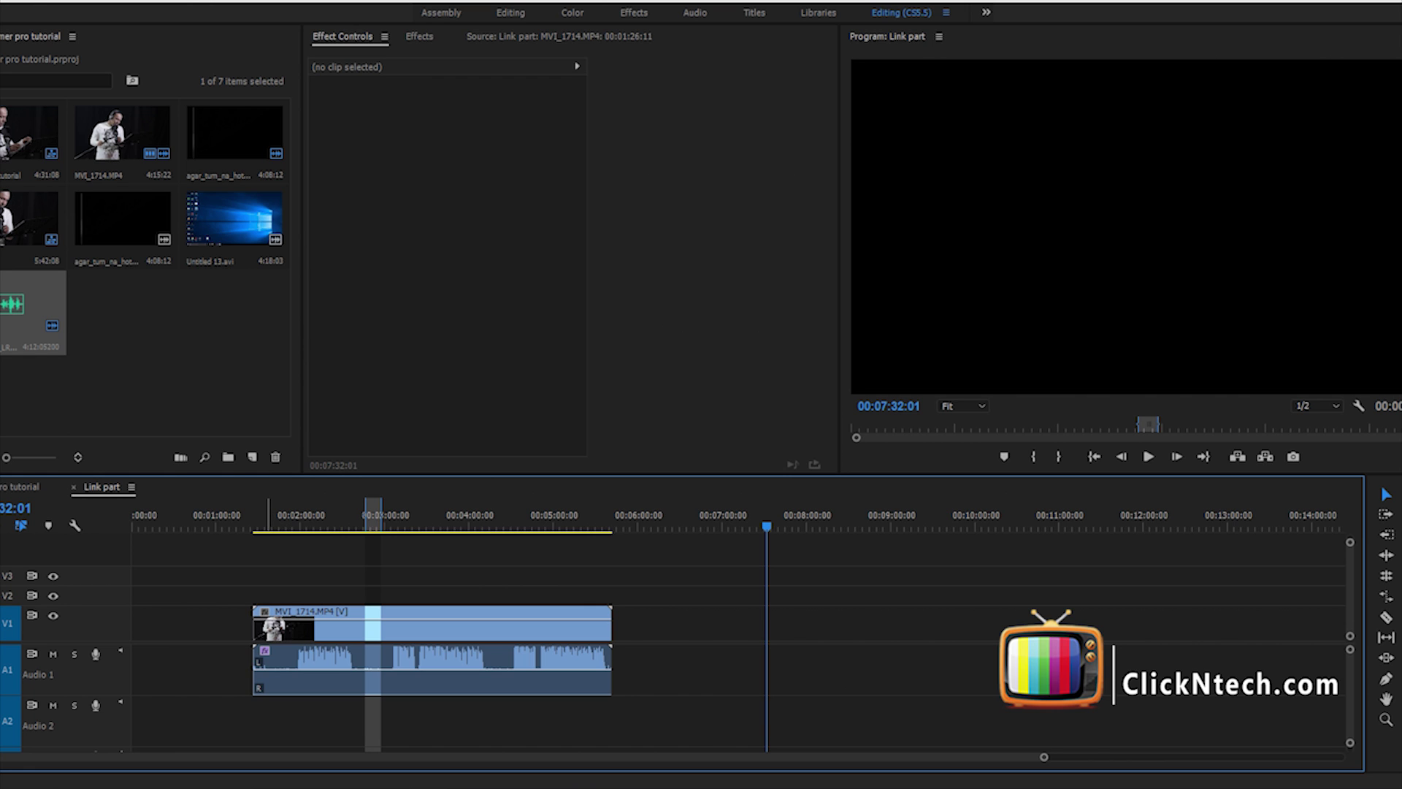
Move the playhead to 00:01:35:10, select the MVI_1714.MP4 clip in the sequence and view its effect settings.
{"action": "left_click", "coordinate": [265, 520]}
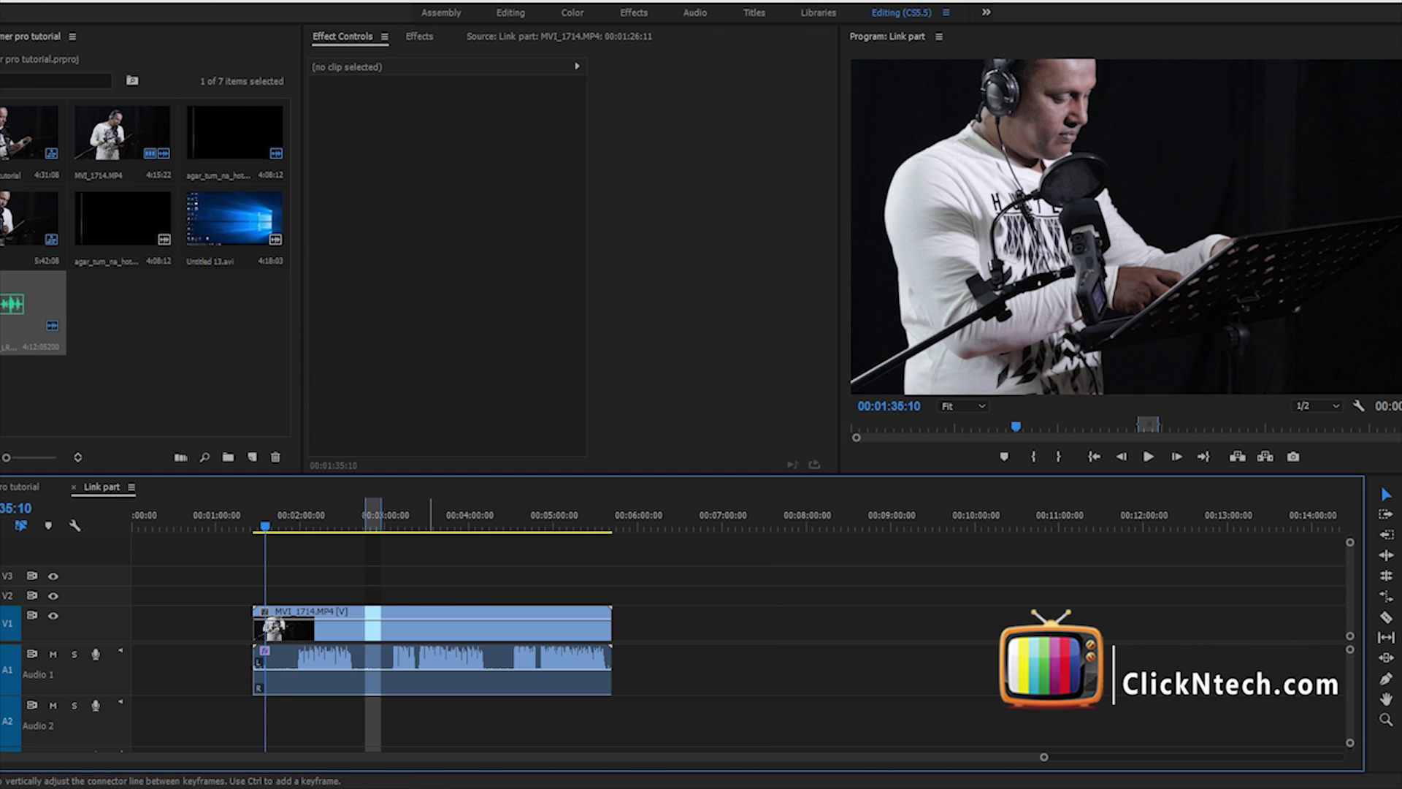
{"action": "left_click", "coordinate": [429, 629]}
{"action": "left_click", "coordinate": [419, 37]}
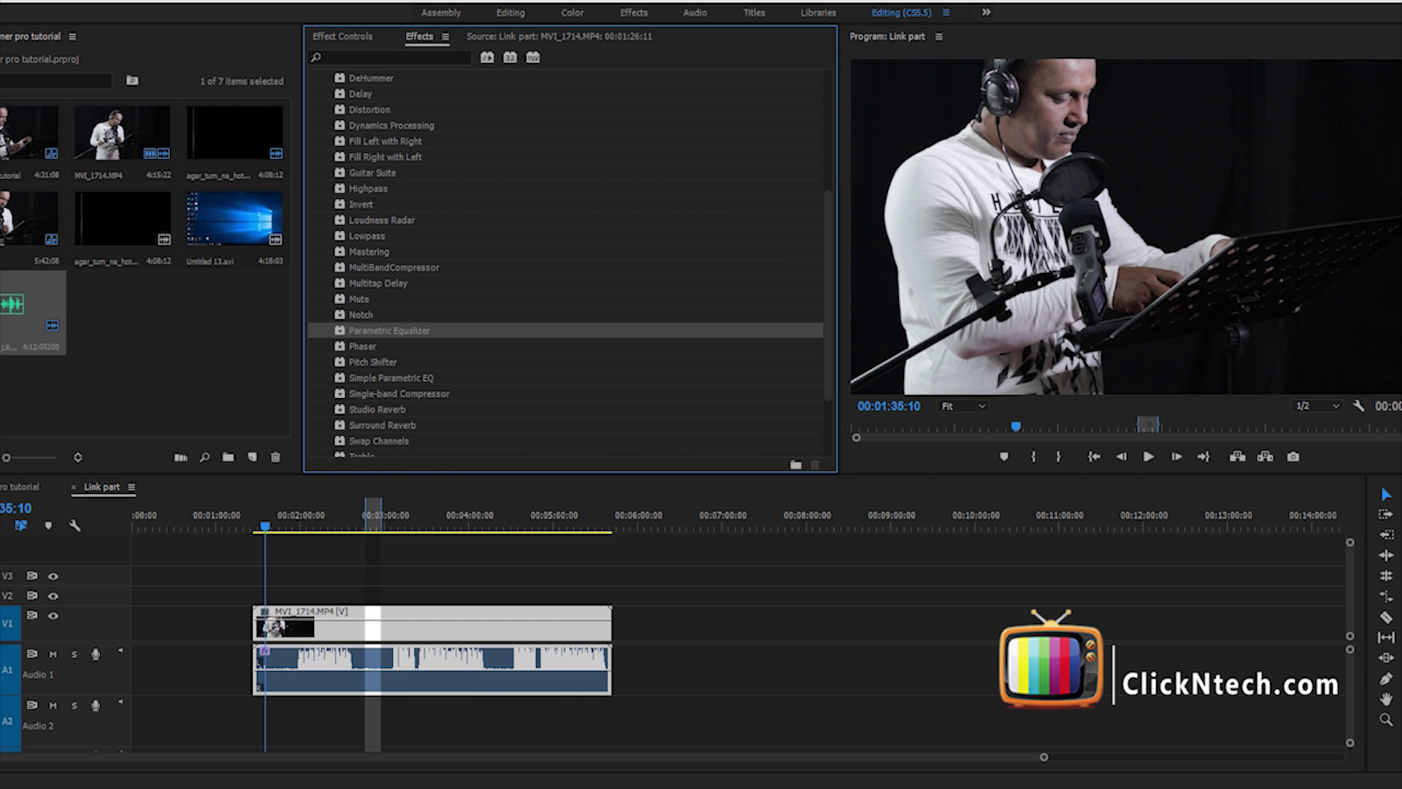
{"action": "left_click", "coordinate": [343, 36]}
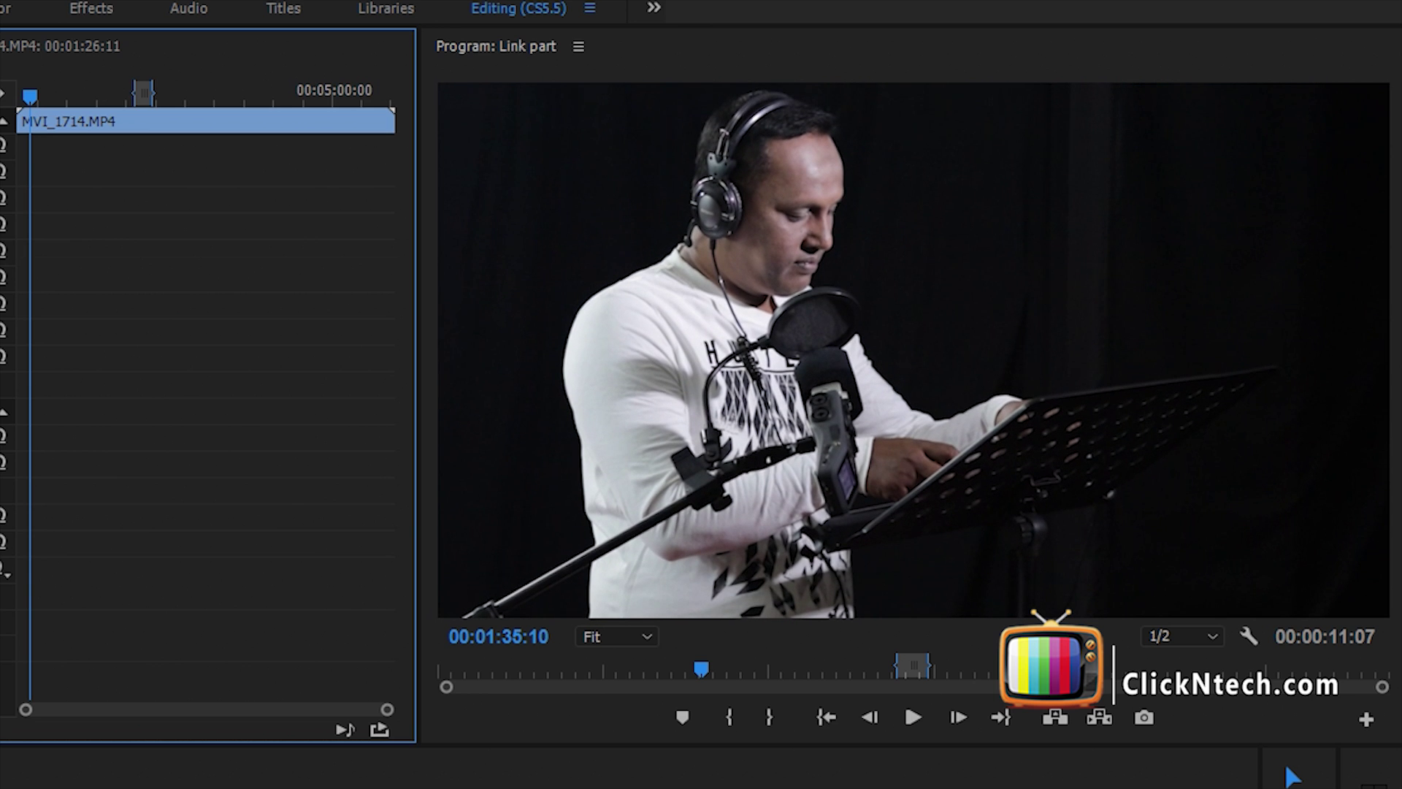
{"action": "key", "text": "shift+3"}
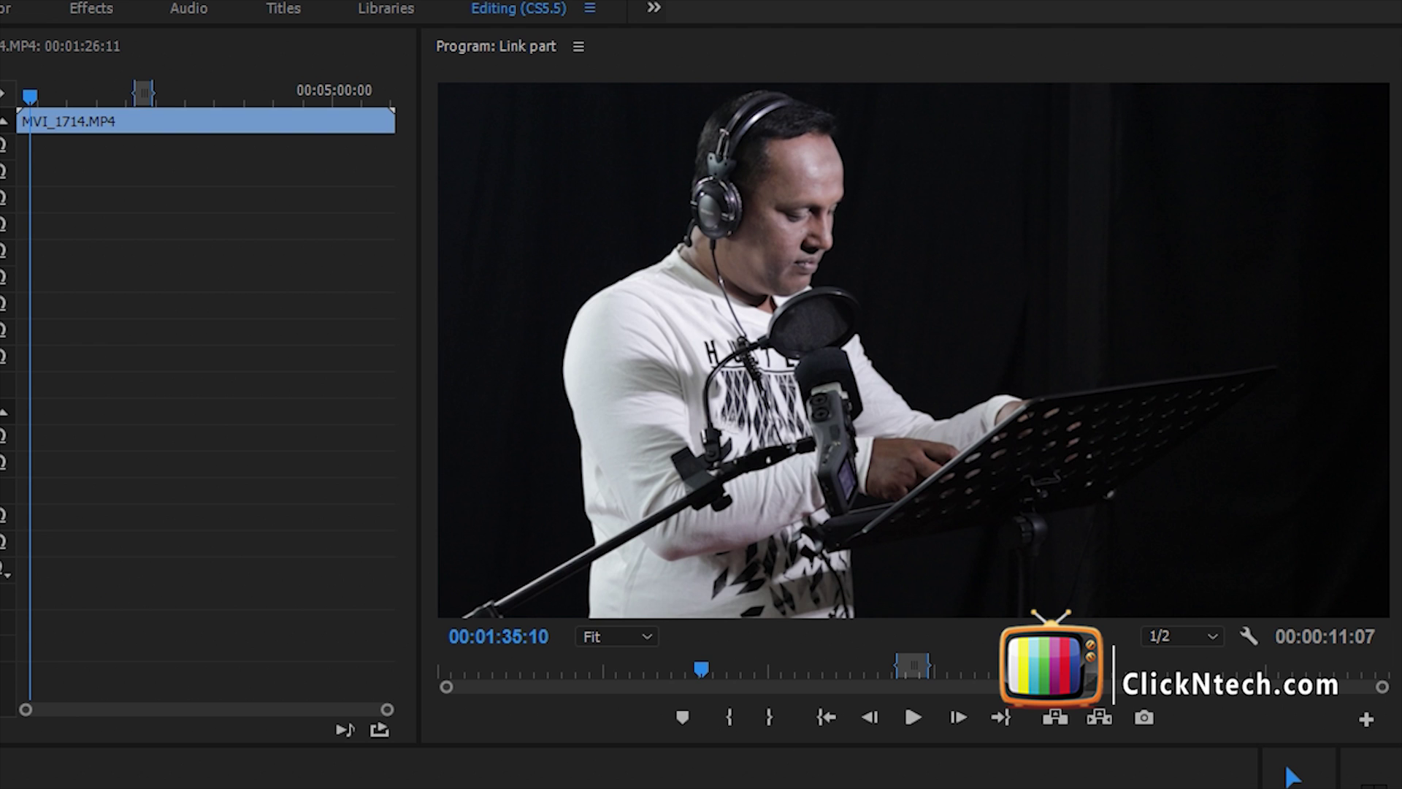
{"action": "key", "text": "shift+5"}
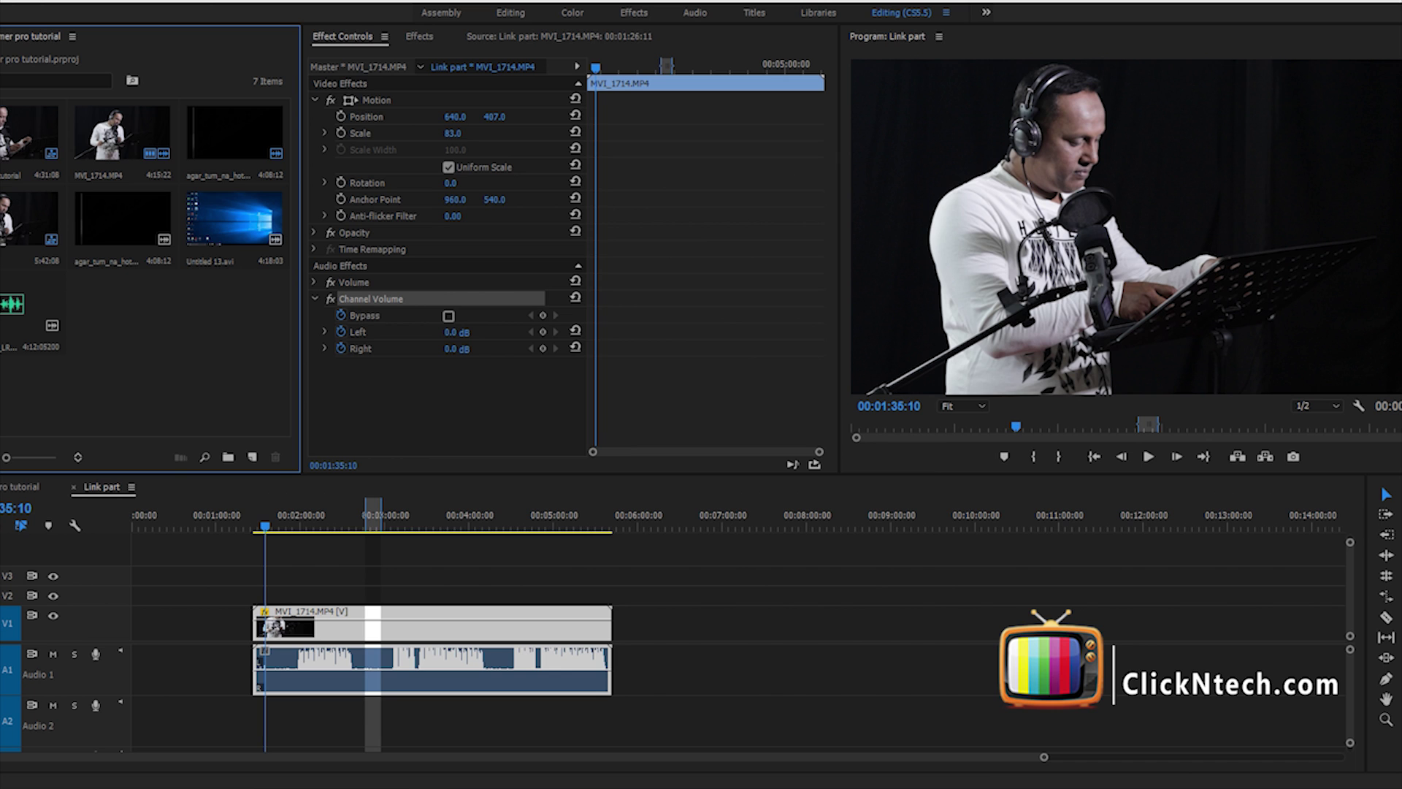
Examine the camera audio waveform of MVI_1714.MP4 and listen to the singing up to 00:02:21:03.
{"action": "key", "text": "="}
{"action": "key", "text": "="}
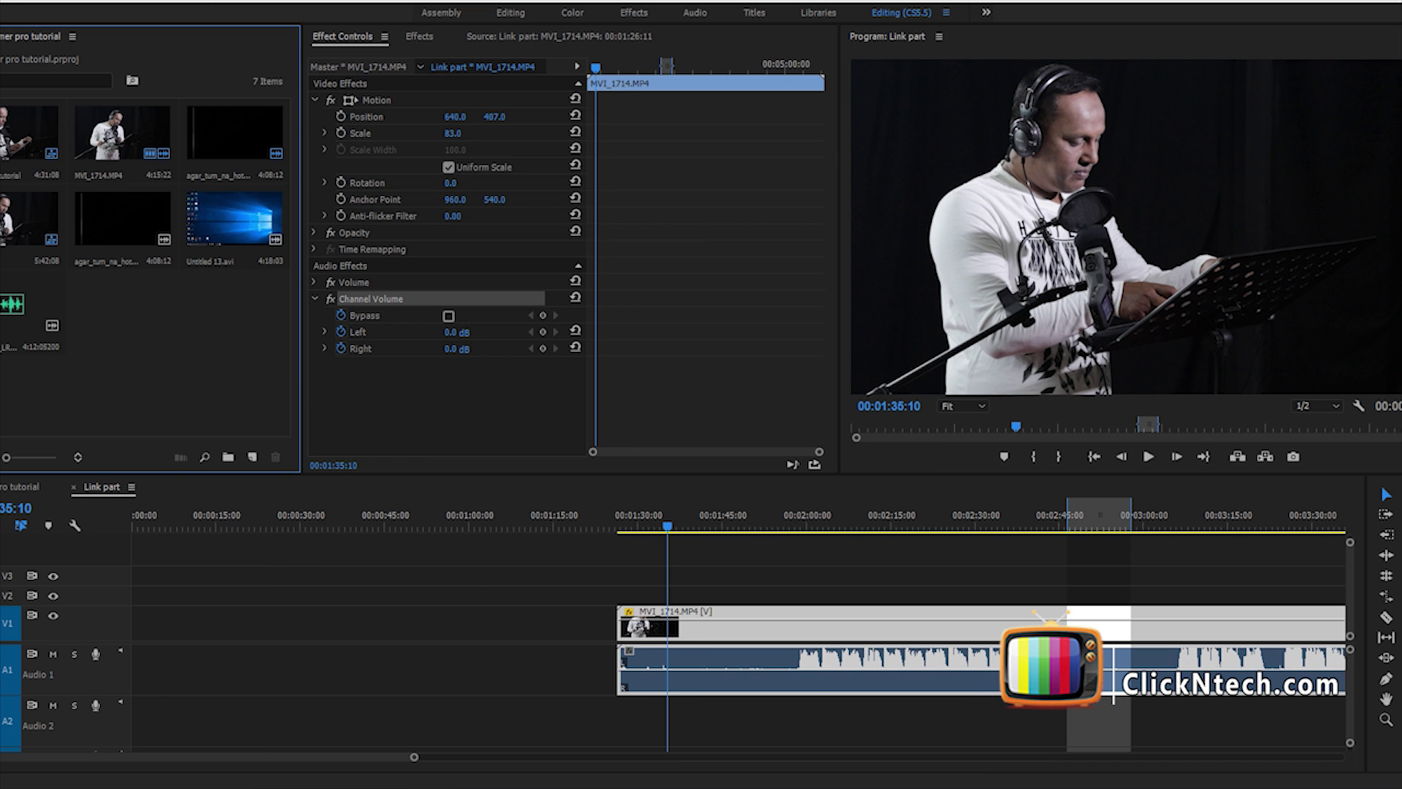
{"action": "scroll", "coordinate": [737, 642], "scroll_direction": "right", "scroll_amount": 4}
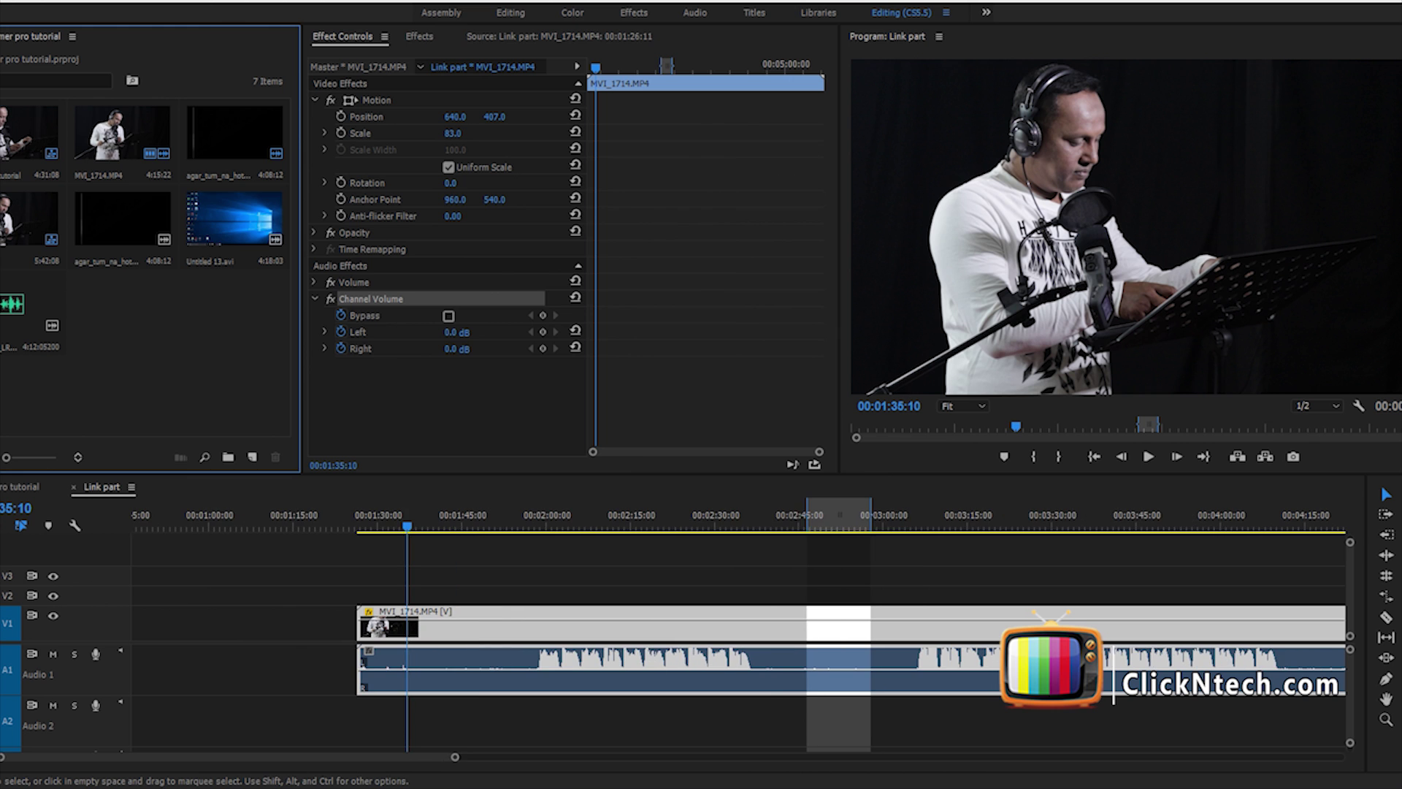
{"action": "scroll", "coordinate": [738, 643], "scroll_direction": "right", "scroll_amount": 1}
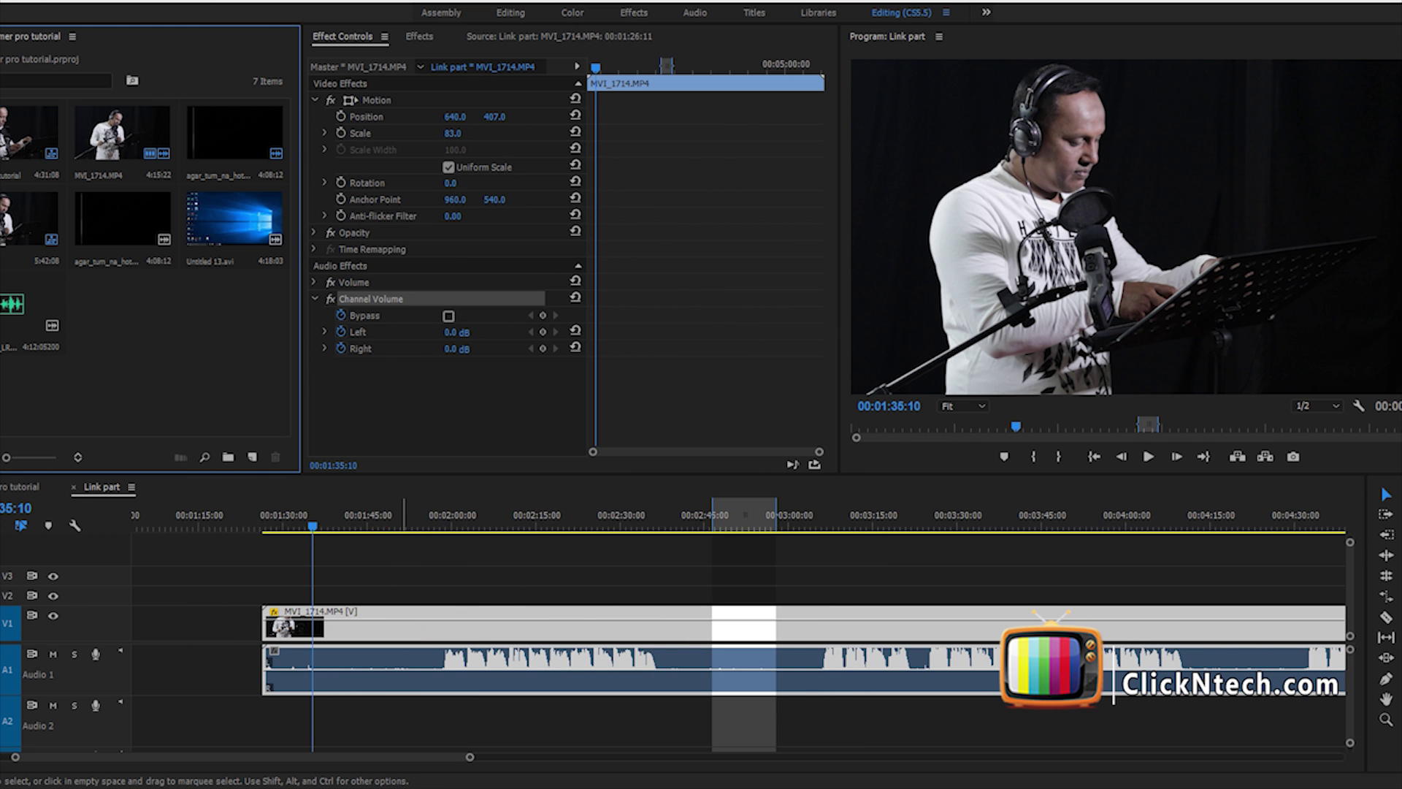
{"action": "scroll", "coordinate": [737, 642], "scroll_direction": "right", "scroll_amount": 1}
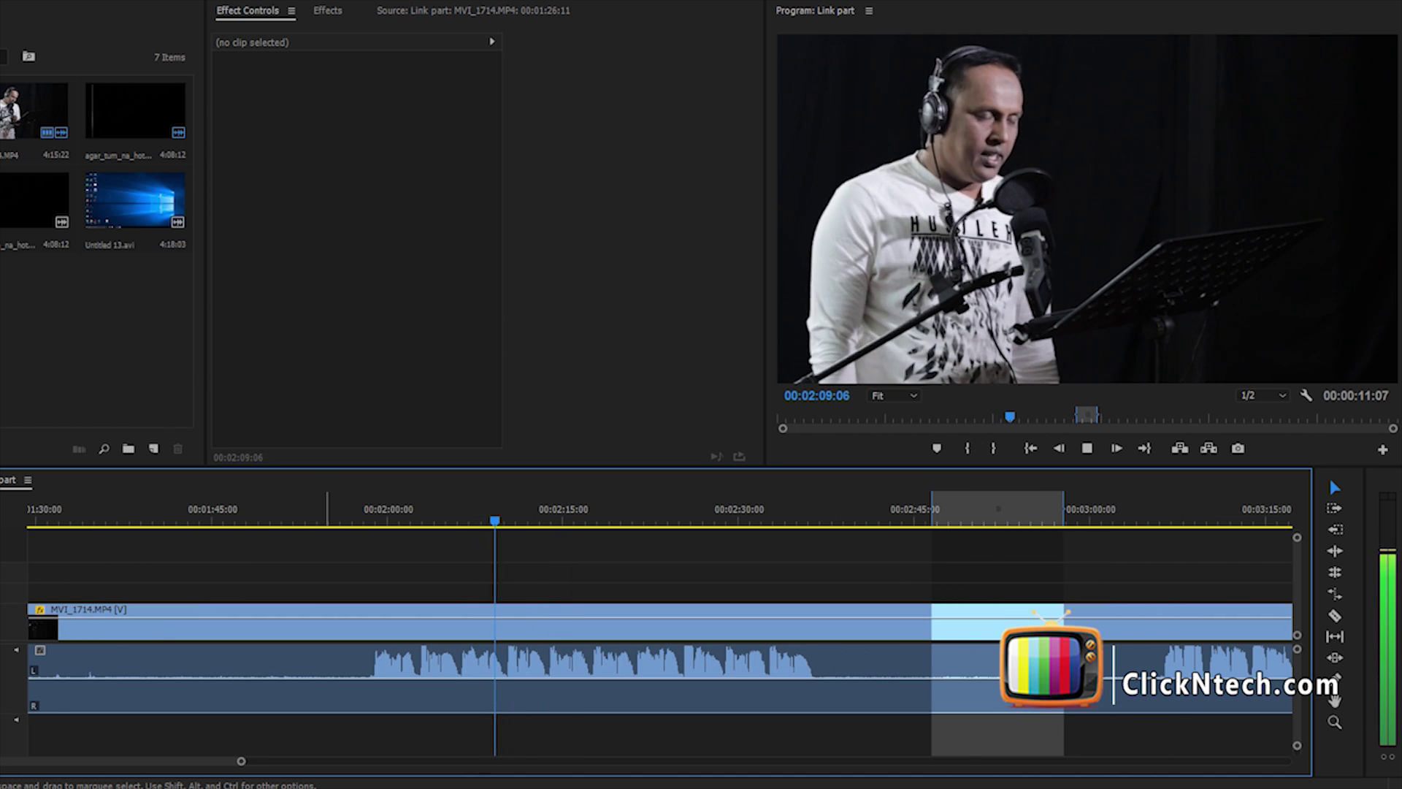
{"action": "key", "text": "minus"}
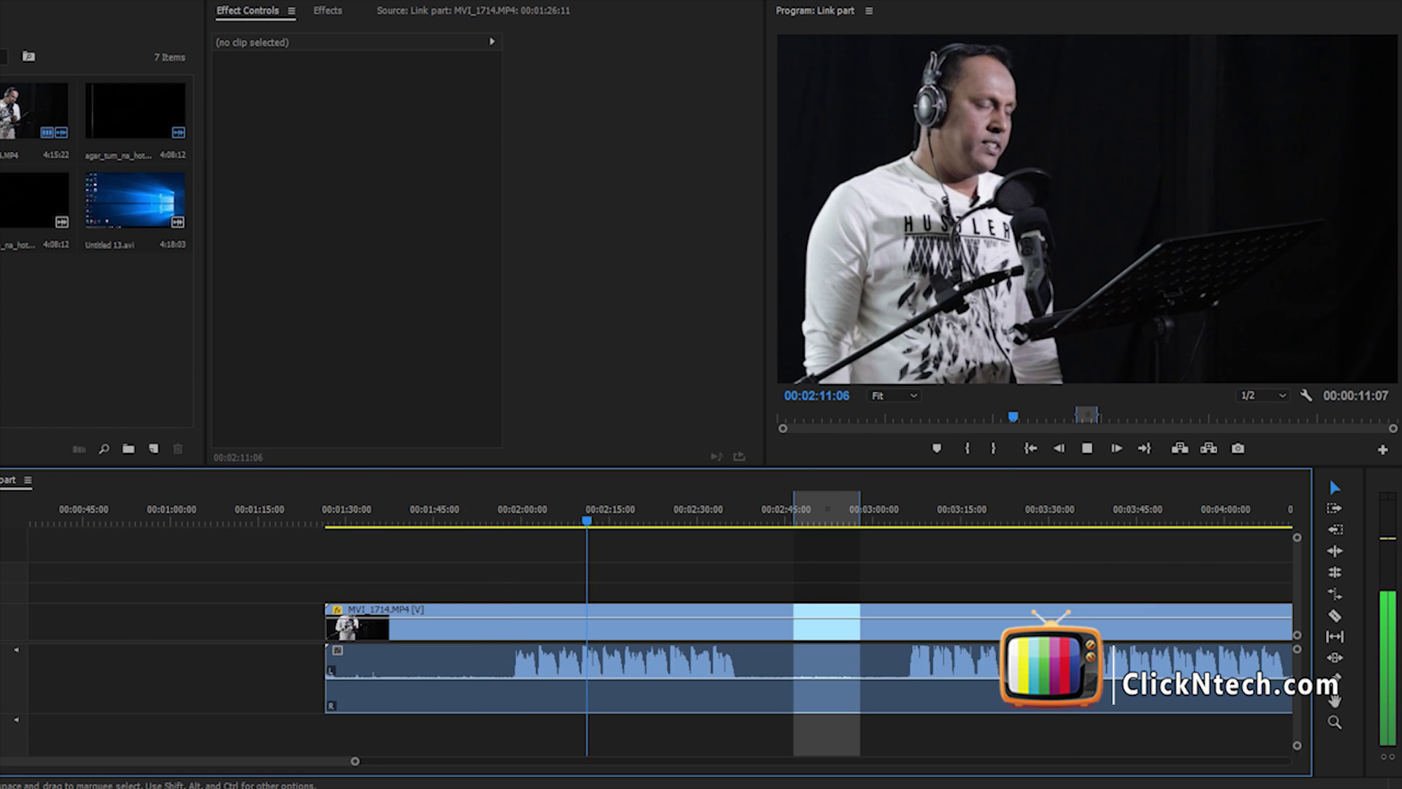
{"action": "scroll", "coordinate": [657, 628], "scroll_direction": "down", "scroll_amount": 1}
{"action": "scroll", "coordinate": [13, 679], "scroll_direction": "down", "scroll_amount": 2}
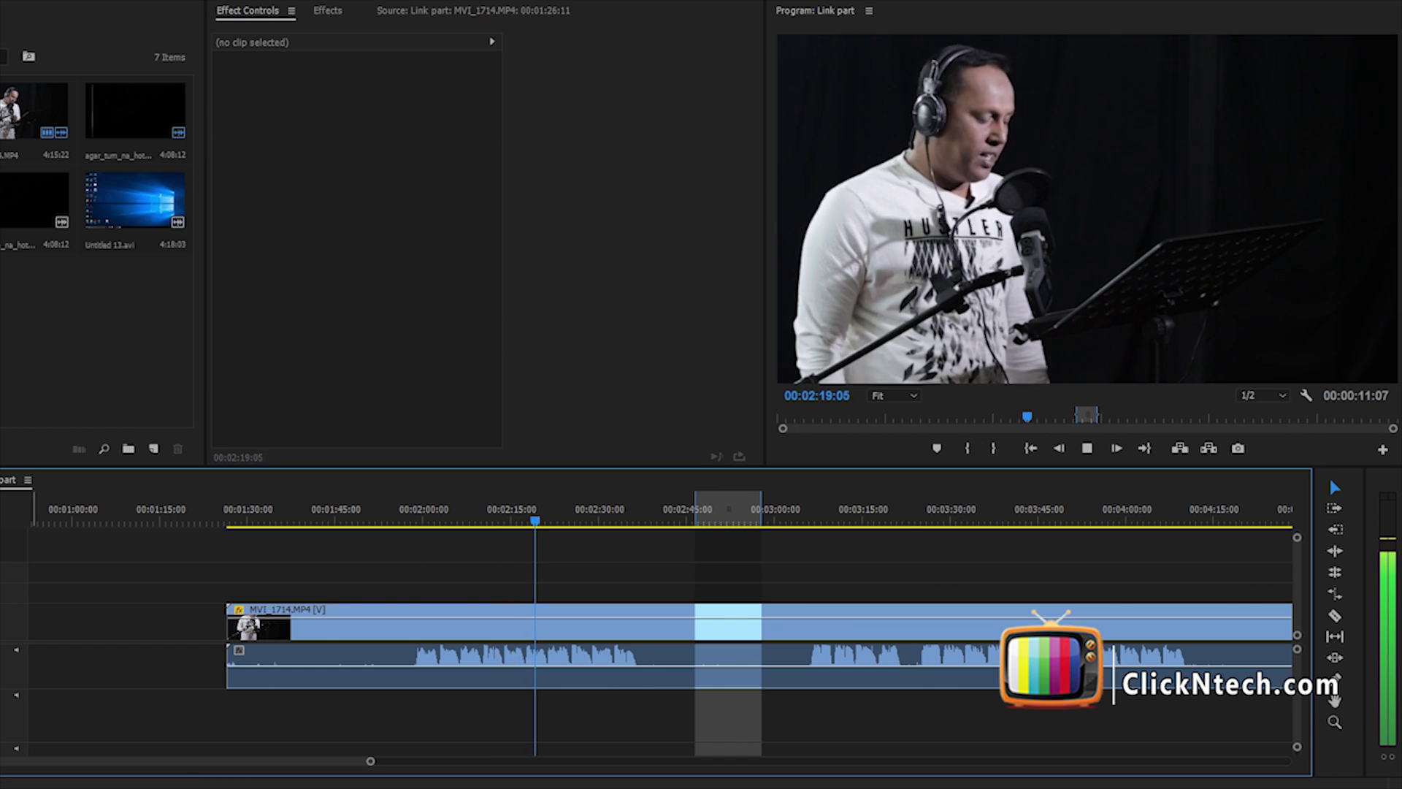
{"action": "key", "text": "space"}
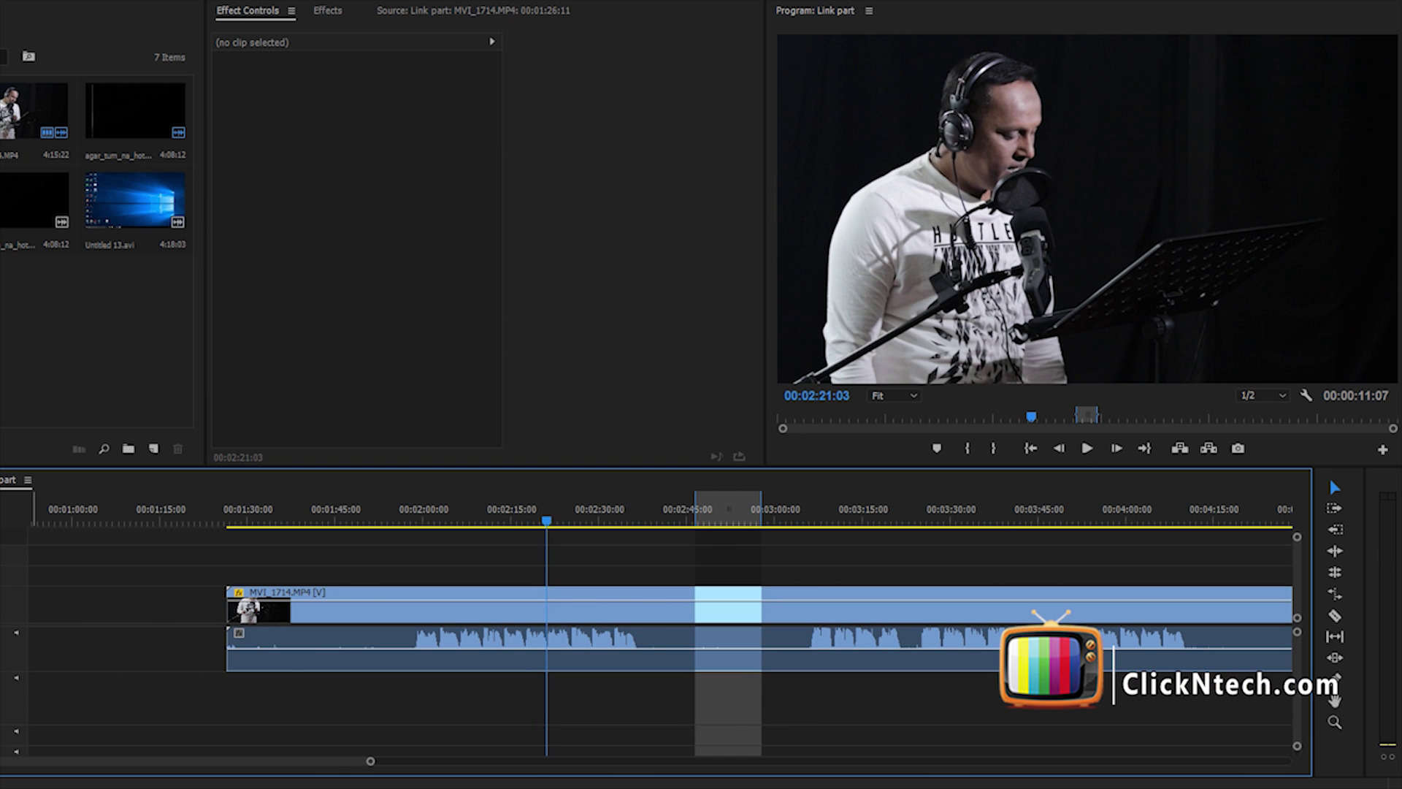
Add the external ZOOM0002_LR.WAV recording to the Audio 2 track, aligned with the start of the MVI_1714.MP4 clip.
{"action": "left_click", "coordinate": [407, 611]}
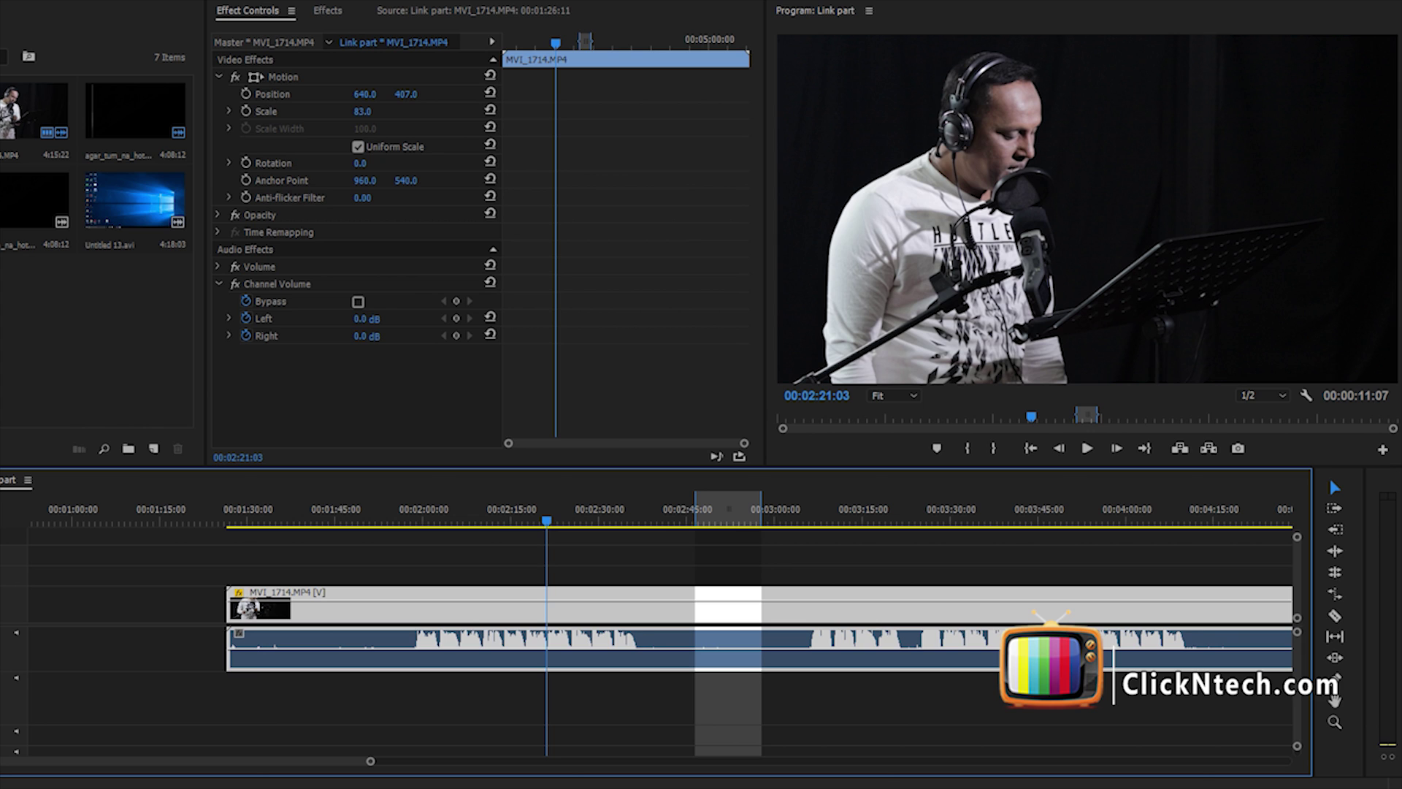
{"action": "left_click", "coordinate": [98, 332]}
{"action": "left_click_drag", "start_coordinate": [135, 109], "coordinate": [230, 697]}
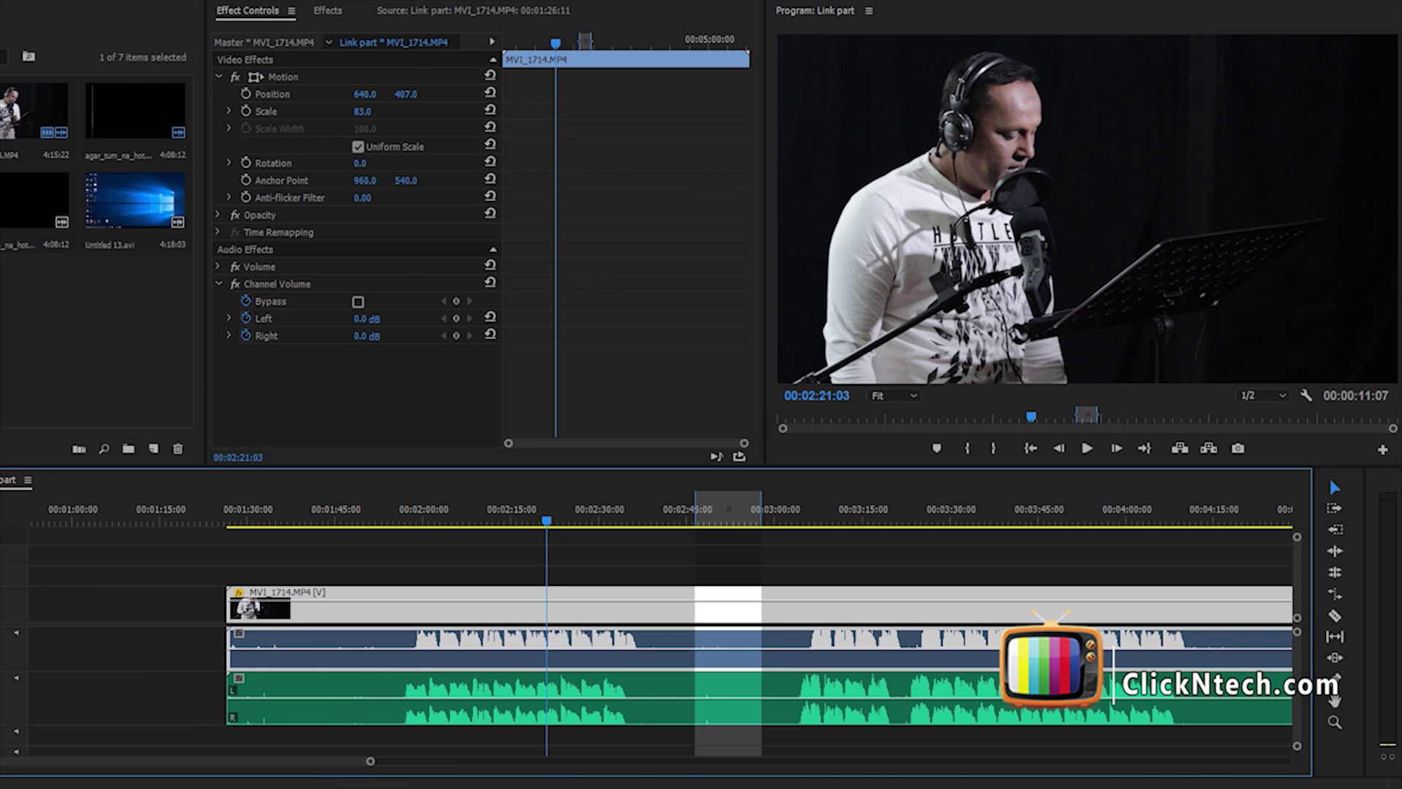
Shift the ZOOM0002_LR.WAV clip about 8 seconds earlier and play from 00:01:48:10 to compare it with the camera audio.
{"action": "key", "text": "equal"}
{"action": "key", "text": "equal"}
{"action": "key", "text": "equal"}
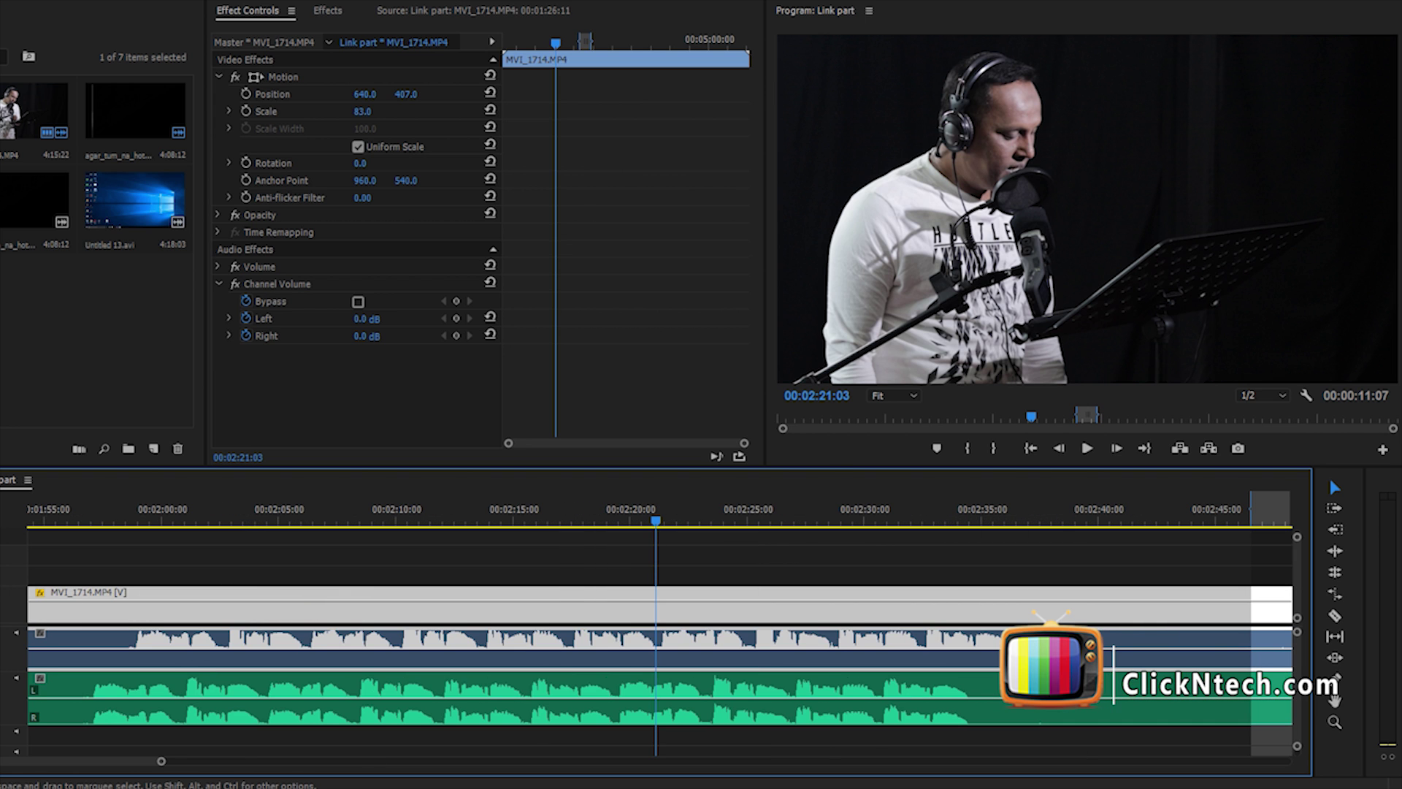
{"action": "scroll", "coordinate": [344, 628], "scroll_direction": "up", "scroll_amount": 5}
{"action": "left_click", "coordinate": [336, 514]}
{"action": "left_click_drag", "start_coordinate": [599, 697], "coordinate": [395, 699]}
{"action": "left_click", "coordinate": [395, 559]}
{"action": "left_click", "coordinate": [358, 514]}
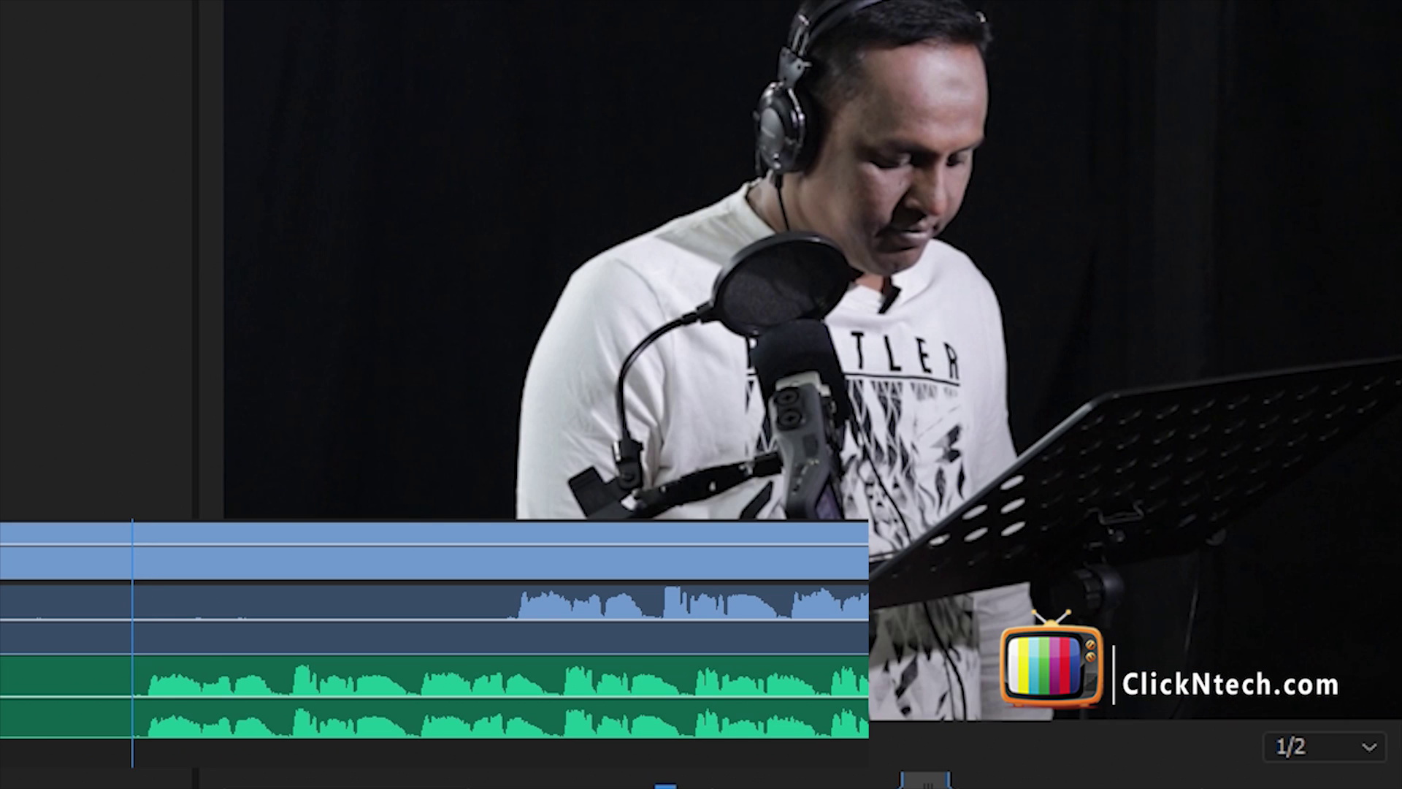
{"action": "key", "text": "space"}
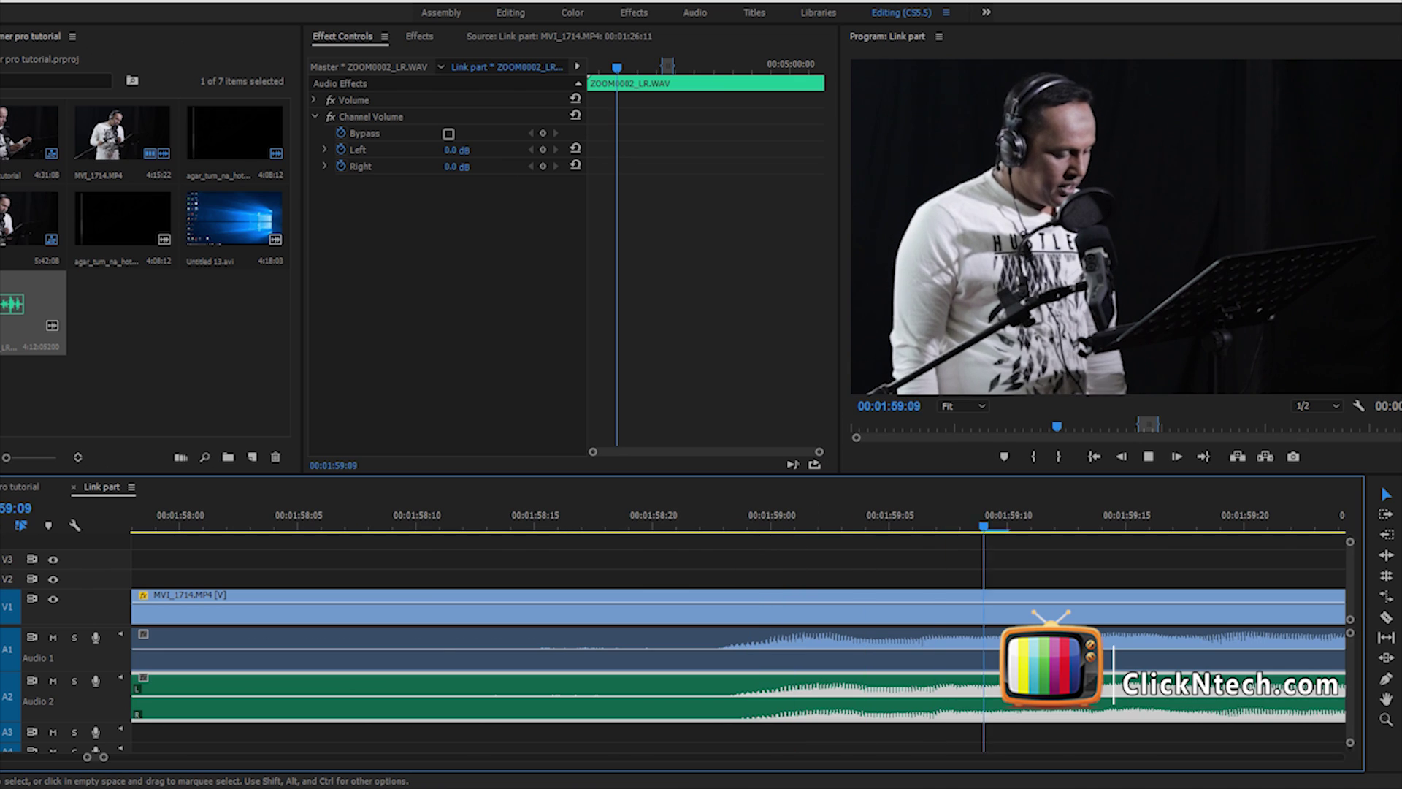
Stop playback of the synced recording and mute the camera sound on Audio 1.
{"action": "key", "text": "minus"}
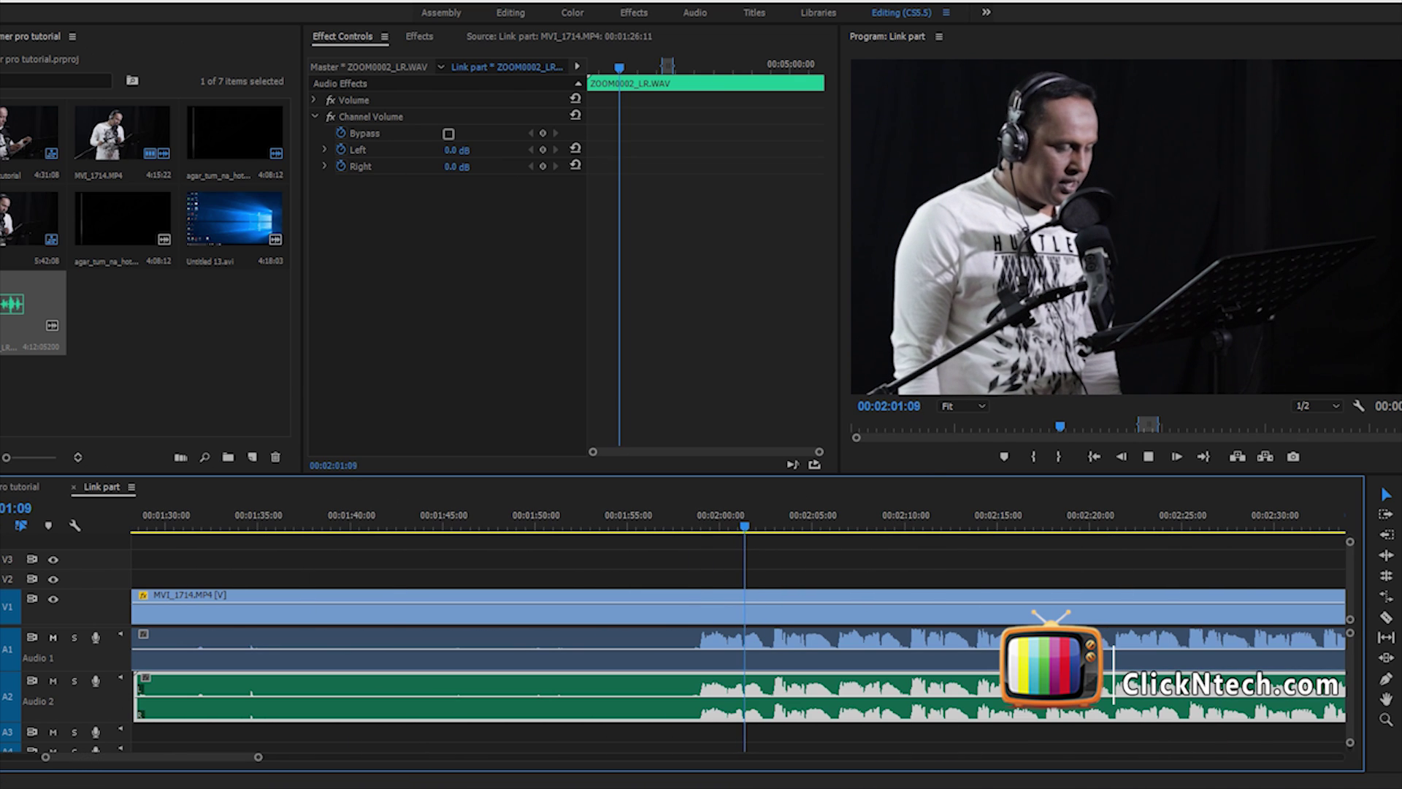
{"action": "key", "text": "space"}
{"action": "left_click", "coordinate": [219, 570]}
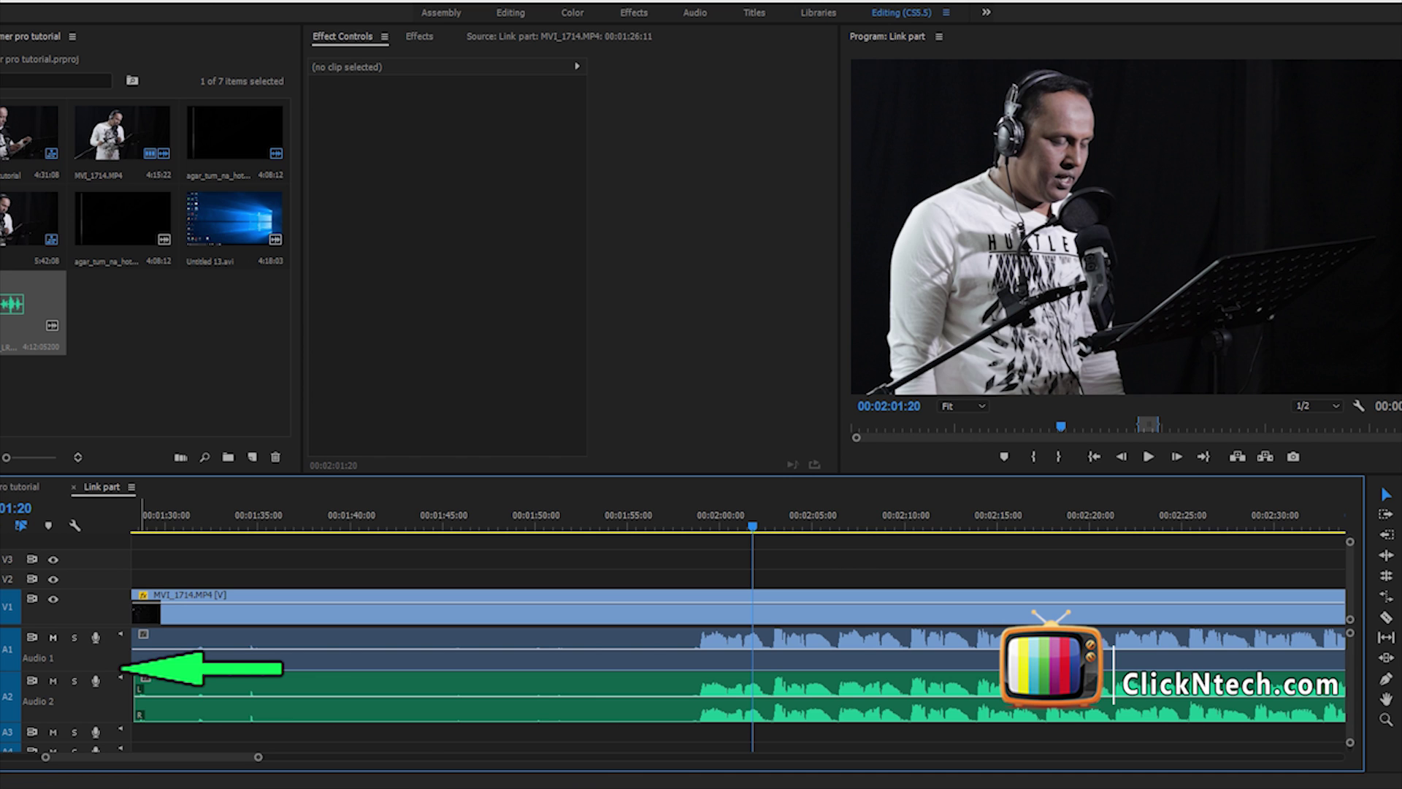
{"action": "left_click", "coordinate": [52, 636]}
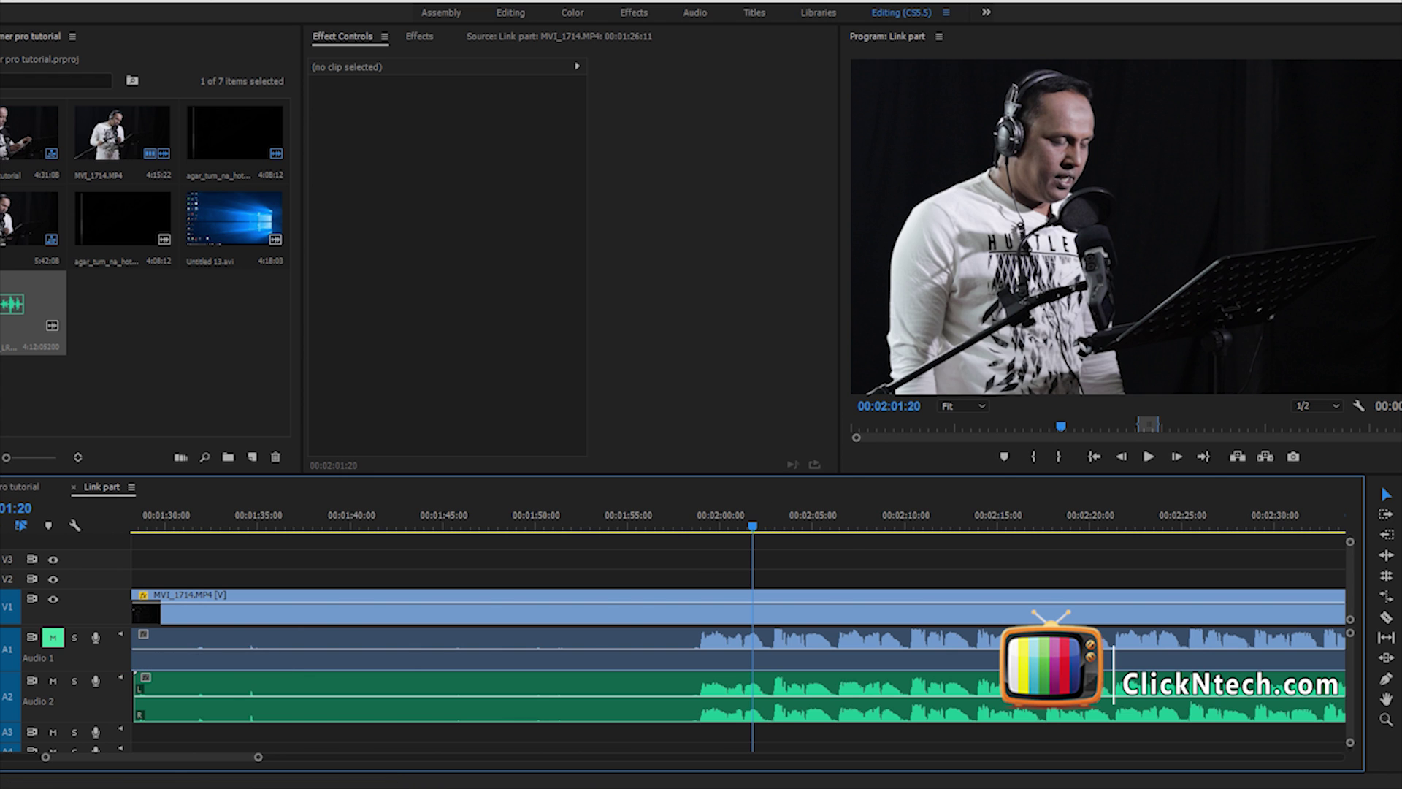
Play the sequence from where the singing starts to check the external recording against the video.
{"action": "scroll", "coordinate": [642, 643], "scroll_direction": "down", "scroll_amount": 5}
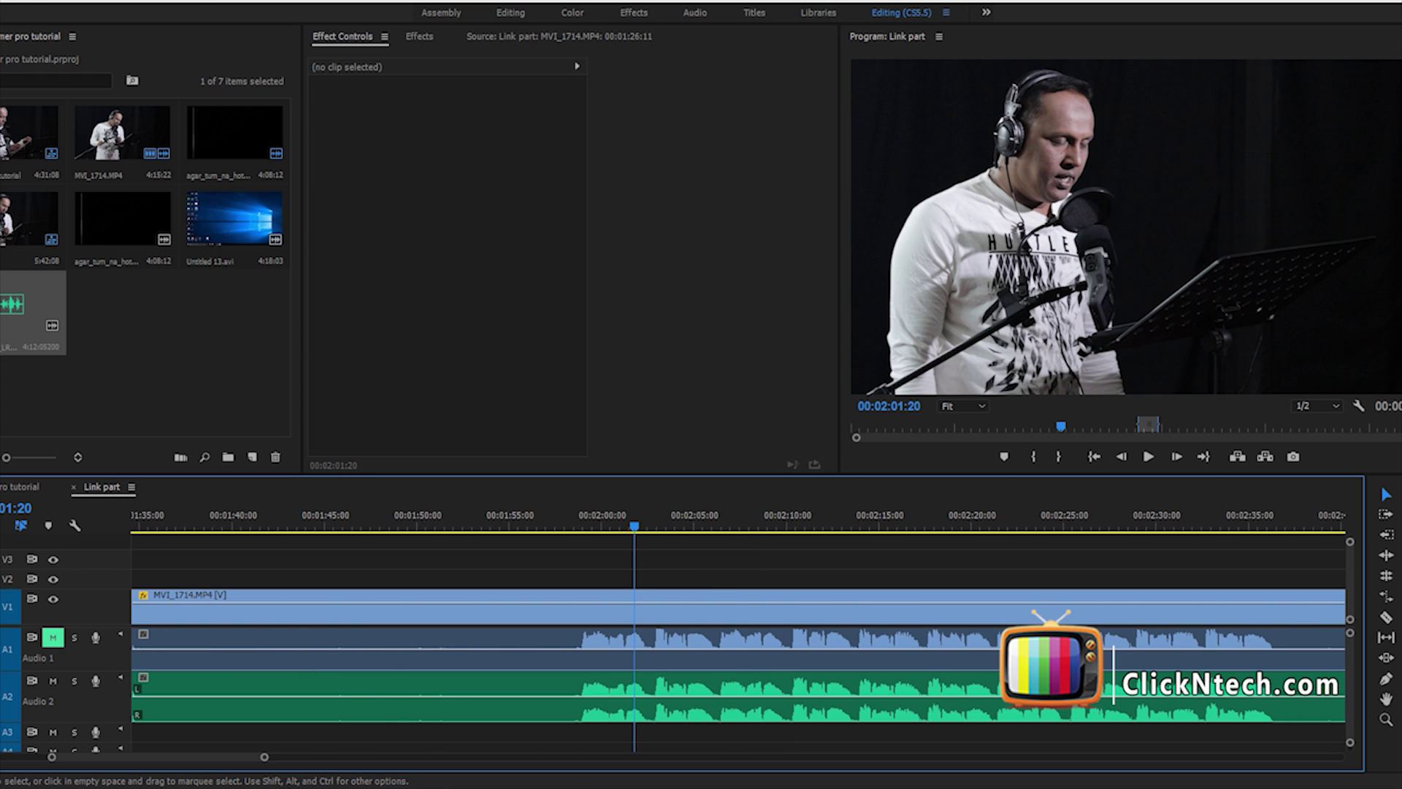
{"action": "left_click", "coordinate": [583, 522]}
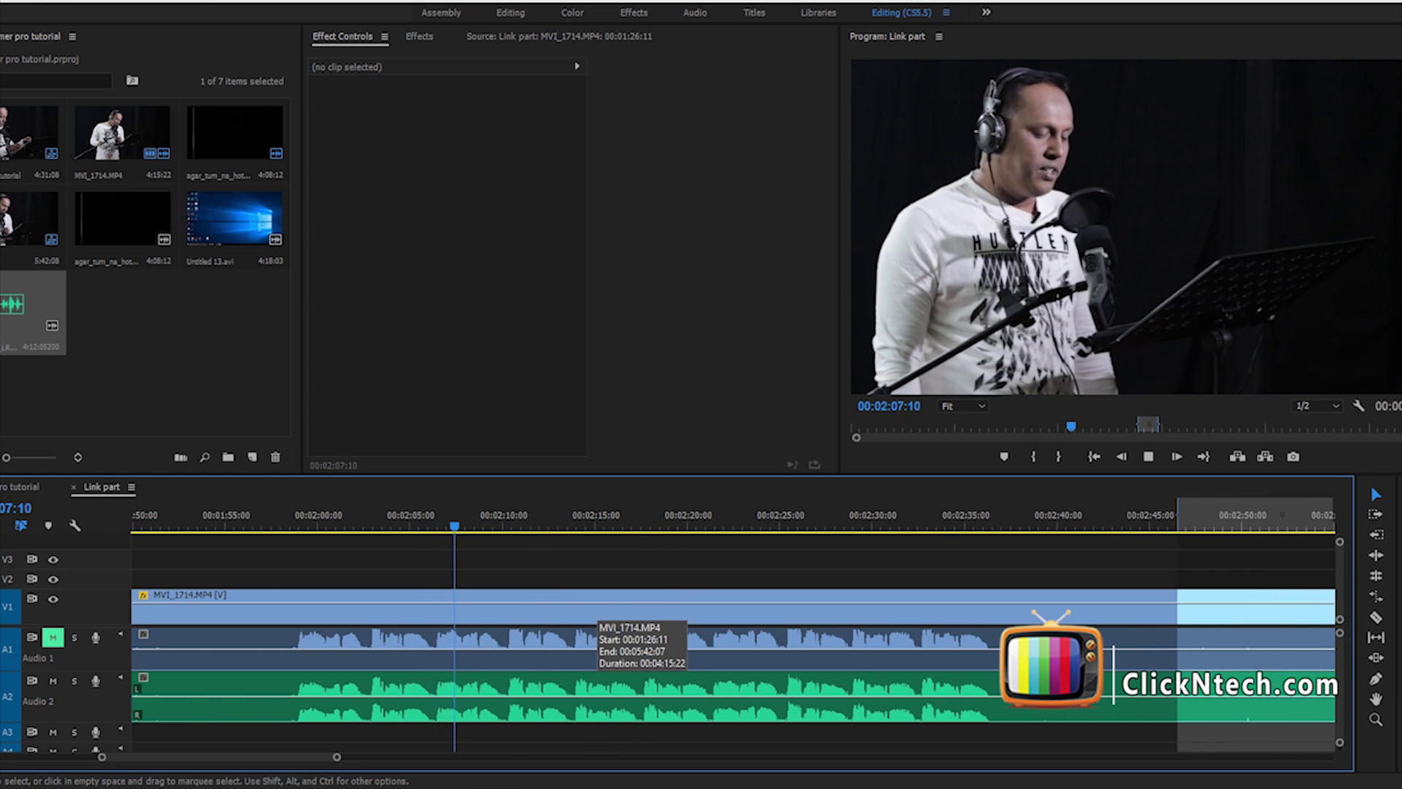
{"action": "key", "text": "minus"}
{"action": "key", "text": "minus"}
{"action": "key", "text": "equal"}
{"action": "key", "text": "equal"}
{"action": "key", "text": "equal"}
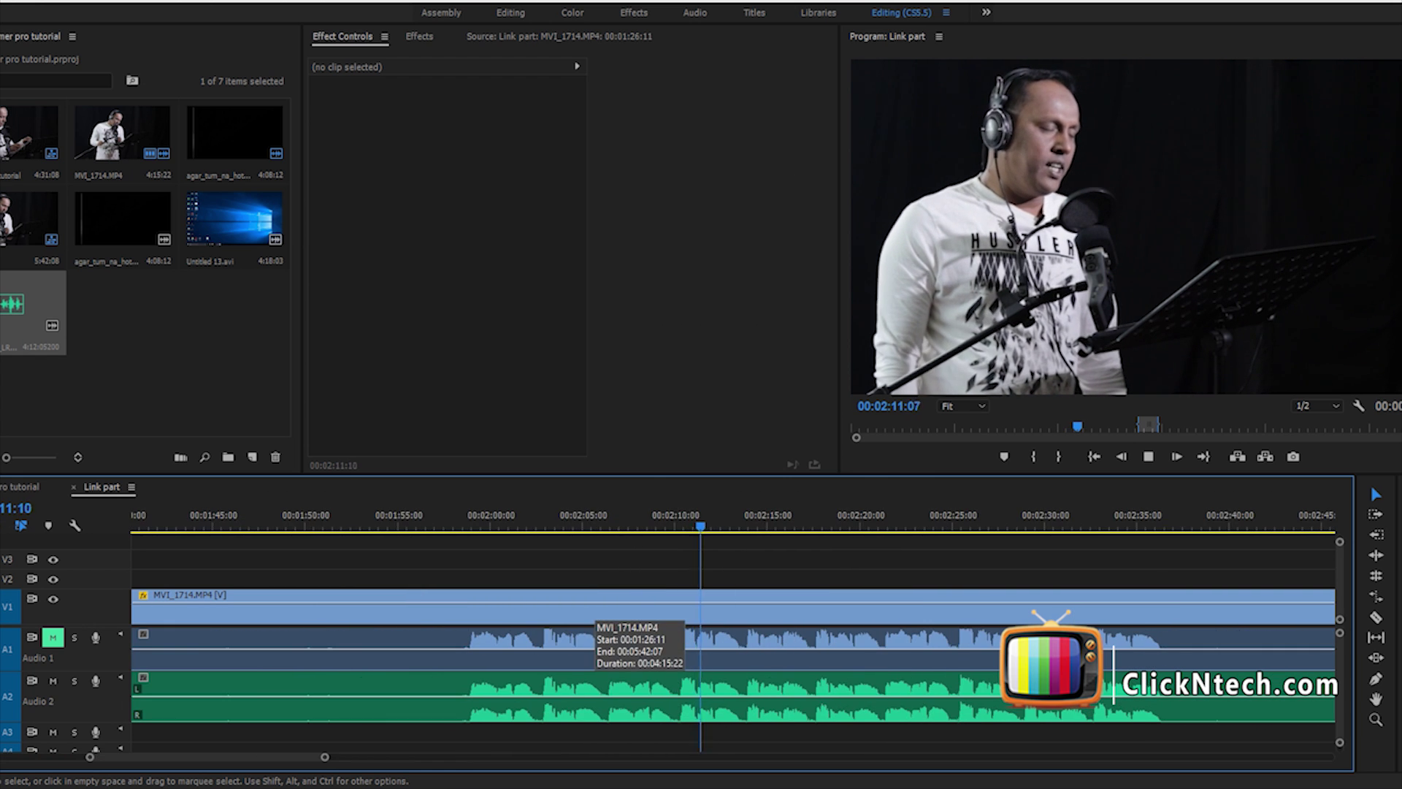
{"action": "key", "text": "minus"}
Reduce the height of the muted Audio 1 track and stop playback at 00:02:16:14.
{"action": "left_click_drag", "start_coordinate": [95, 670], "coordinate": [96, 648]}
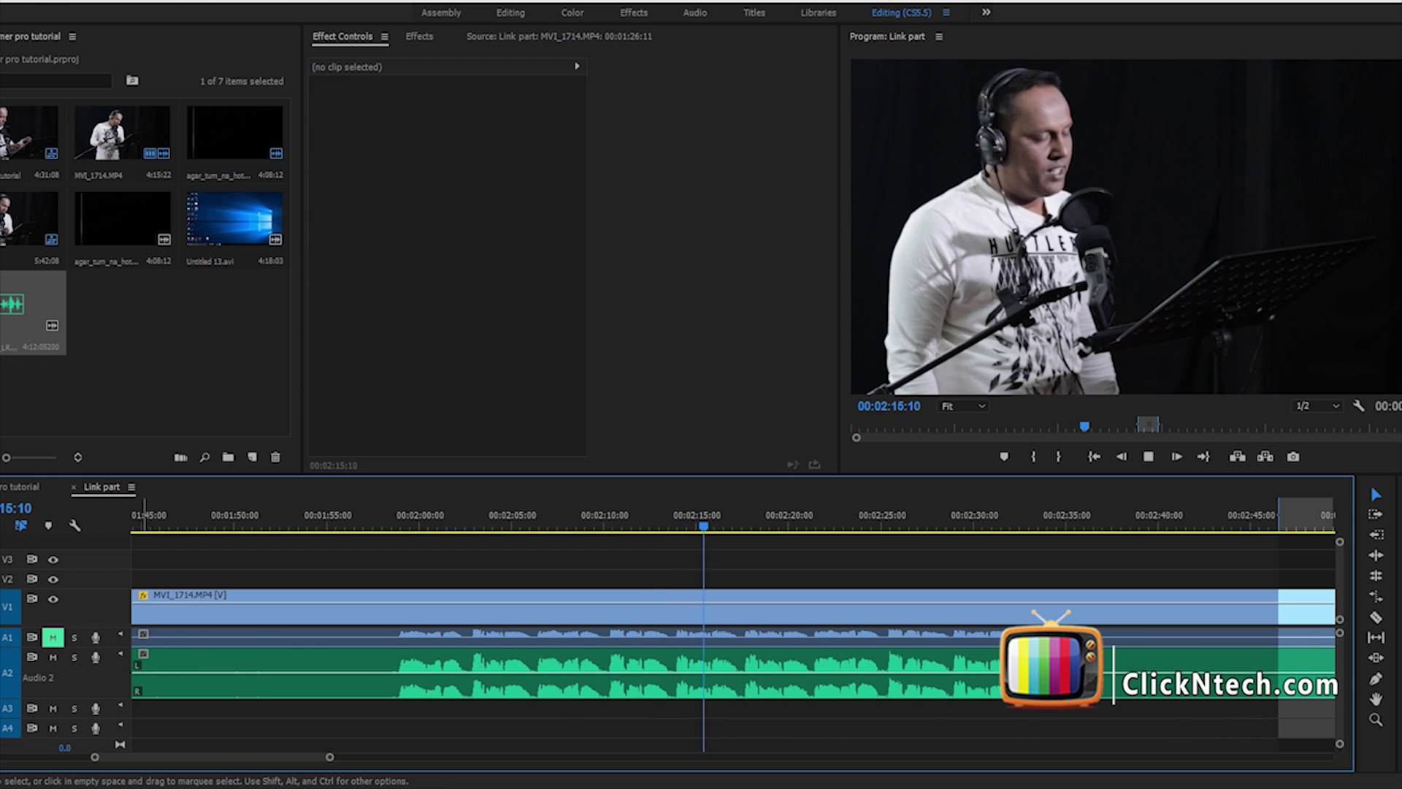
{"action": "key", "text": "space"}
{"action": "key", "text": "minus"}
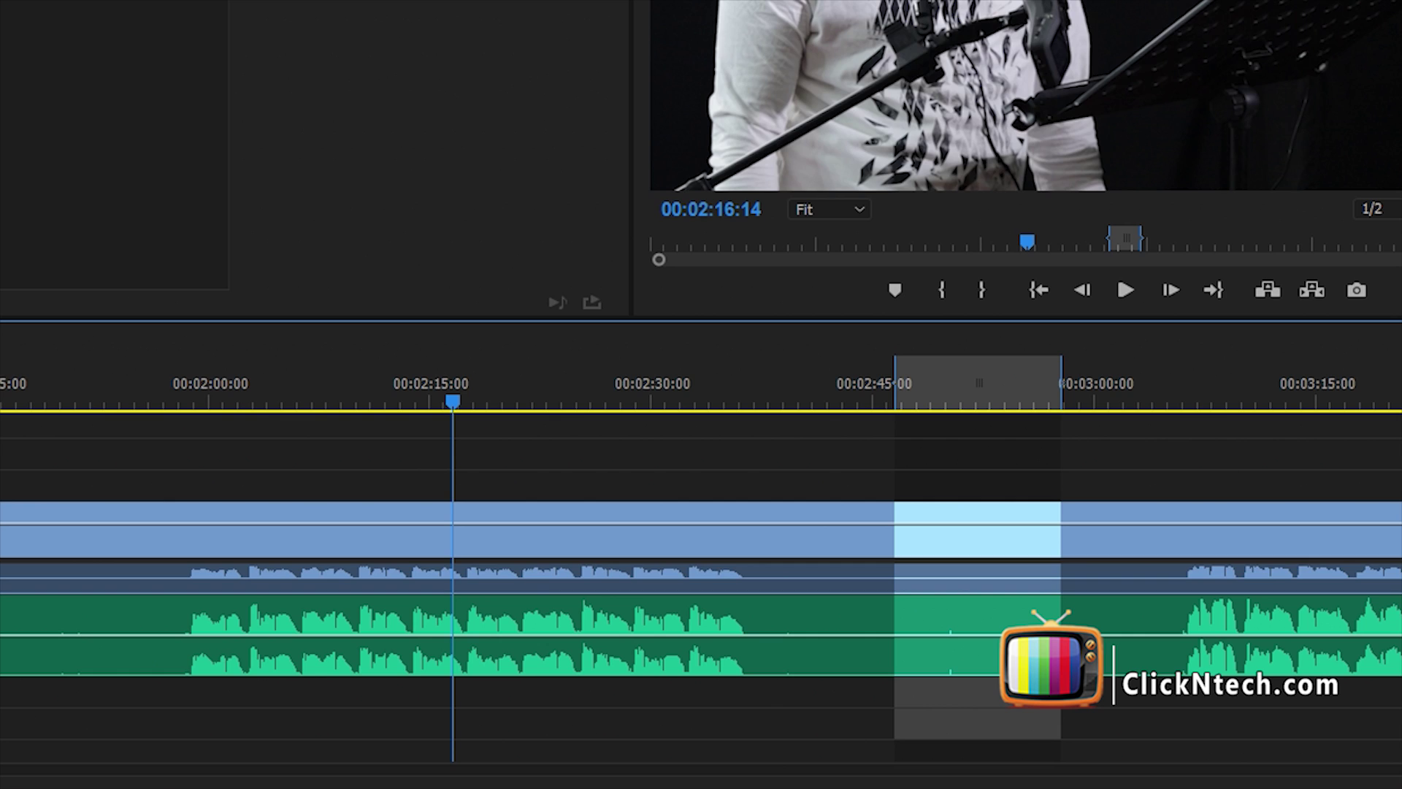
Apply the Delay audio effect to the ZOOM0002_LR.WAV clip on Audio 2.
{"action": "mouse_move", "coordinate": [584, 541]}
{"action": "left_mouse_down"}
{"action": "mouse_move", "coordinate": [612, 541]}
{"action": "mouse_move", "coordinate": [585, 540]}
{"action": "left_mouse_up"}
{"action": "left_click", "coordinate": [584, 628]}
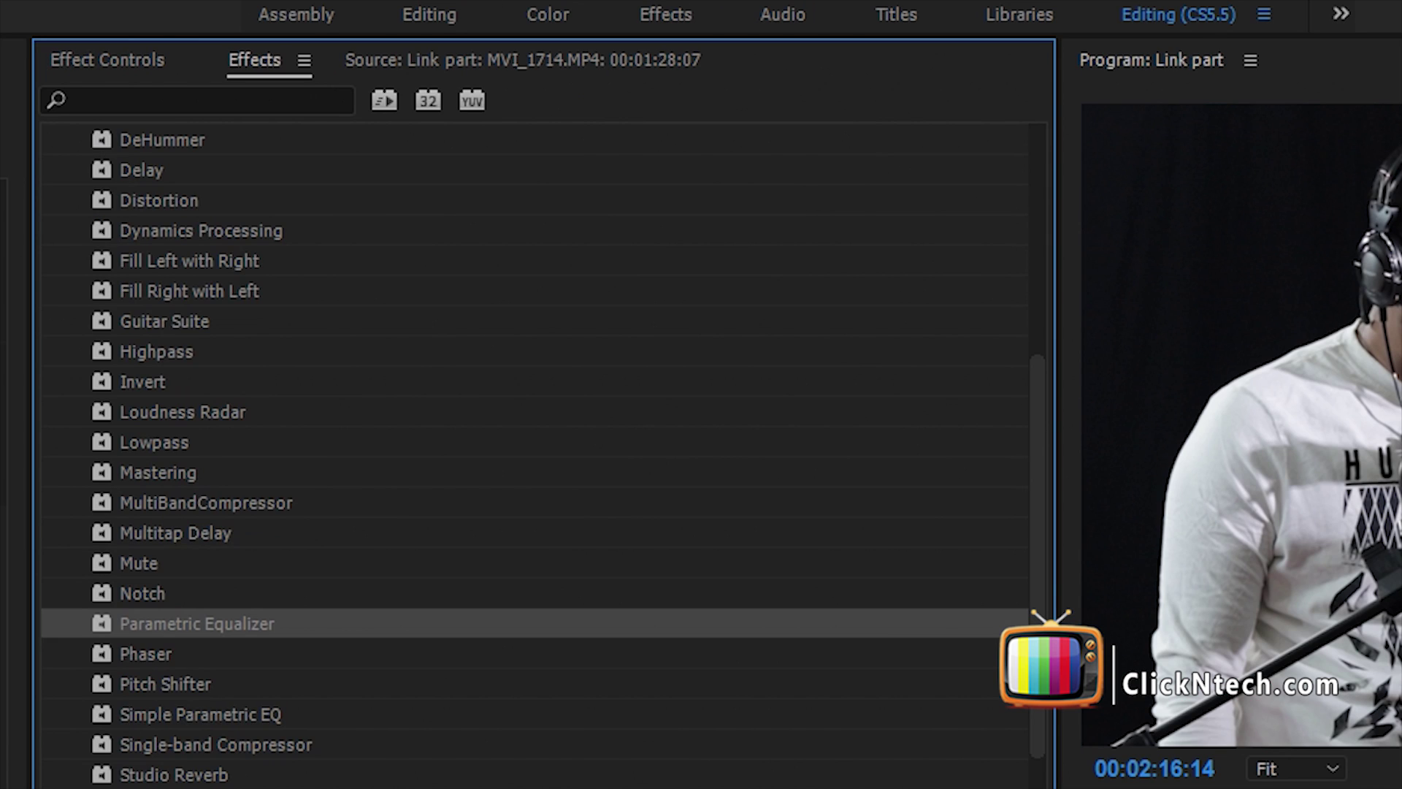
{"action": "scroll", "coordinate": [541, 453], "scroll_direction": "up", "scroll_amount": 5}
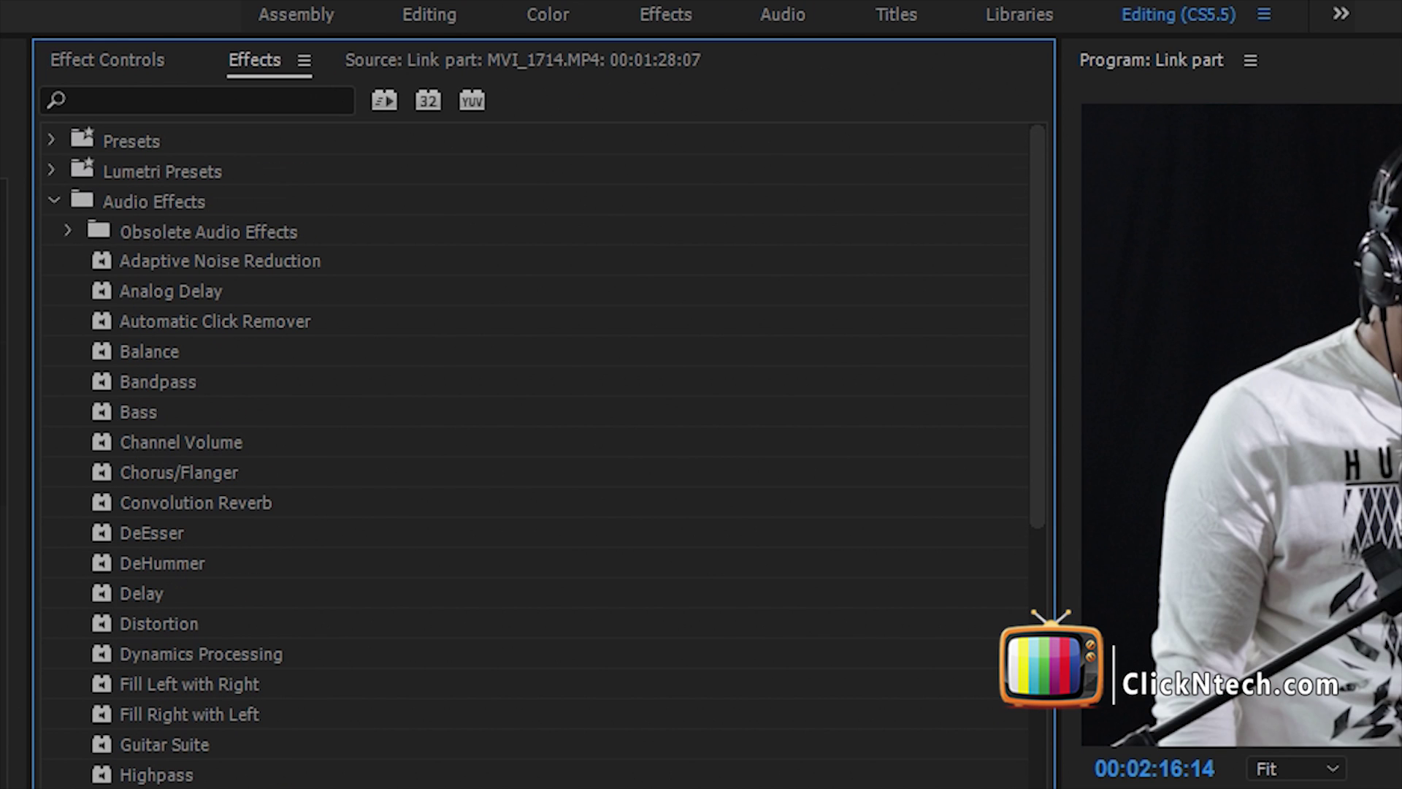
{"action": "scroll", "coordinate": [307, 467], "scroll_direction": "down", "scroll_amount": 4}
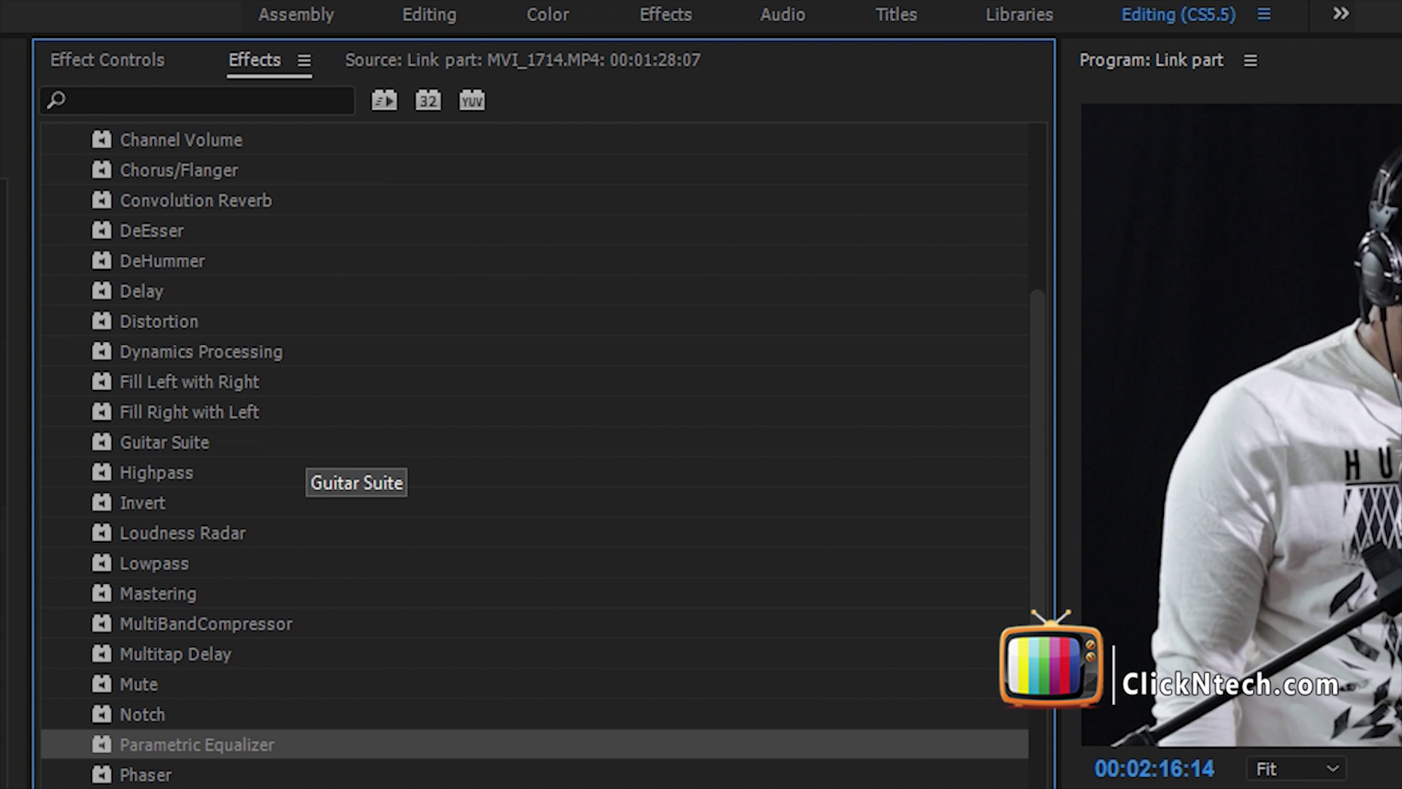
{"action": "scroll", "coordinate": [307, 468], "scroll_direction": "up", "scroll_amount": 2}
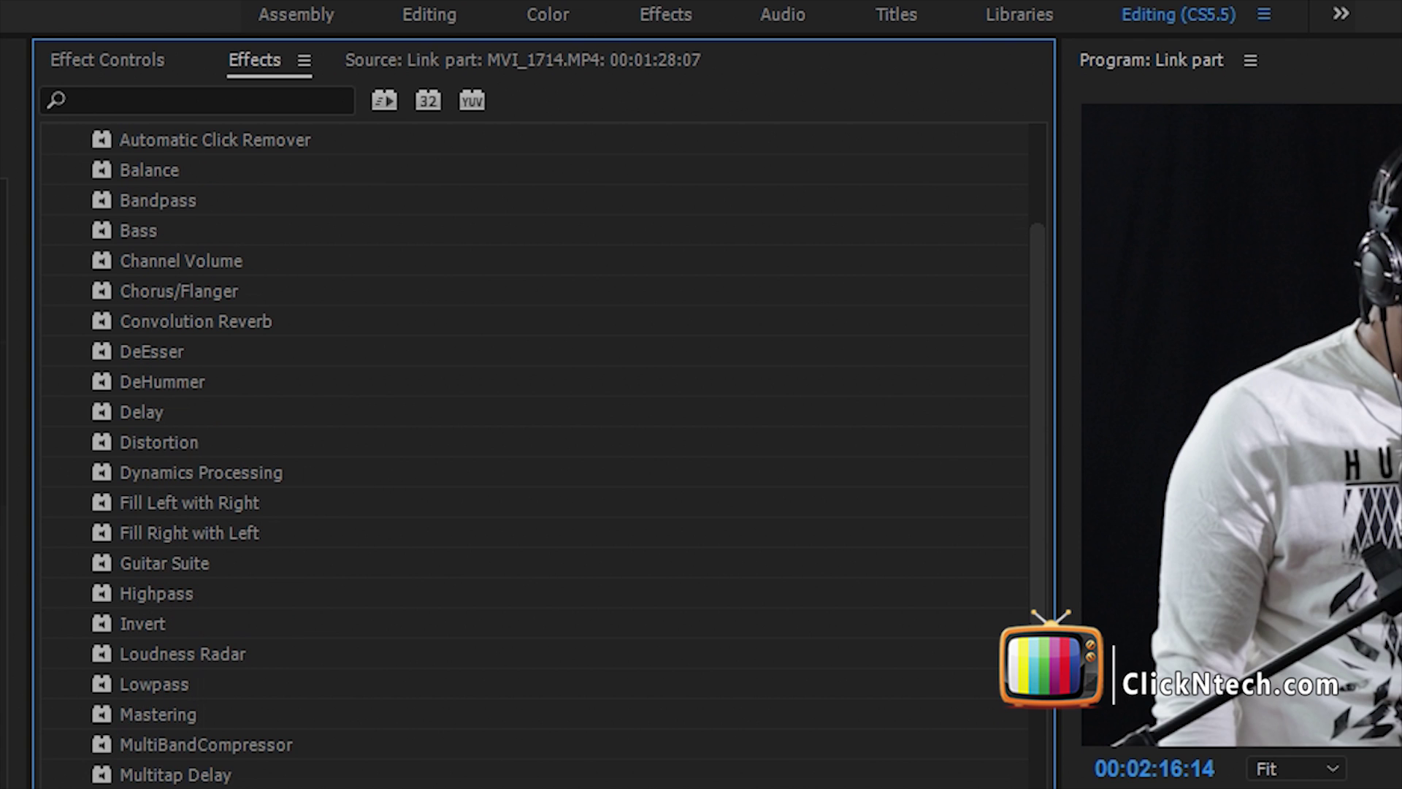
{"action": "left_click", "coordinate": [141, 412]}
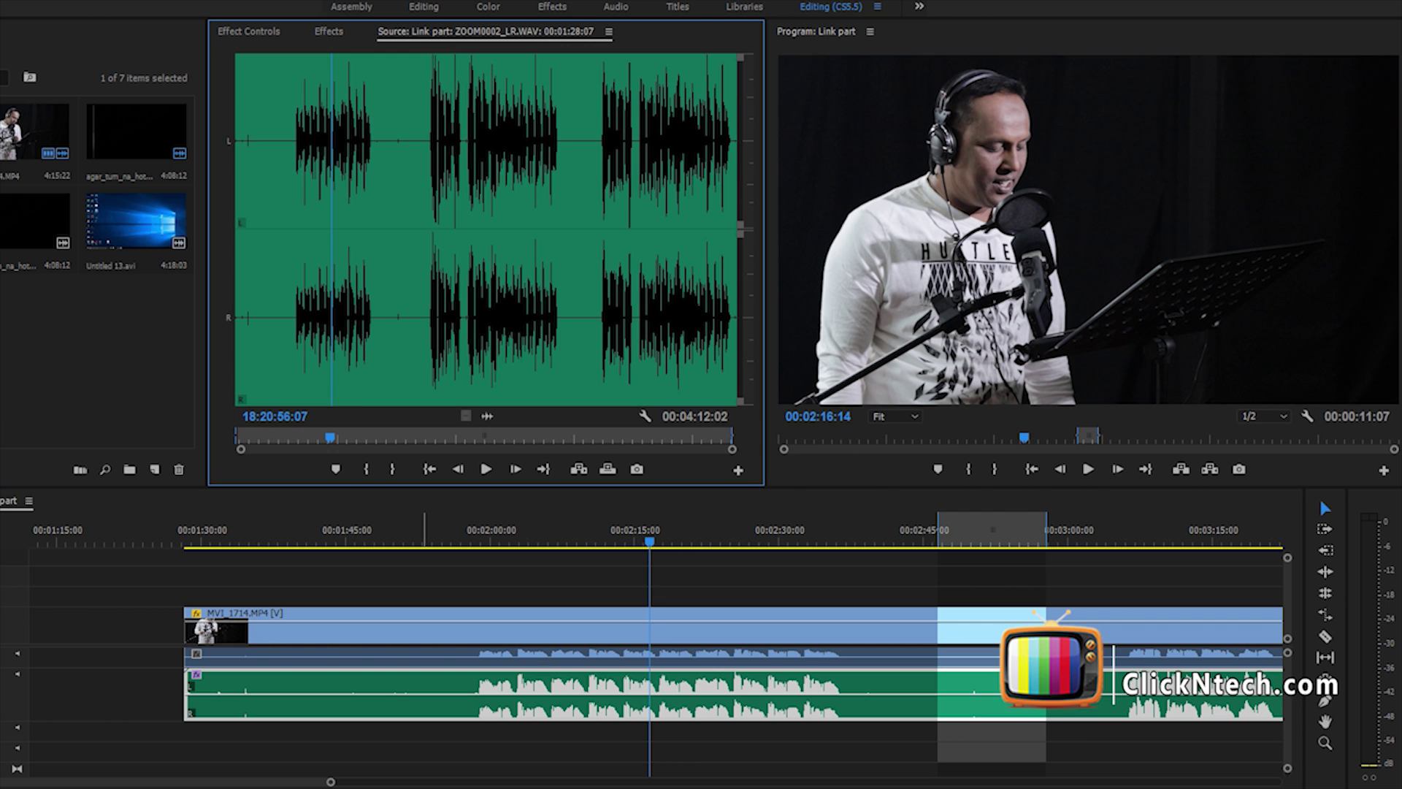
Set the Delay effect on ZOOM0002_LR.WAV to a 0.140-second delay and a 17.0 % mix.
{"action": "key", "text": "shift+5"}
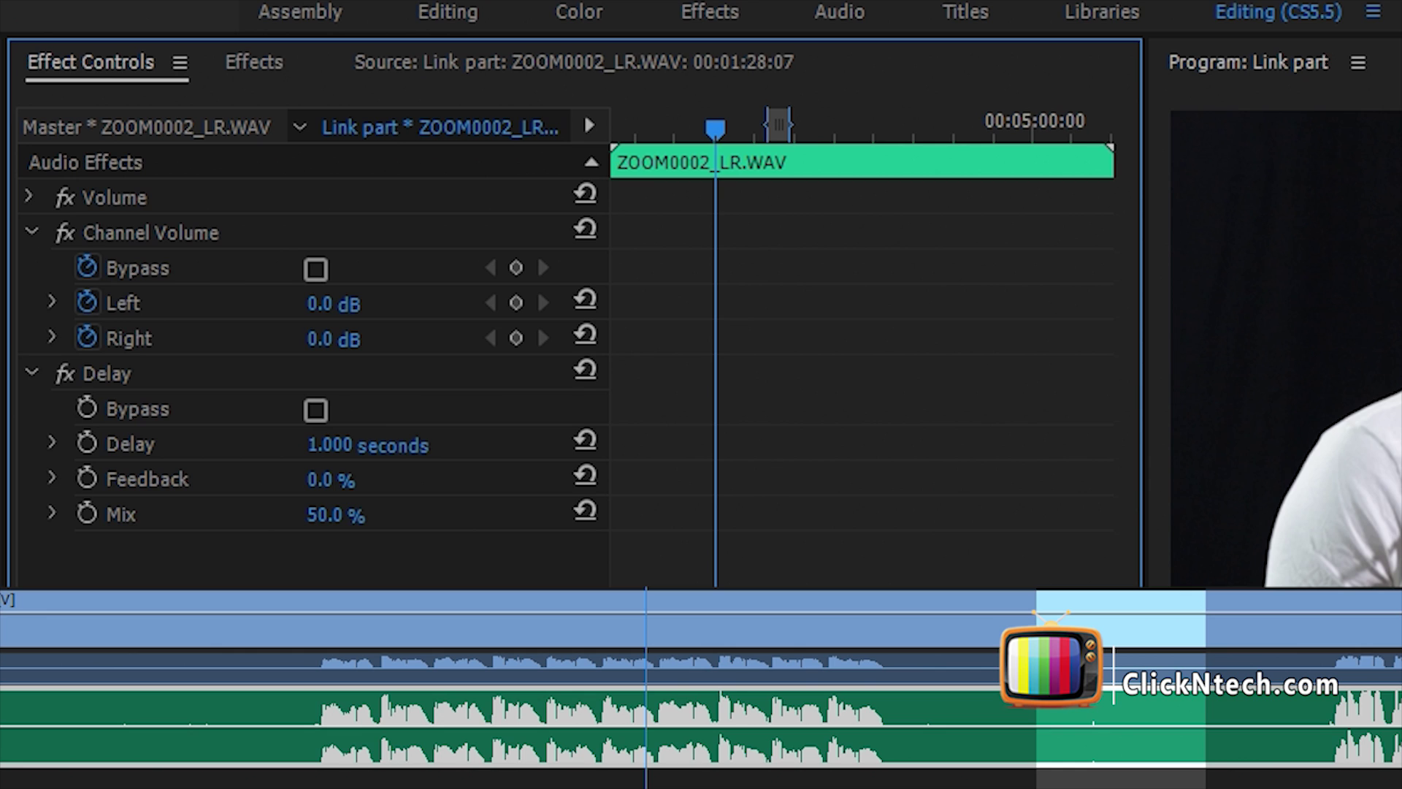
{"action": "left_click_drag", "start_coordinate": [330, 444], "coordinate": [207, 444]}
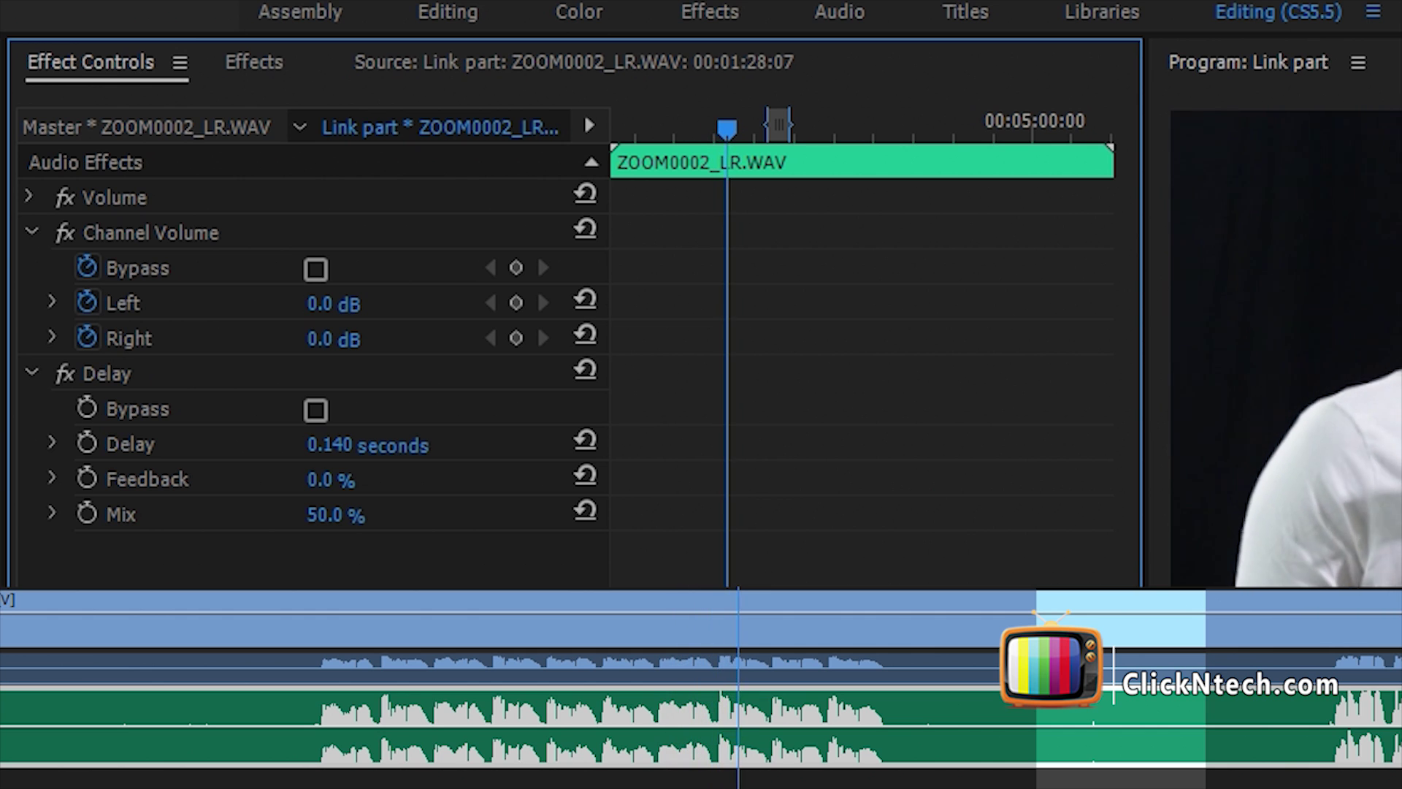
{"action": "left_click_drag", "start_coordinate": [325, 515], "coordinate": [278, 515]}
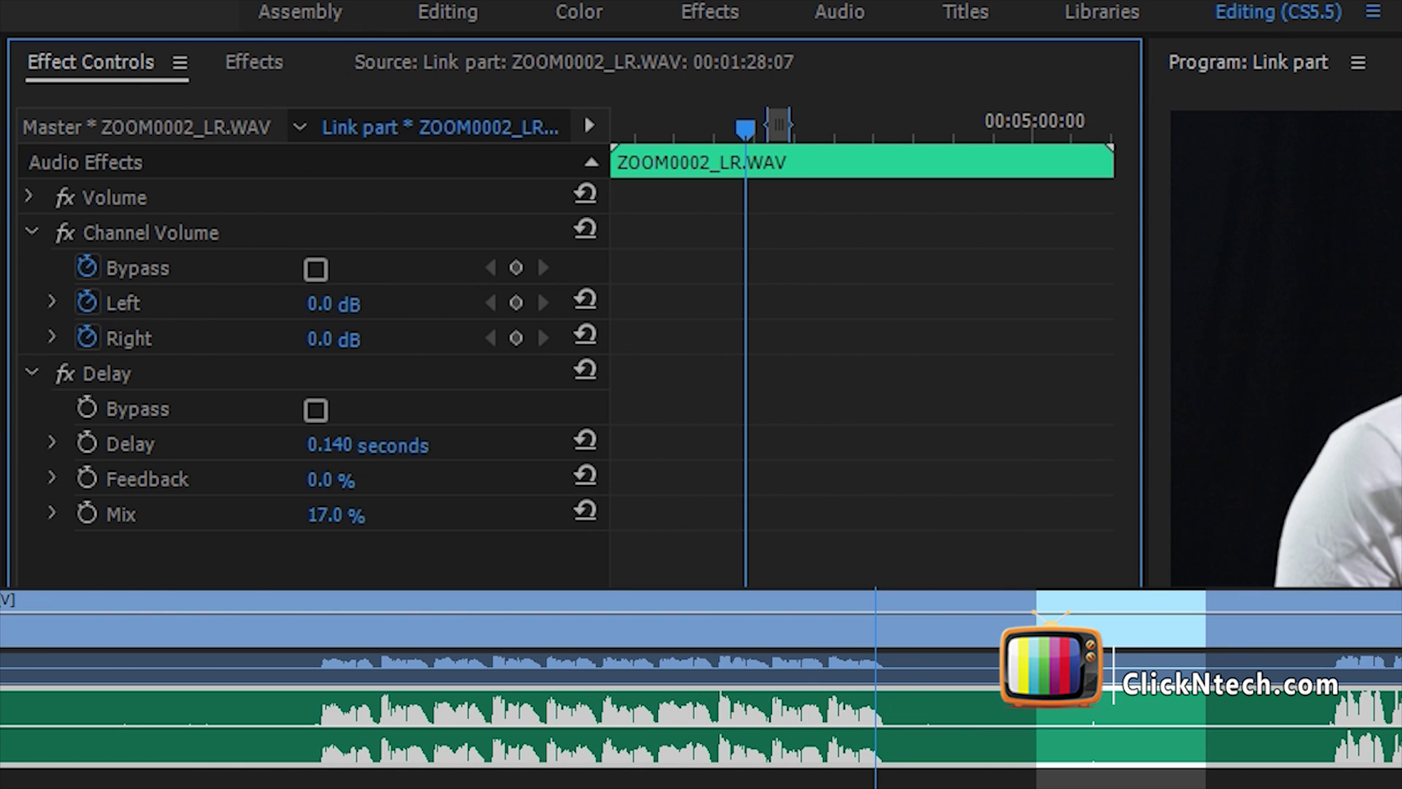
Apply the Convolution Reverb audio effect to the ZOOM0002_LR.WAV clip on Audio 2.
{"action": "key", "text": "shift+7"}
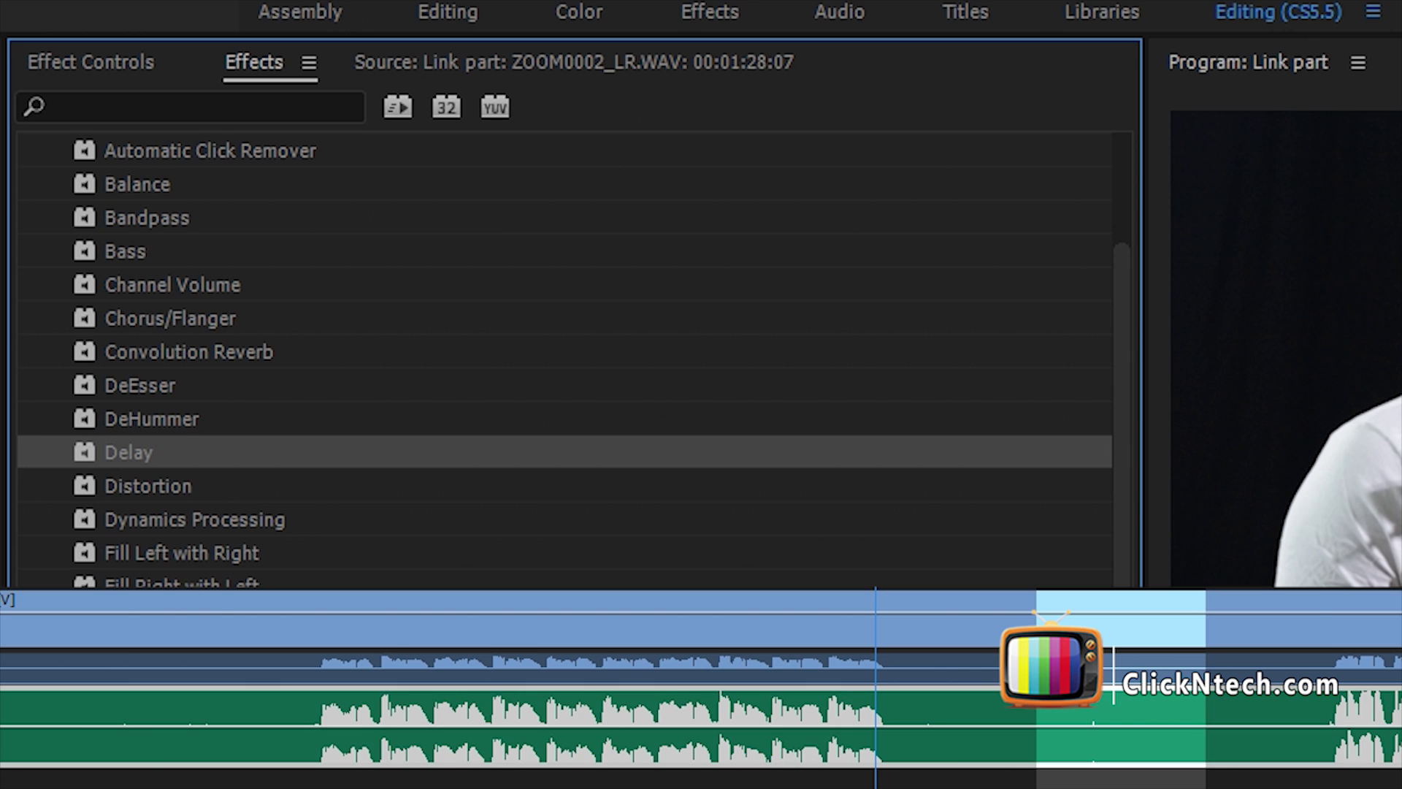
{"action": "scroll", "coordinate": [564, 358], "scroll_direction": "down", "scroll_amount": 1}
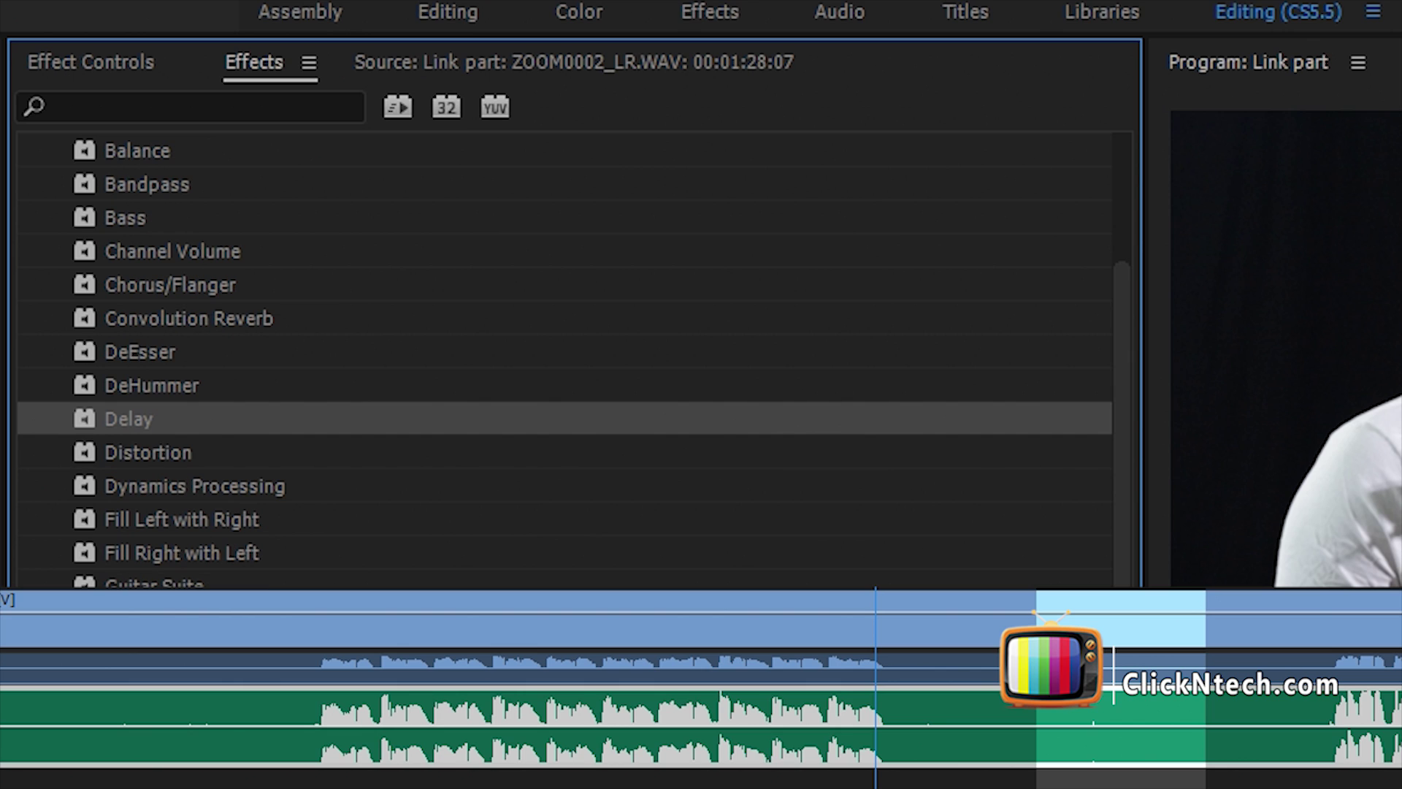
{"action": "left_click", "coordinate": [186, 320]}
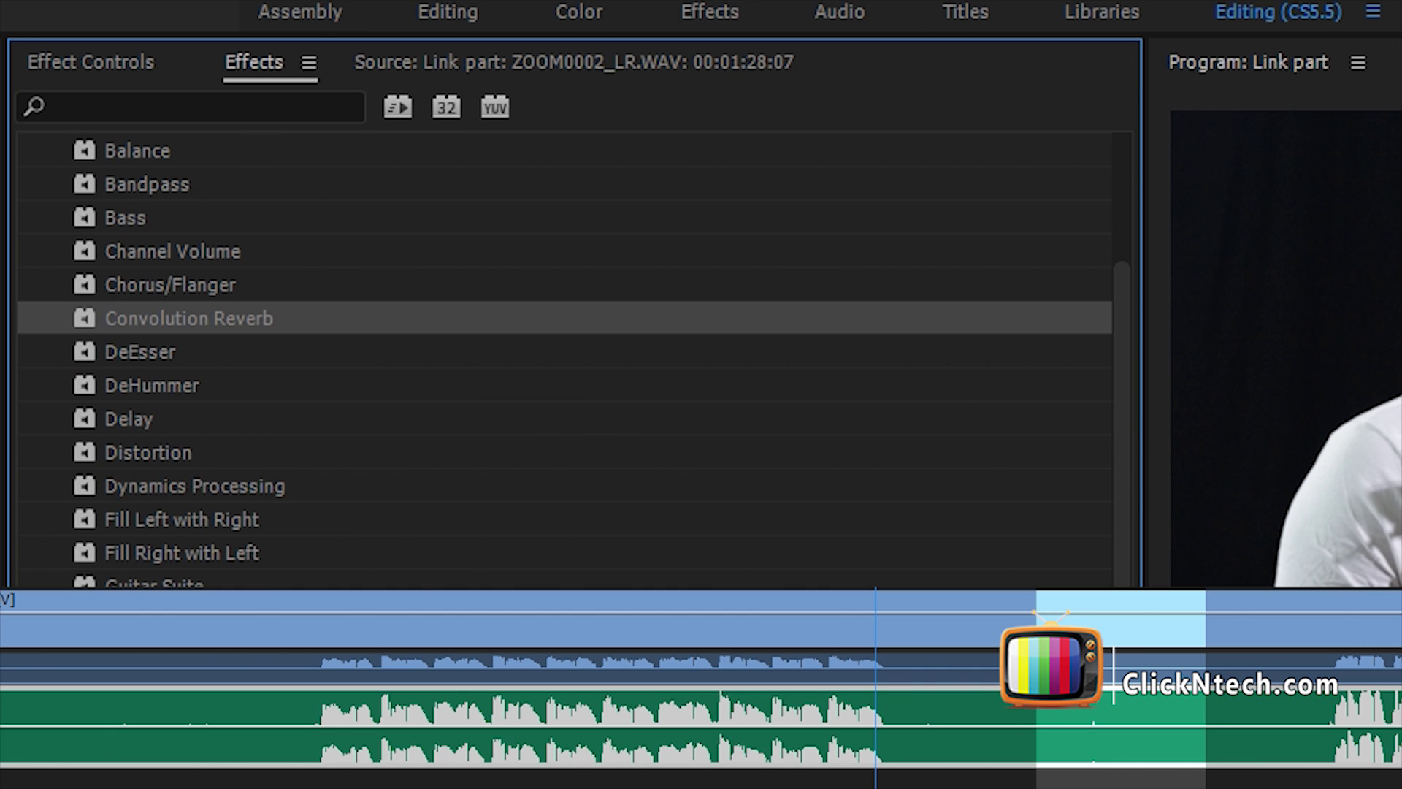
{"action": "key", "text": "shift+2"}
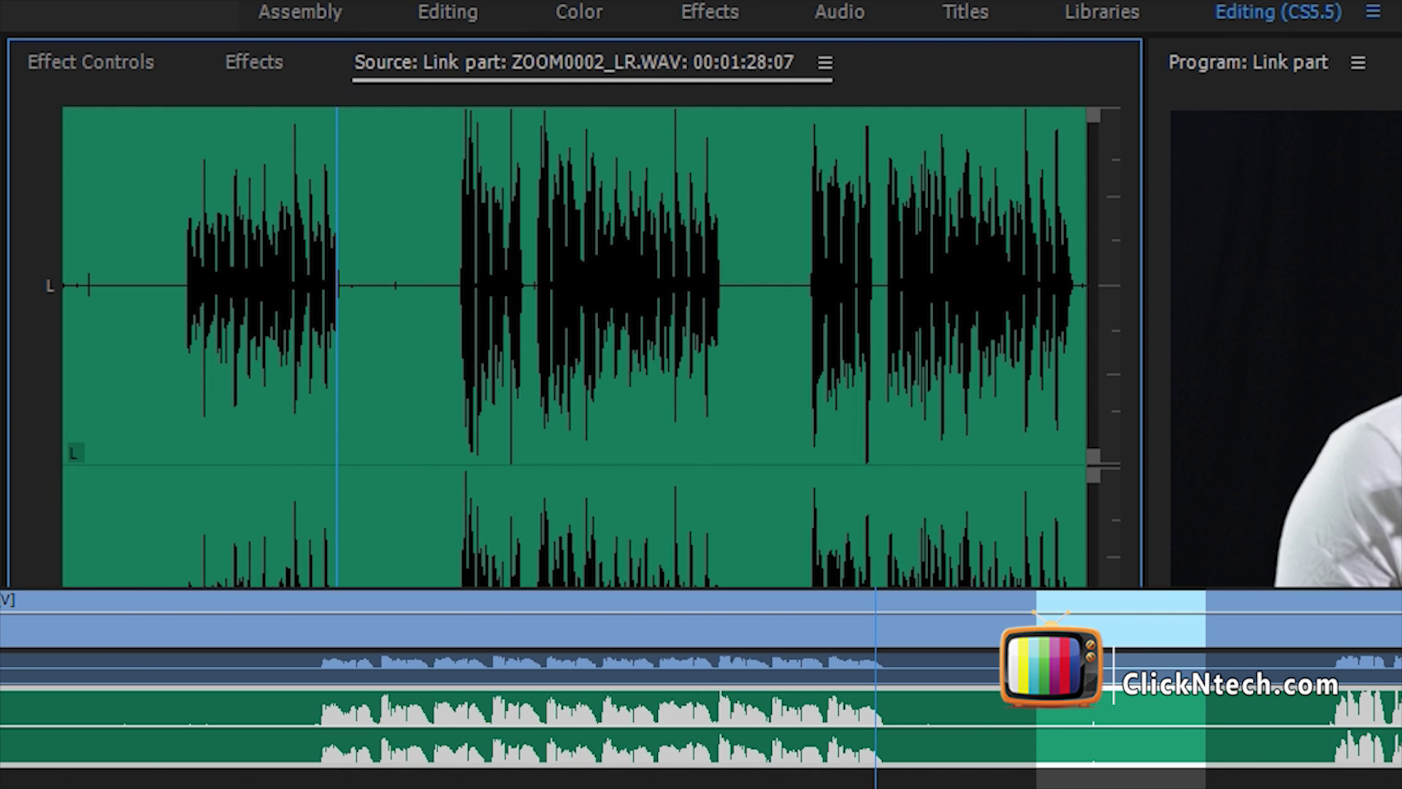
{"action": "key", "text": "shift+5"}
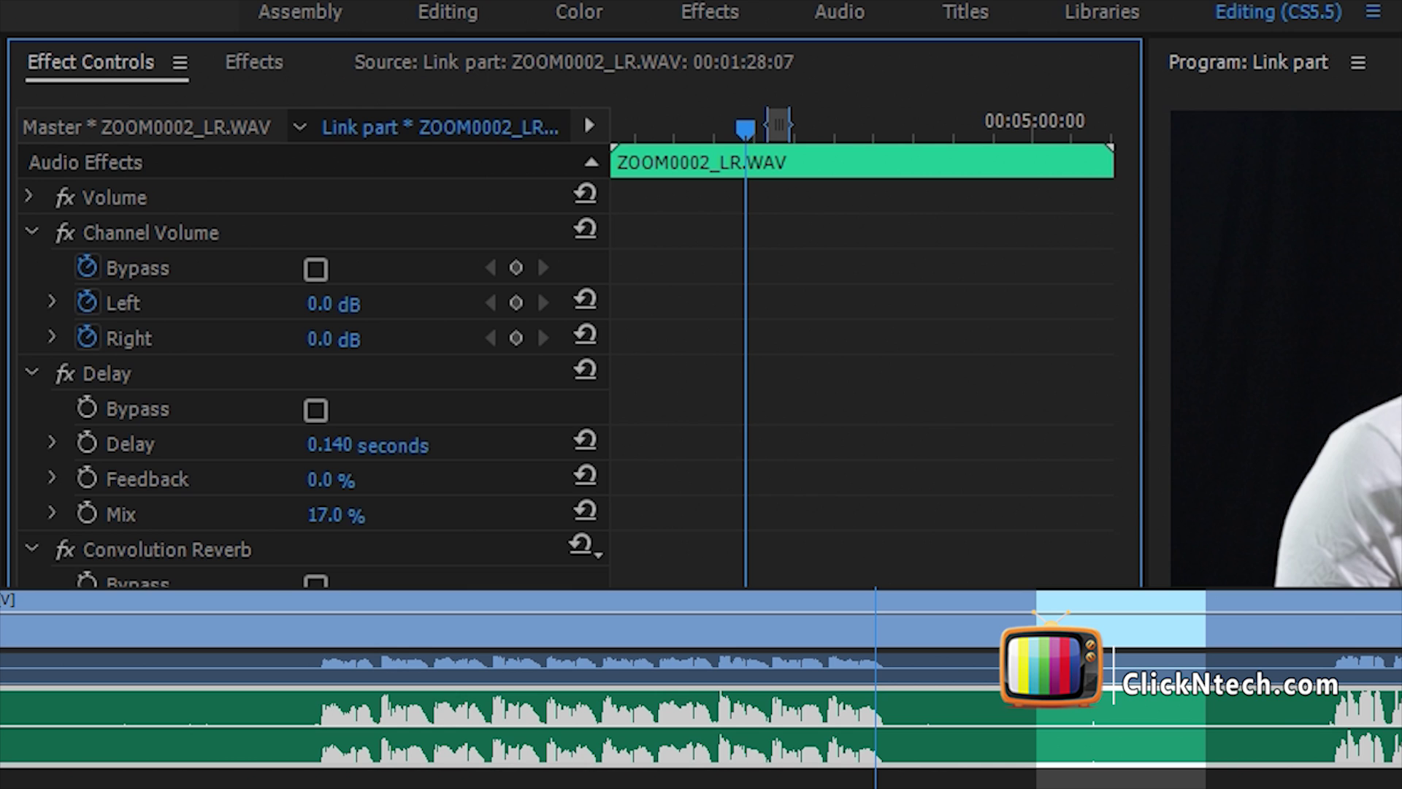
Play the sequence from near the start of the singing and open the Convolution Reverb custom setup for ZOOM0002_LR.WAV.
{"action": "left_click", "coordinate": [312, 593]}
{"action": "key", "text": "space"}
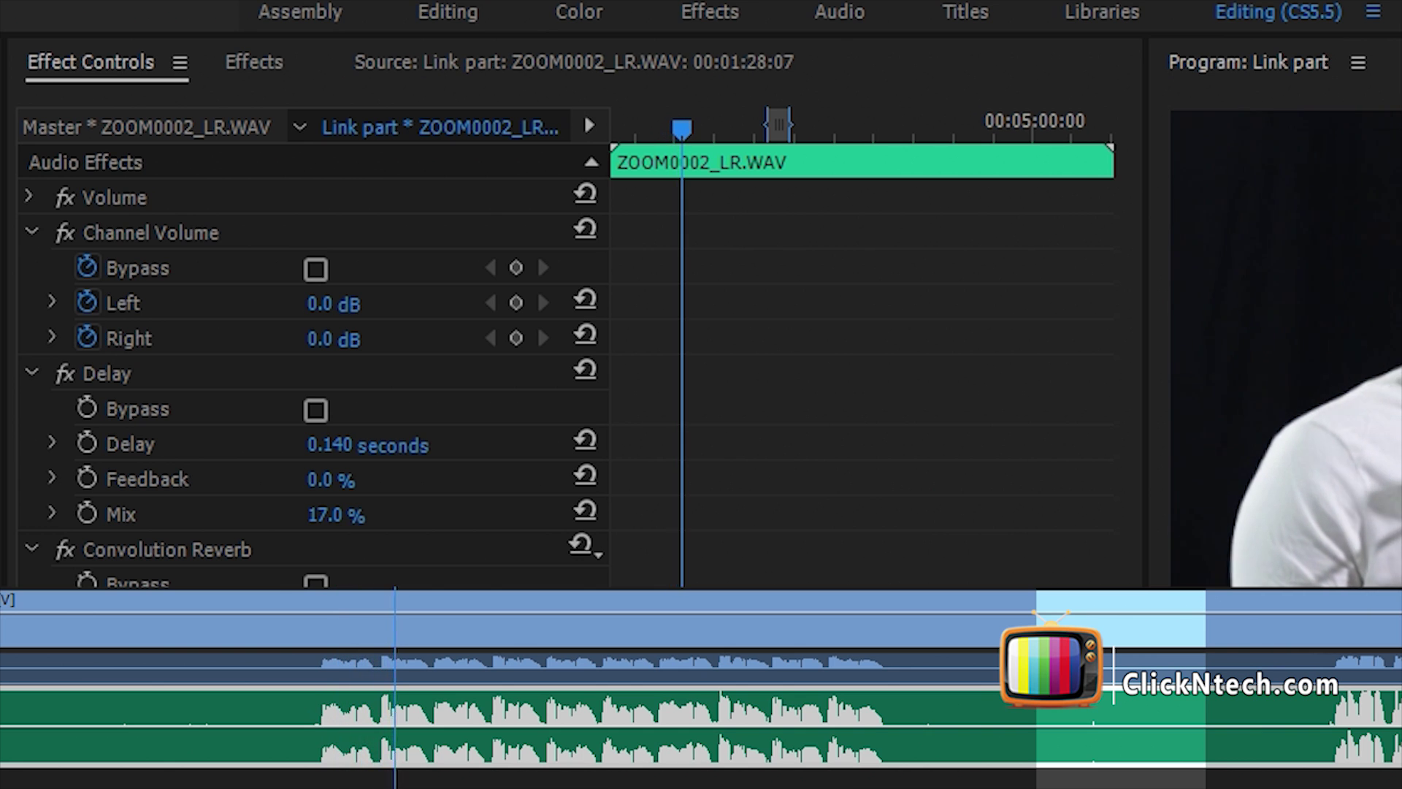
{"action": "left_click", "coordinate": [333, 619]}
{"action": "left_click", "coordinate": [871, 582]}
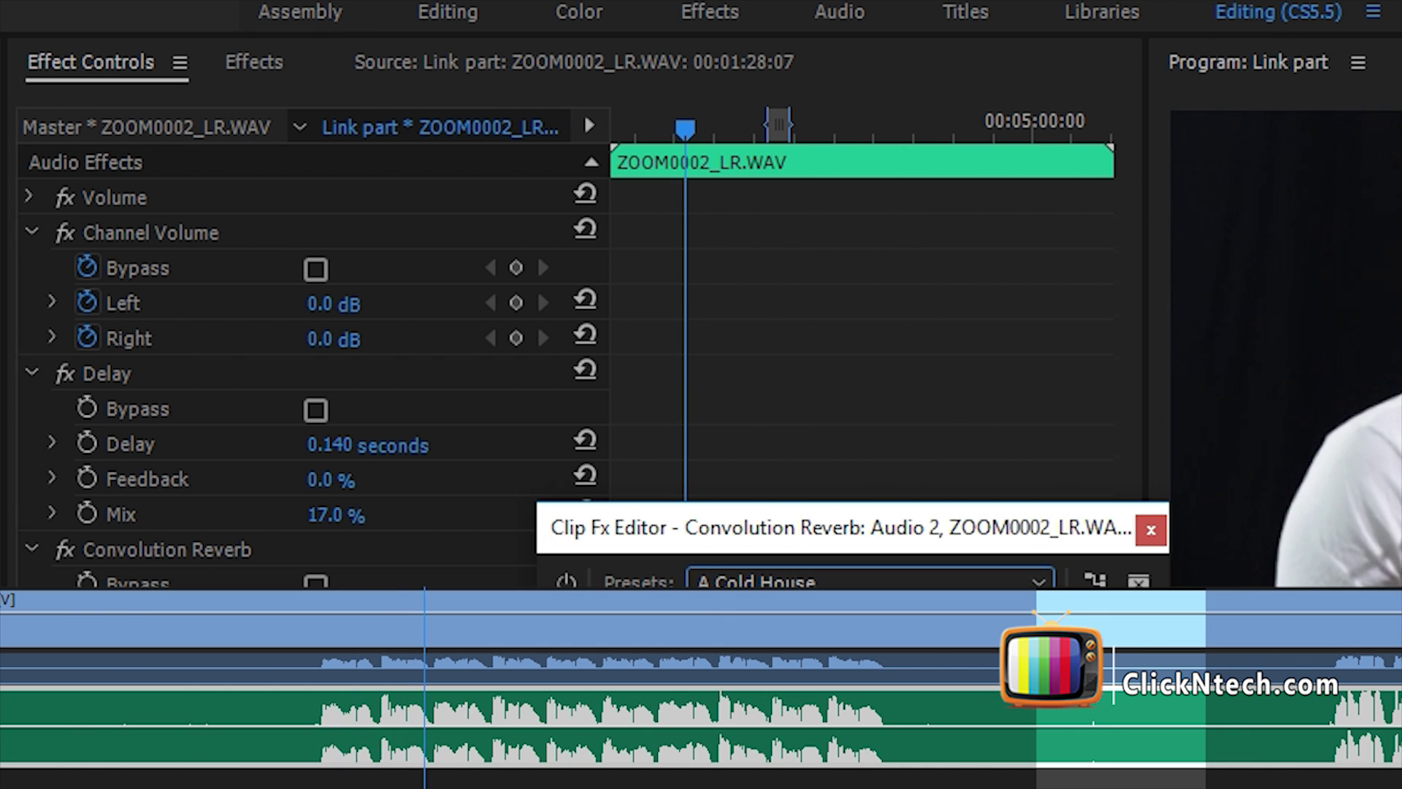
{"action": "key", "text": "Escape"}
{"action": "key", "text": "ctrl+shift+a"}
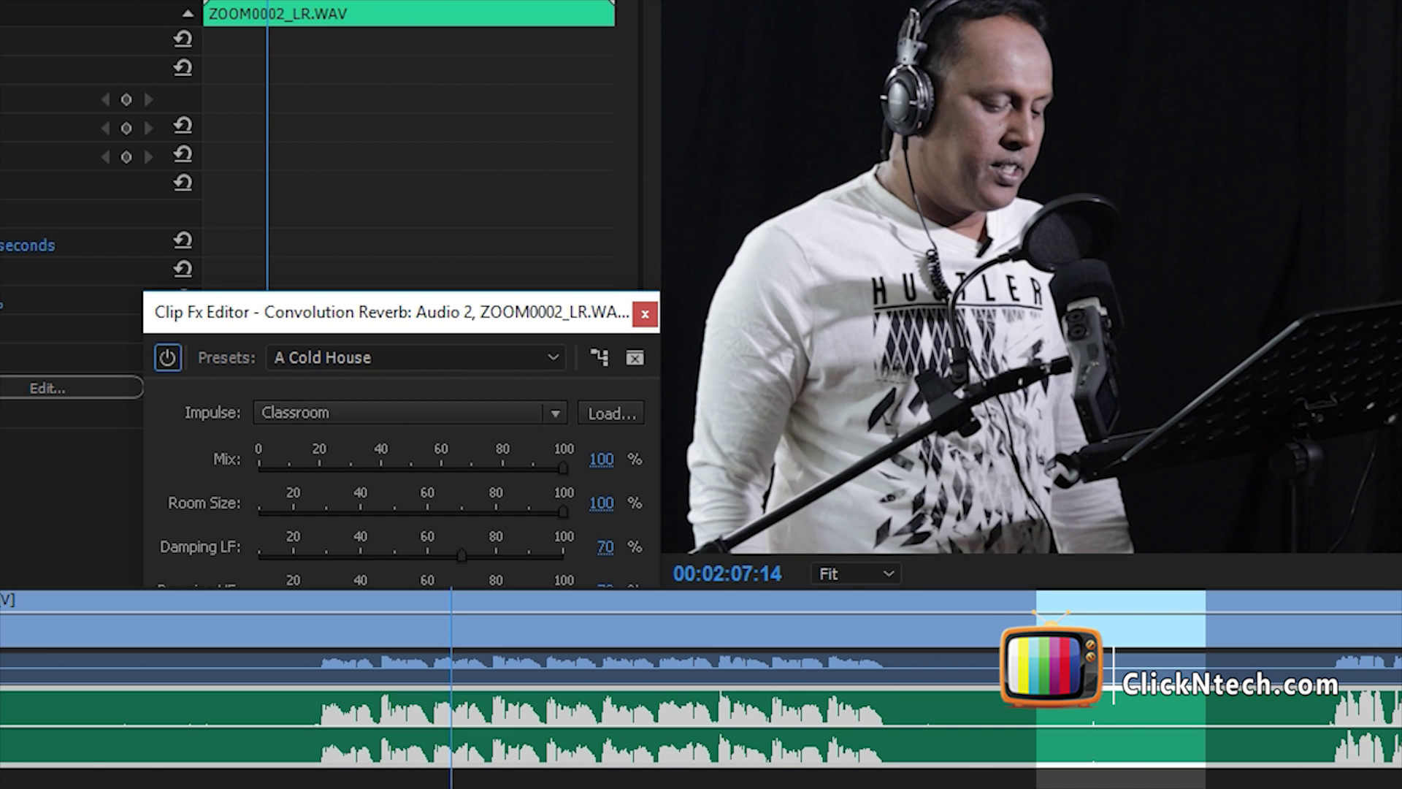
Set the Convolution Reverb preset to Corner Verbation and play the vocals with it.
{"action": "left_click", "coordinate": [417, 357]}
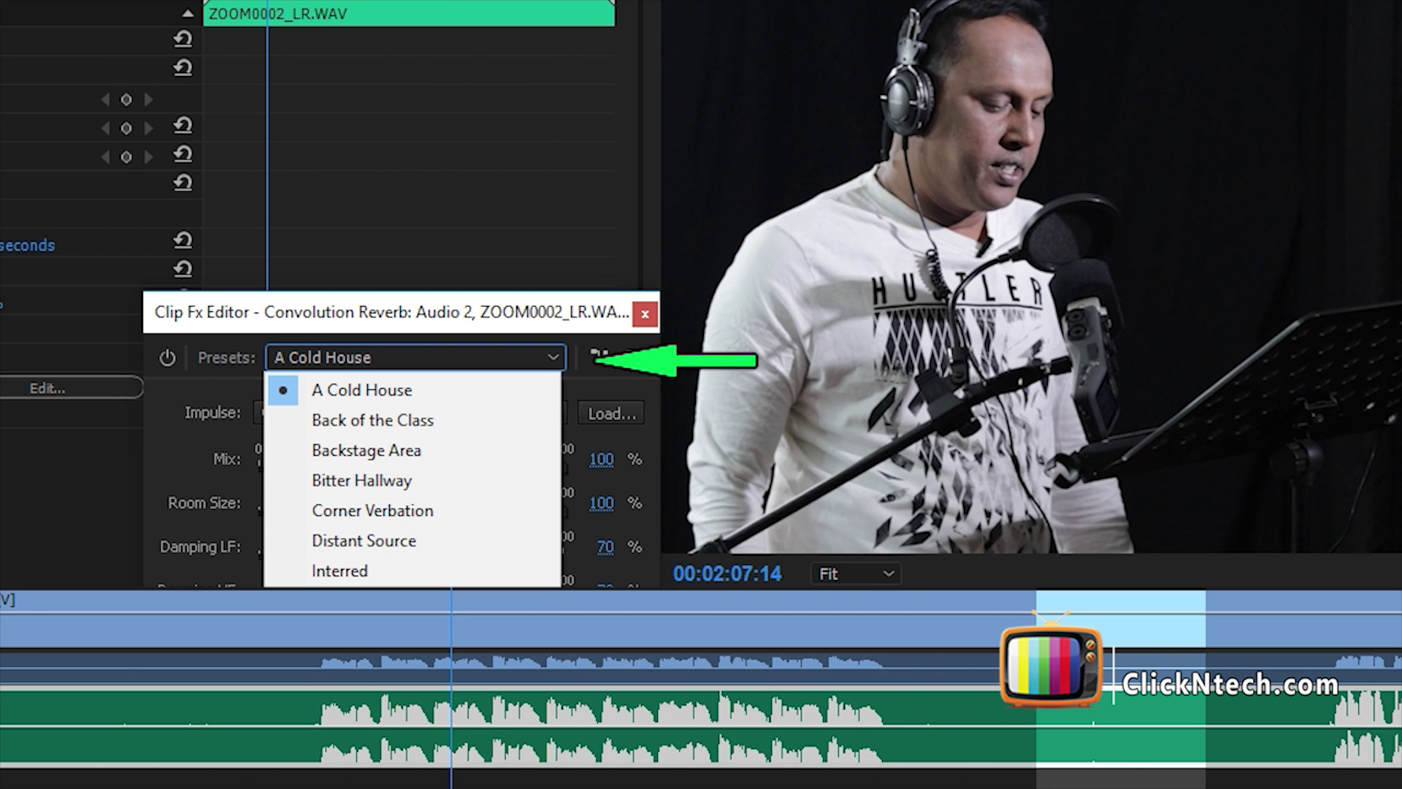
{"action": "key", "text": "Escape"}
{"action": "mouse_move", "coordinate": [563, 468]}
{"action": "left_mouse_down"}
{"action": "mouse_move", "coordinate": [455, 467]}
{"action": "mouse_move", "coordinate": [563, 467]}
{"action": "left_mouse_up"}
{"action": "left_click", "coordinate": [416, 357]}
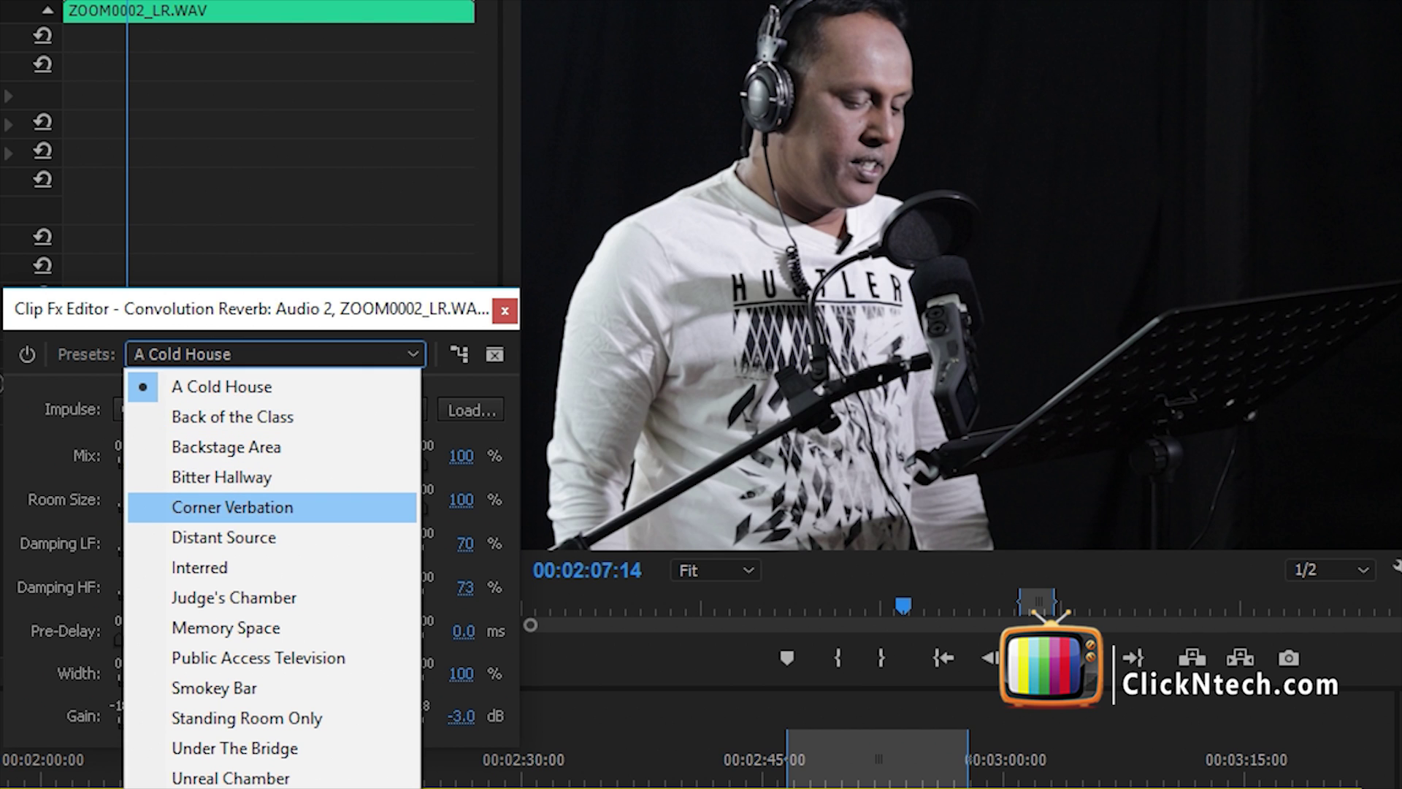
{"action": "left_click", "coordinate": [232, 507]}
{"action": "left_click", "coordinate": [111, 767]}
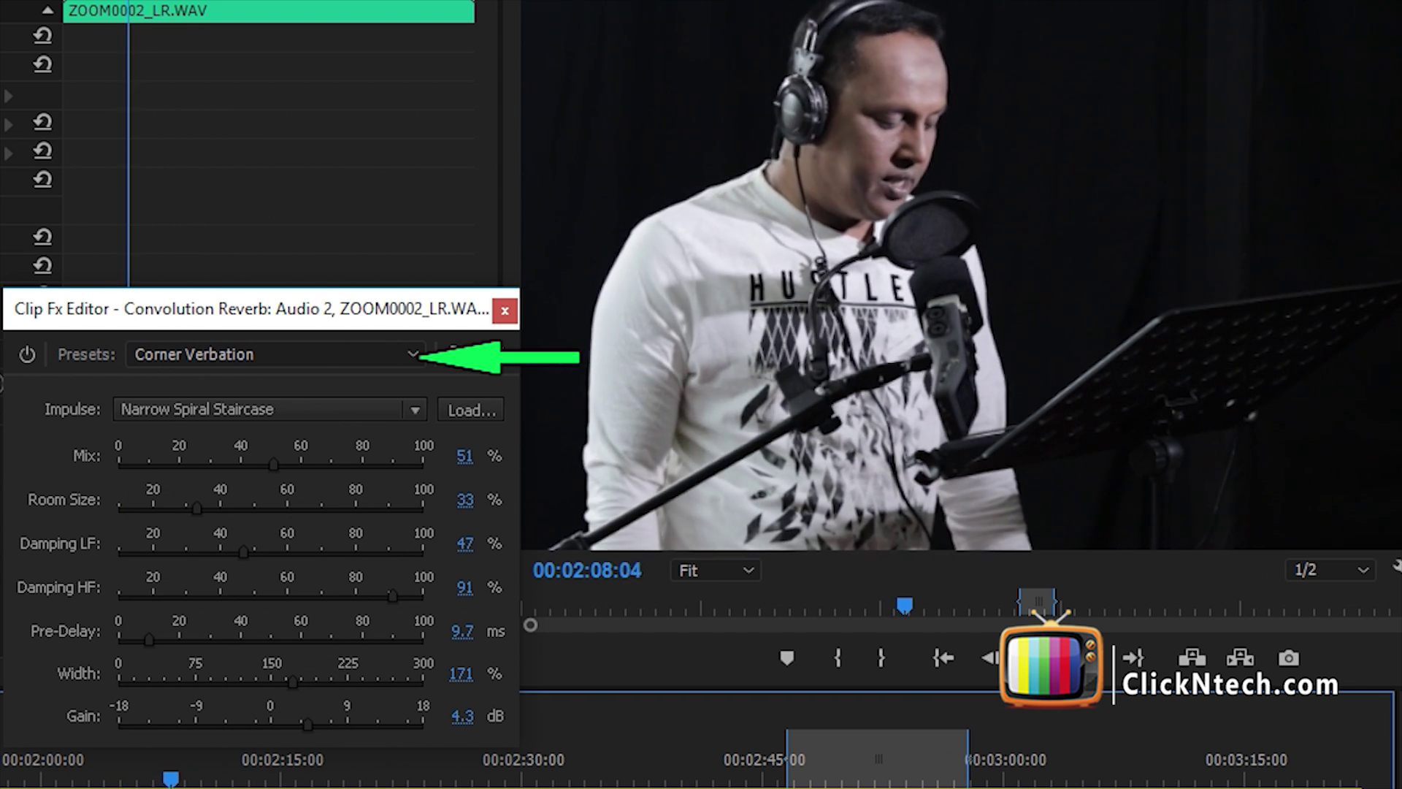
Audition the Smokey Bar, Judge's Chamber and Unreal Chamber reverb presets during playback, and return to Corner Verbation.
{"action": "left_click", "coordinate": [276, 355]}
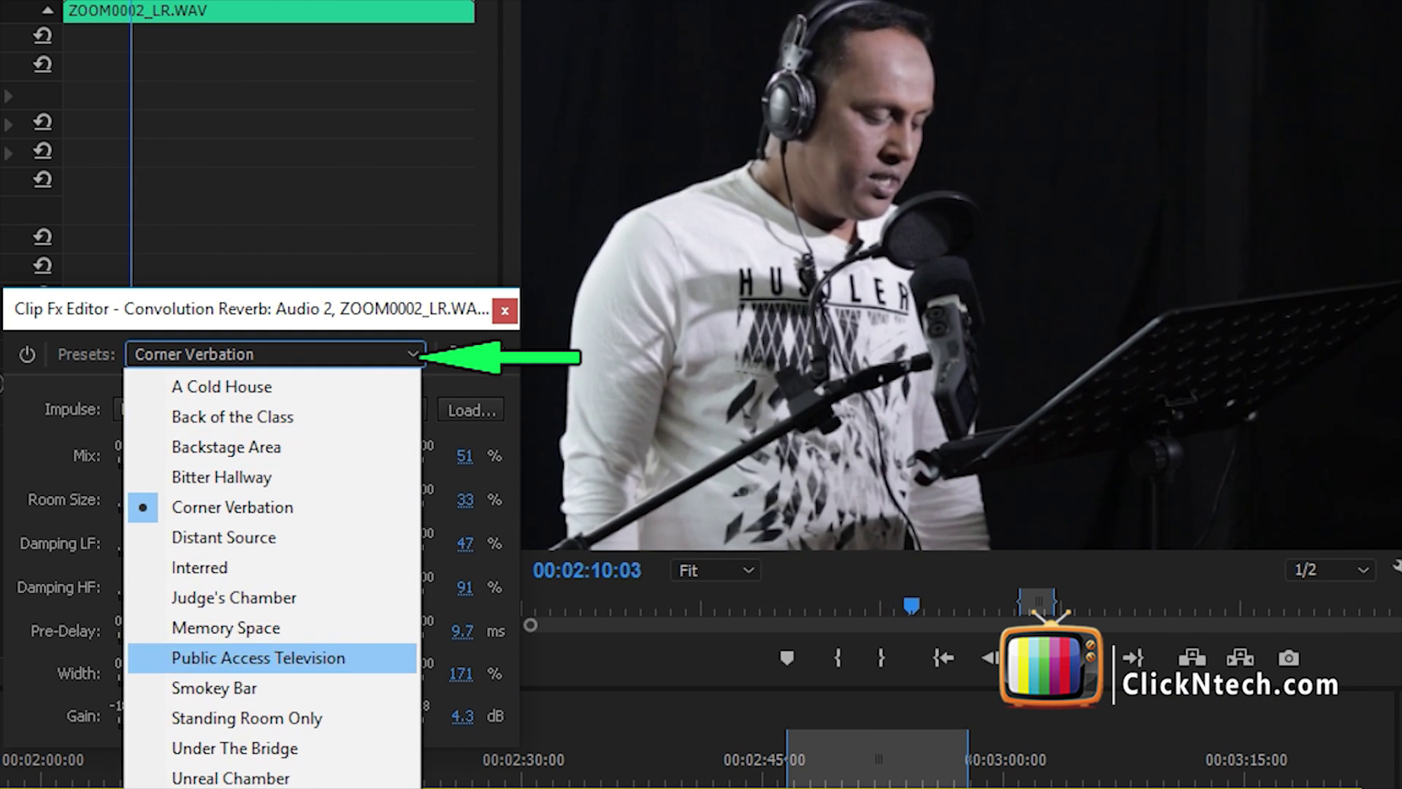
{"action": "left_click", "coordinate": [272, 688]}
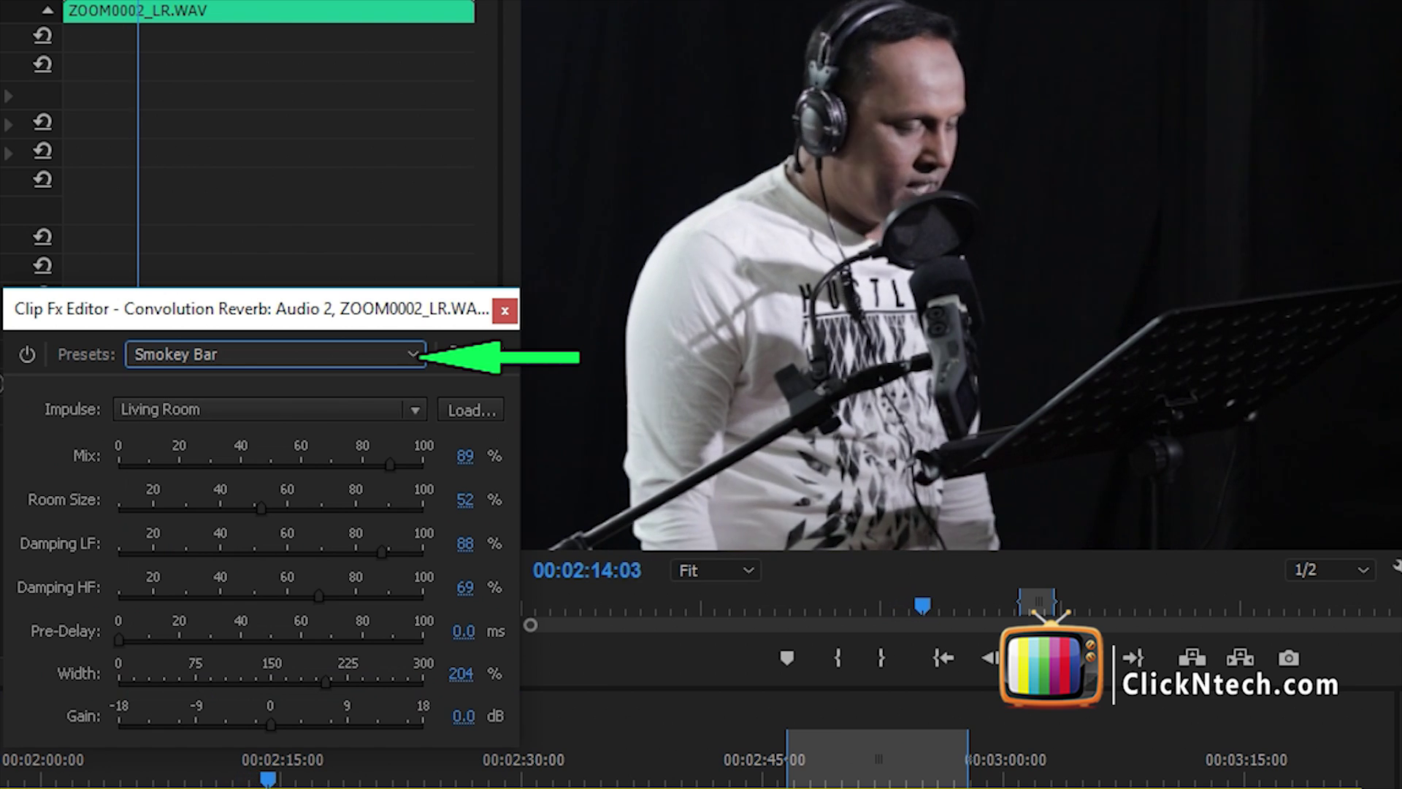
{"action": "left_click", "coordinate": [276, 355]}
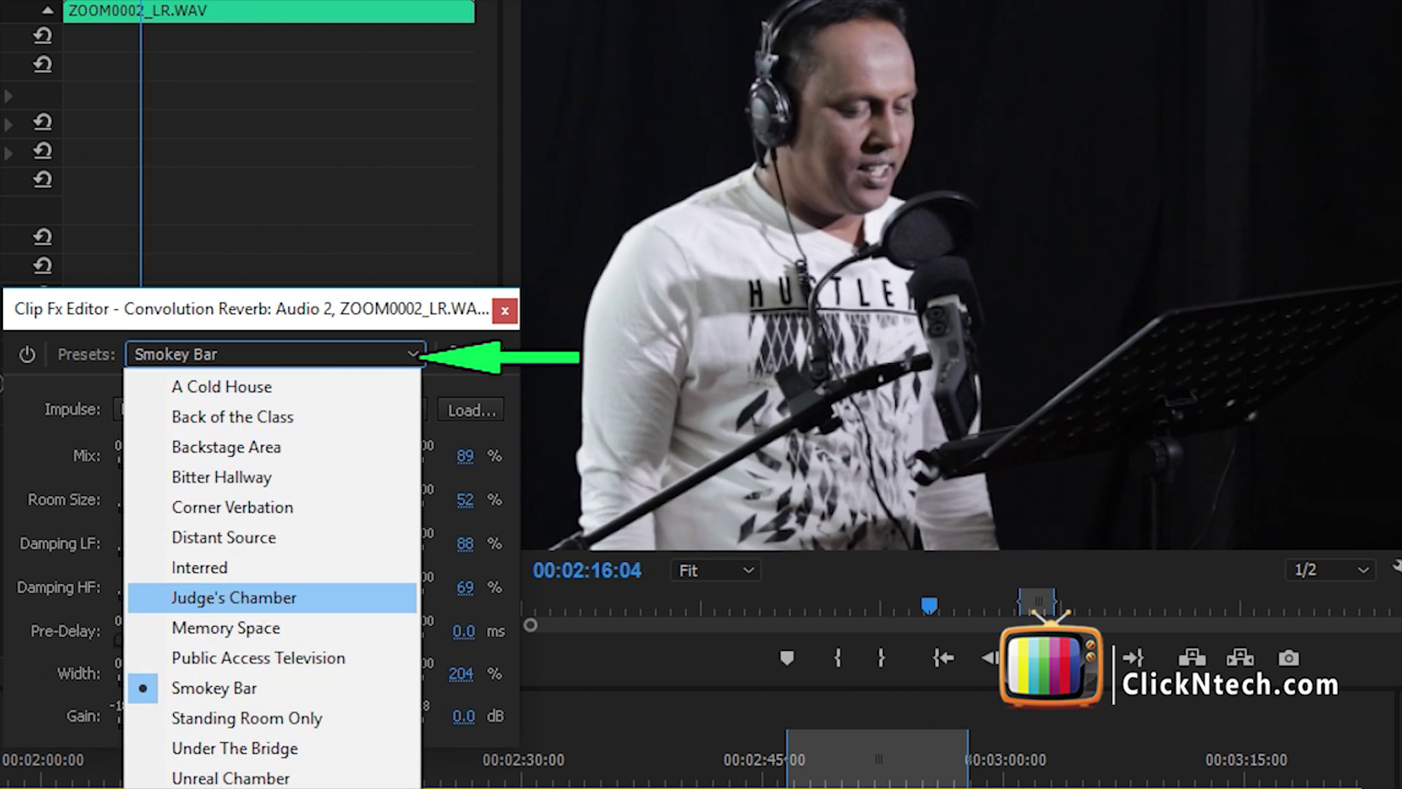
{"action": "left_click", "coordinate": [234, 598]}
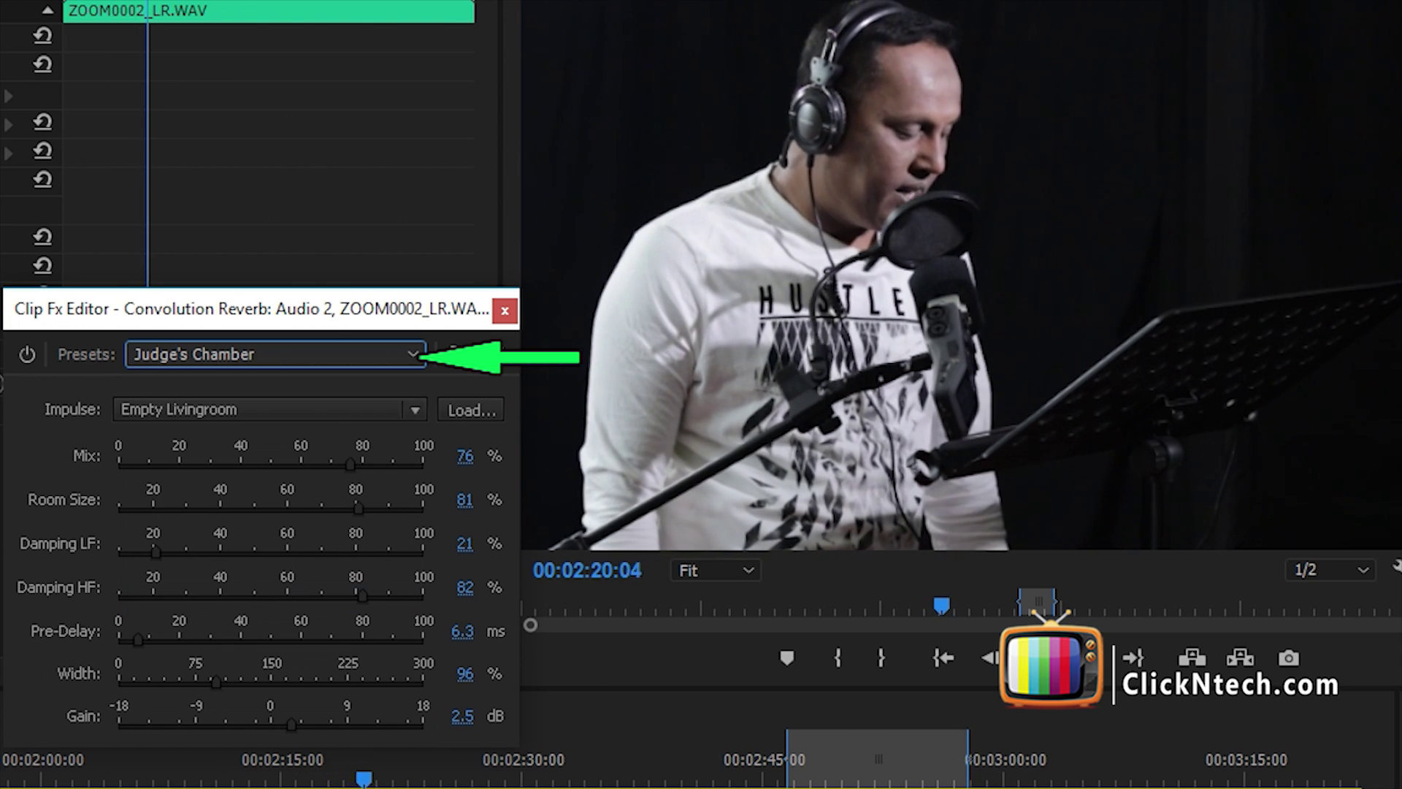
{"action": "left_click", "coordinate": [277, 354]}
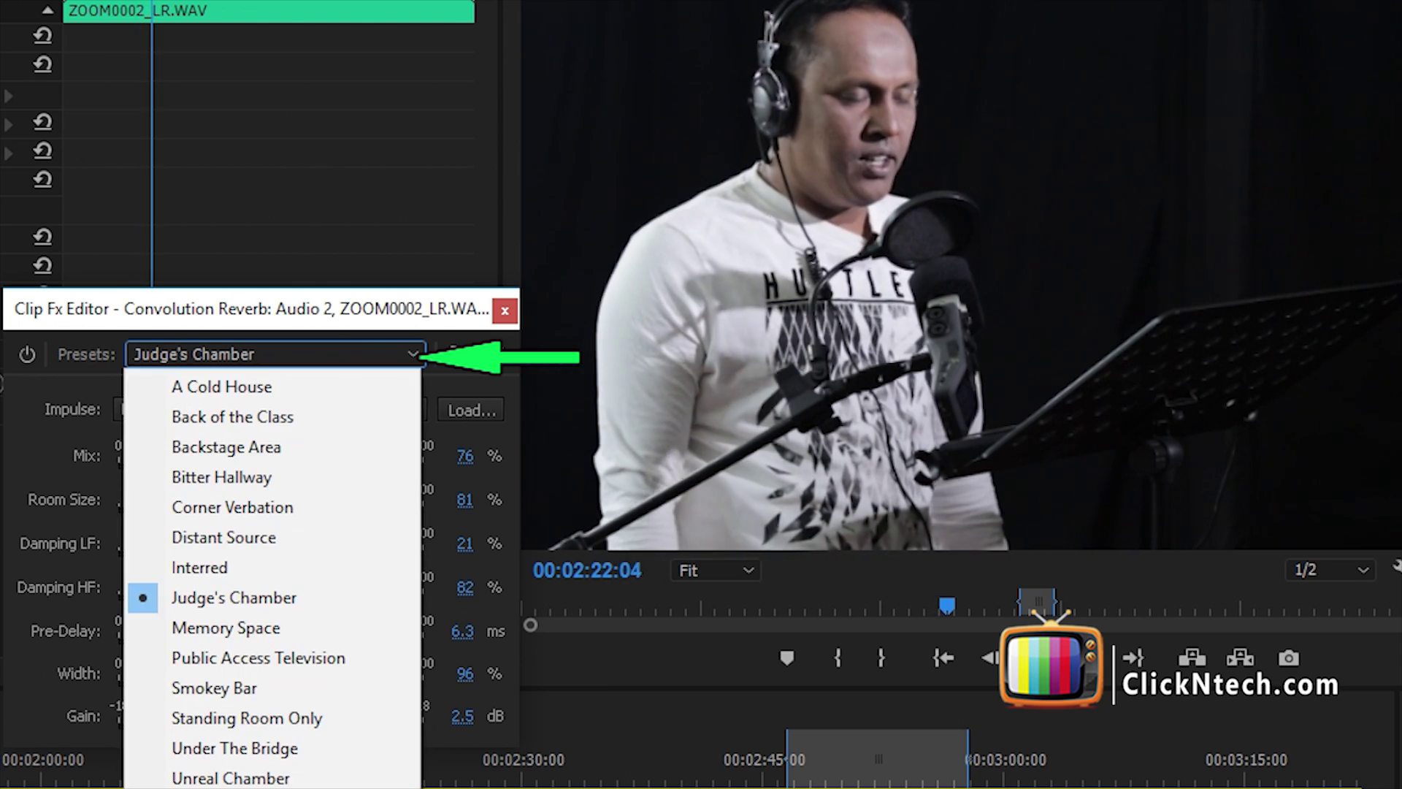
{"action": "left_click", "coordinate": [231, 778]}
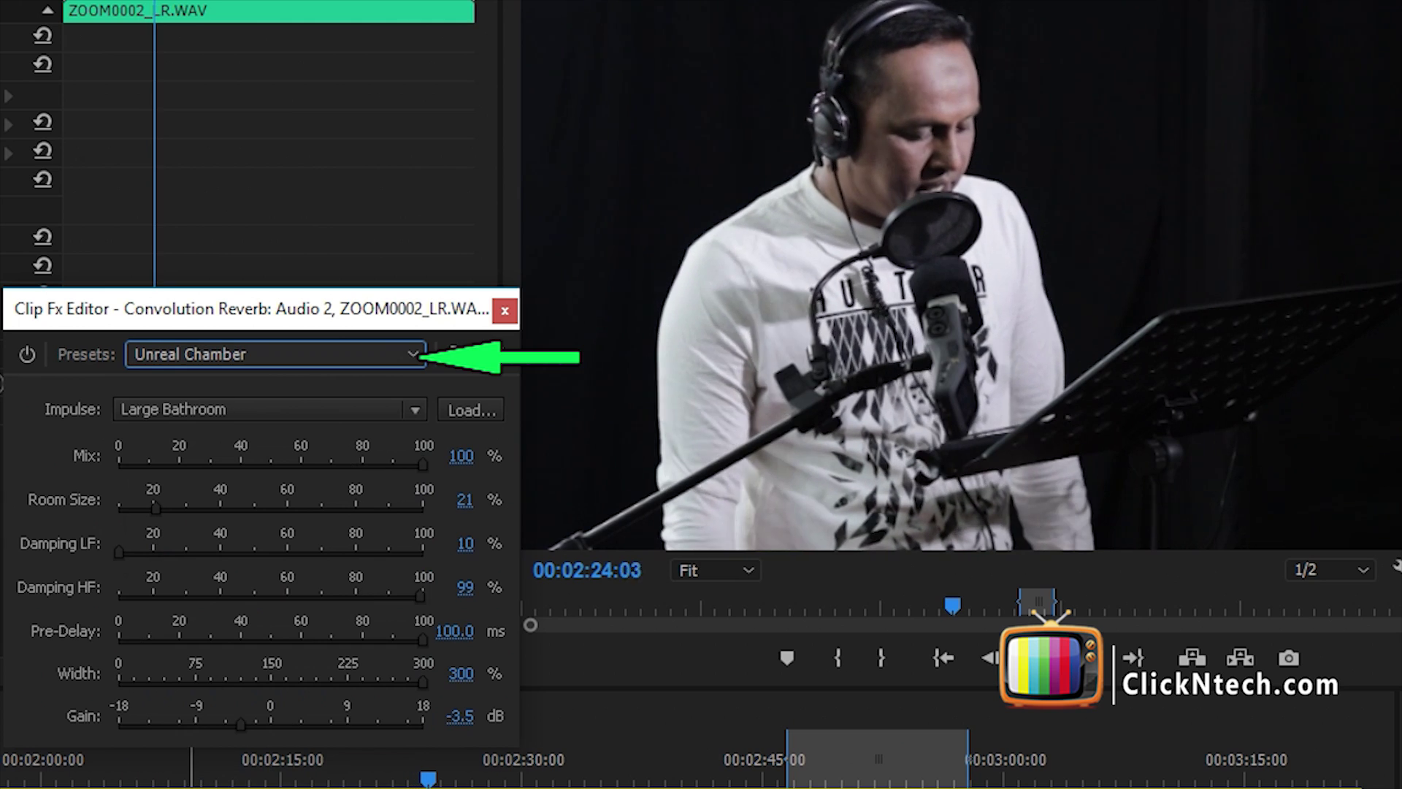
{"action": "left_click", "coordinate": [276, 355]}
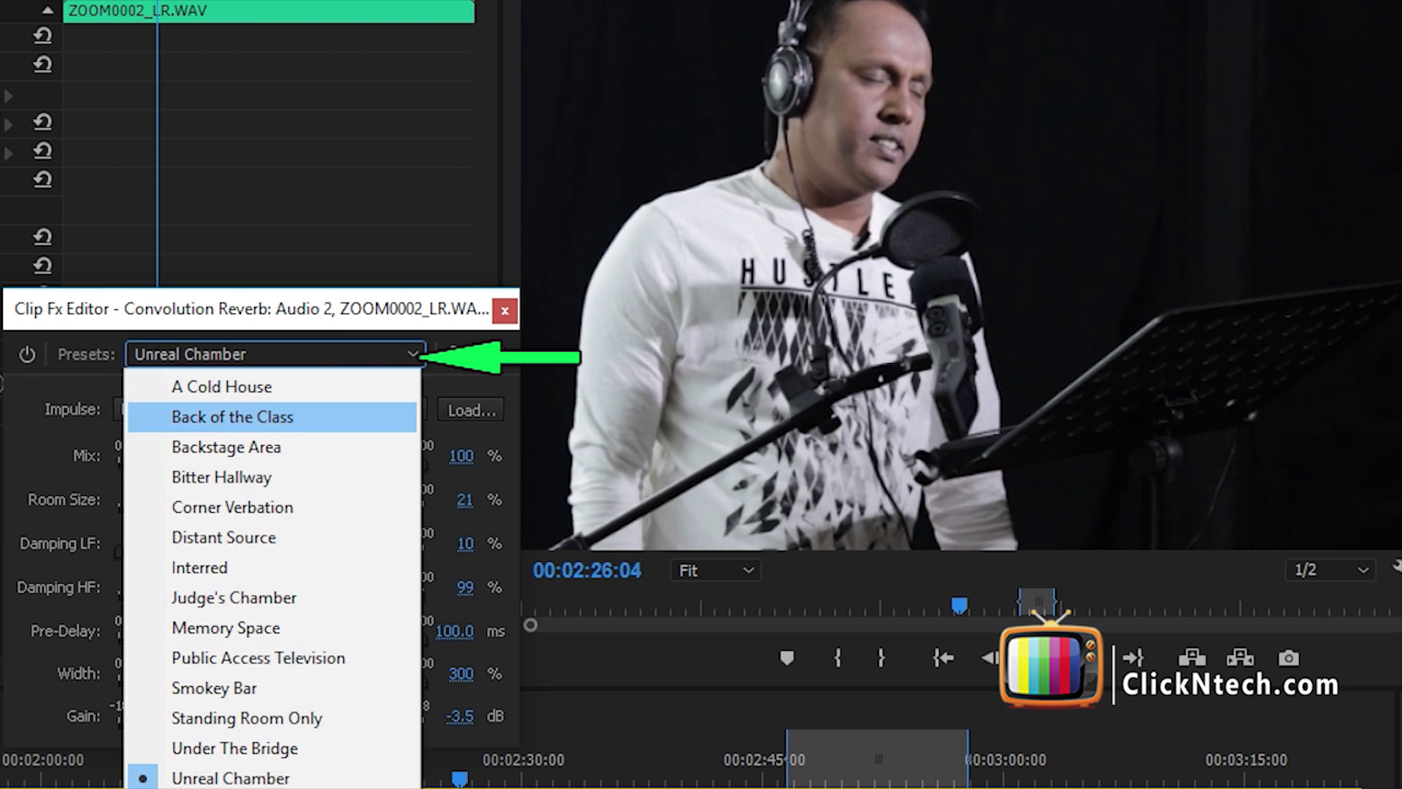
{"action": "left_click", "coordinate": [232, 507]}
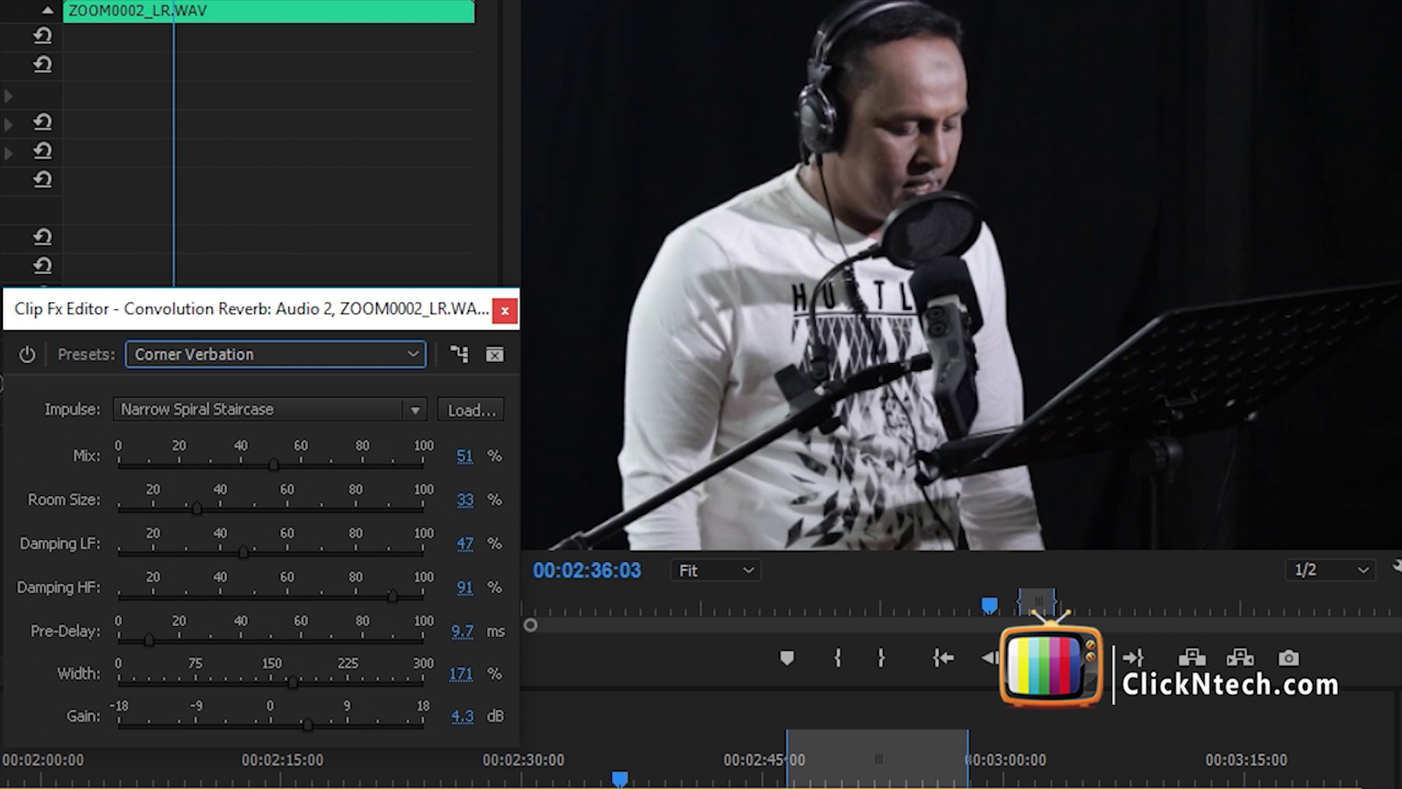
Close the Convolution Reverb editor and stop playback at 00:02:36:22 with no clip selected.
{"action": "left_click", "coordinate": [505, 311]}
{"action": "key", "text": "space"}
{"action": "left_click", "coordinate": [704, 574]}
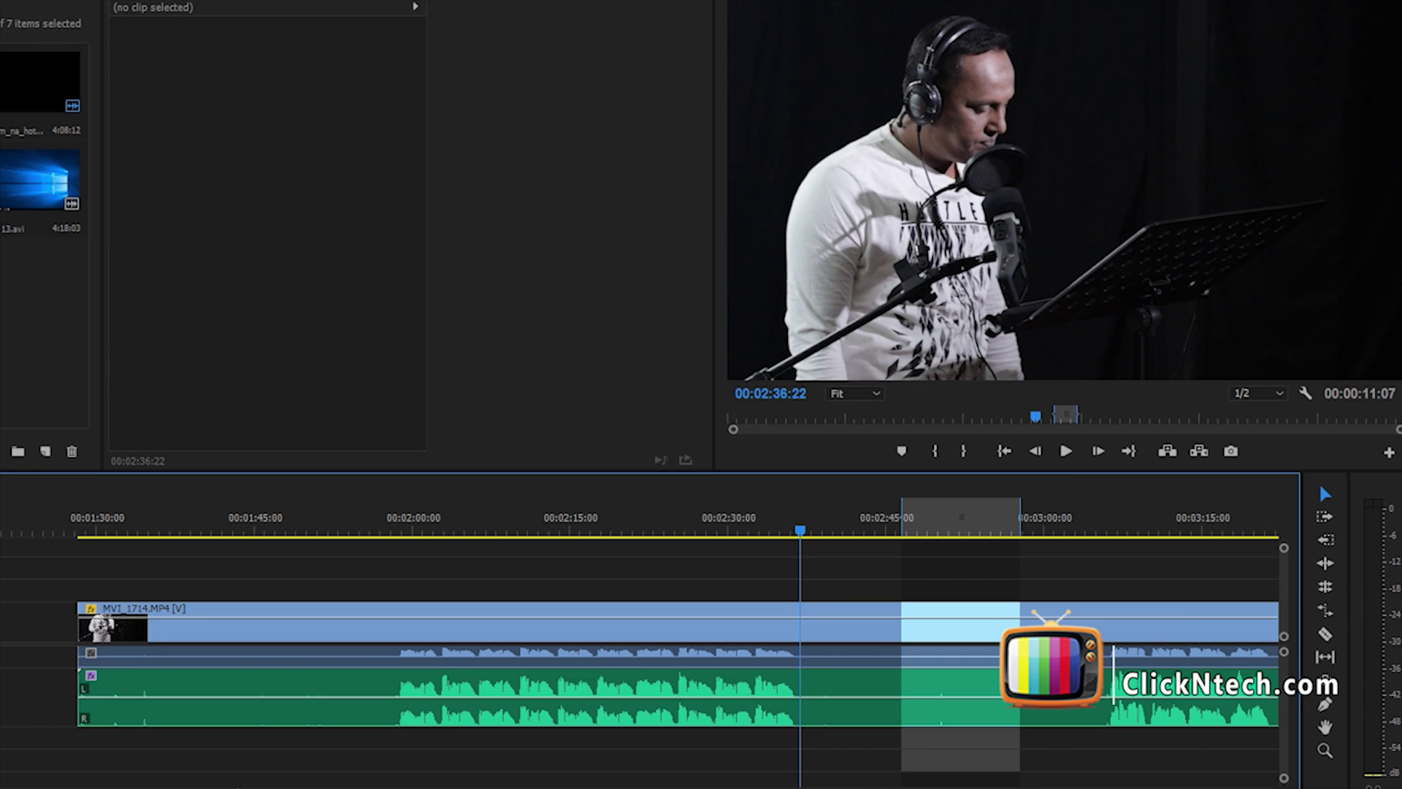
Duplicate the ZOOM0002_LR.WAV clip from Audio 2 directly below onto Audio 3 and adjust that track's height.
{"action": "left_click", "coordinate": [786, 709]}
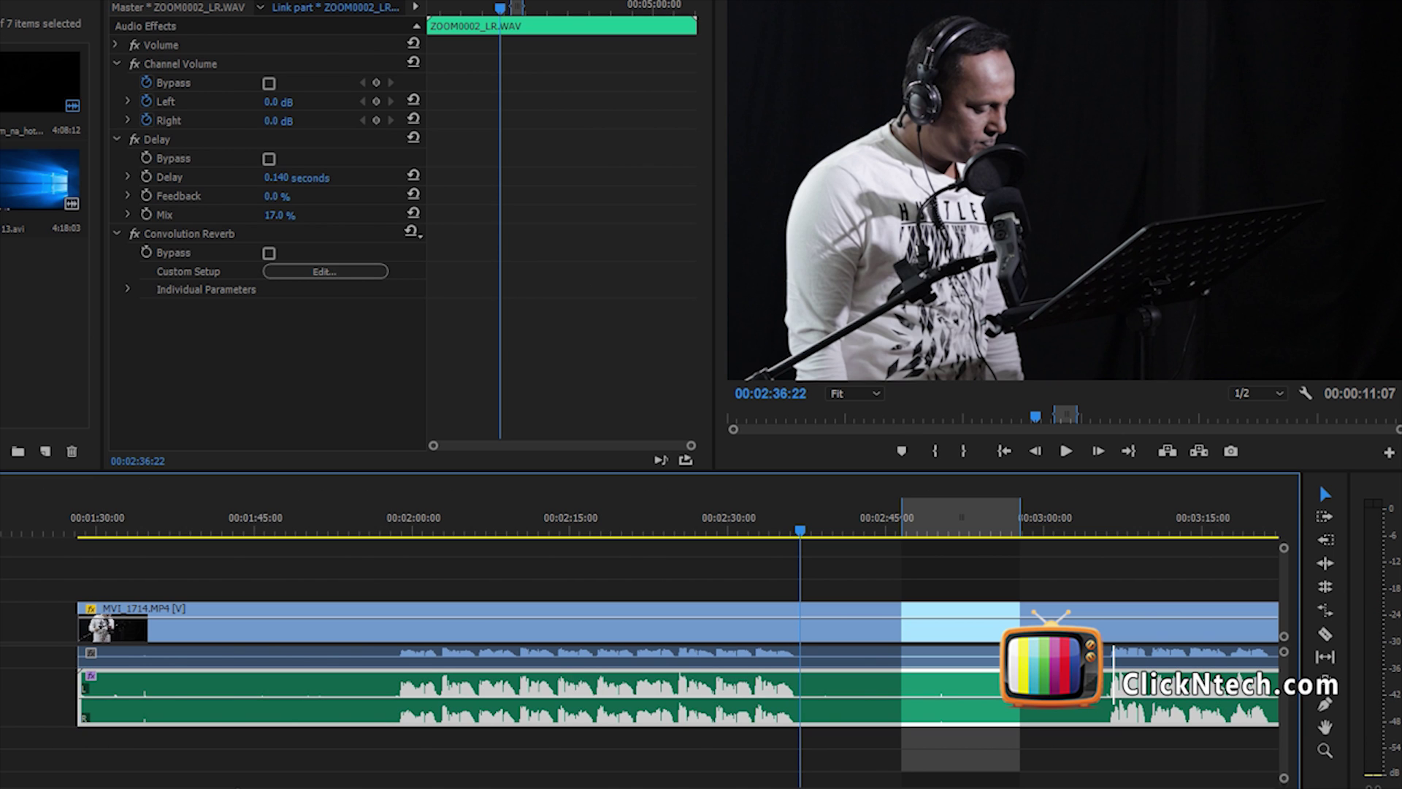
{"action": "left_click_drag", "start_coordinate": [378, 707], "coordinate": [381, 737], "text": "alt"}
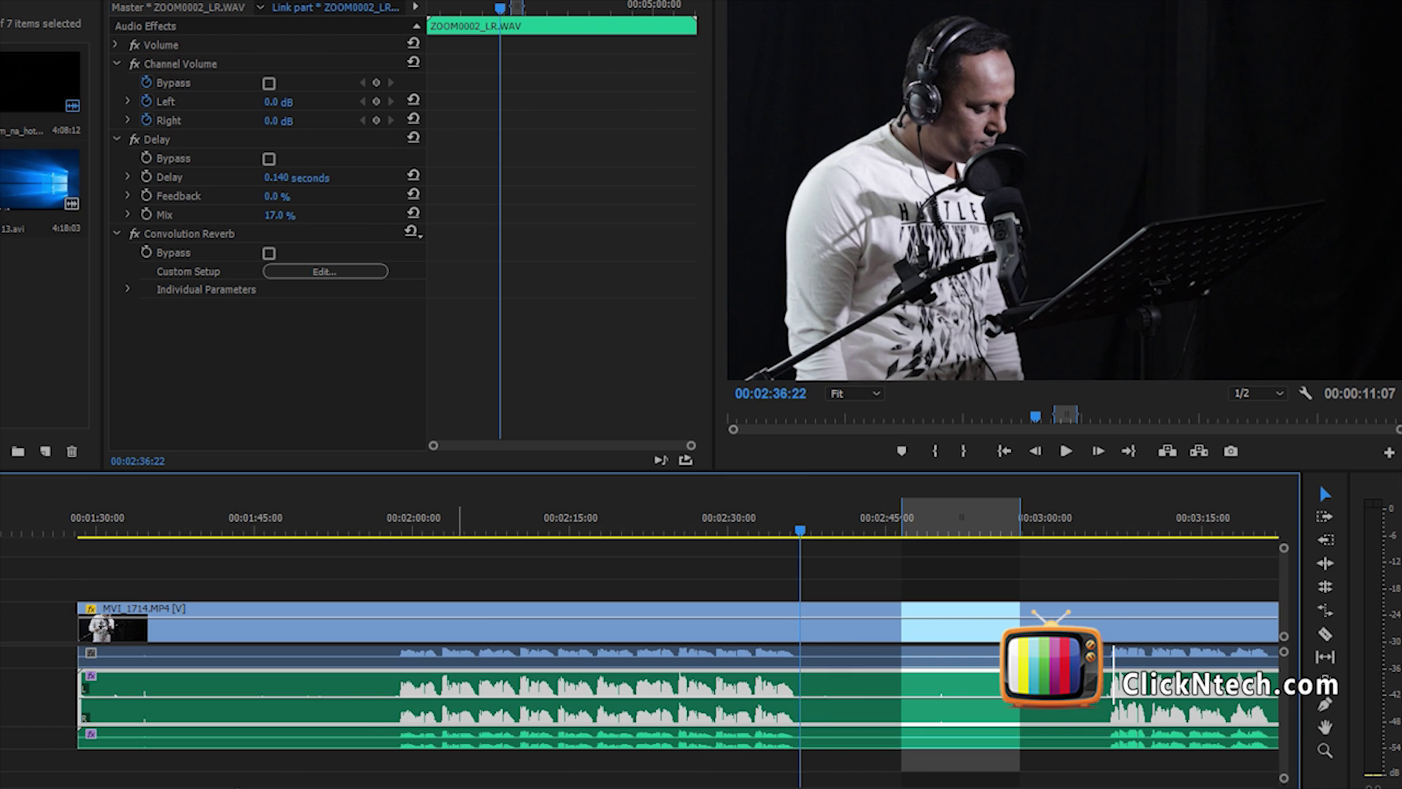
{"action": "left_click", "coordinate": [388, 694]}
{"action": "left_click", "coordinate": [390, 738]}
{"action": "left_click_drag", "start_coordinate": [1, 750], "coordinate": [1, 786]}
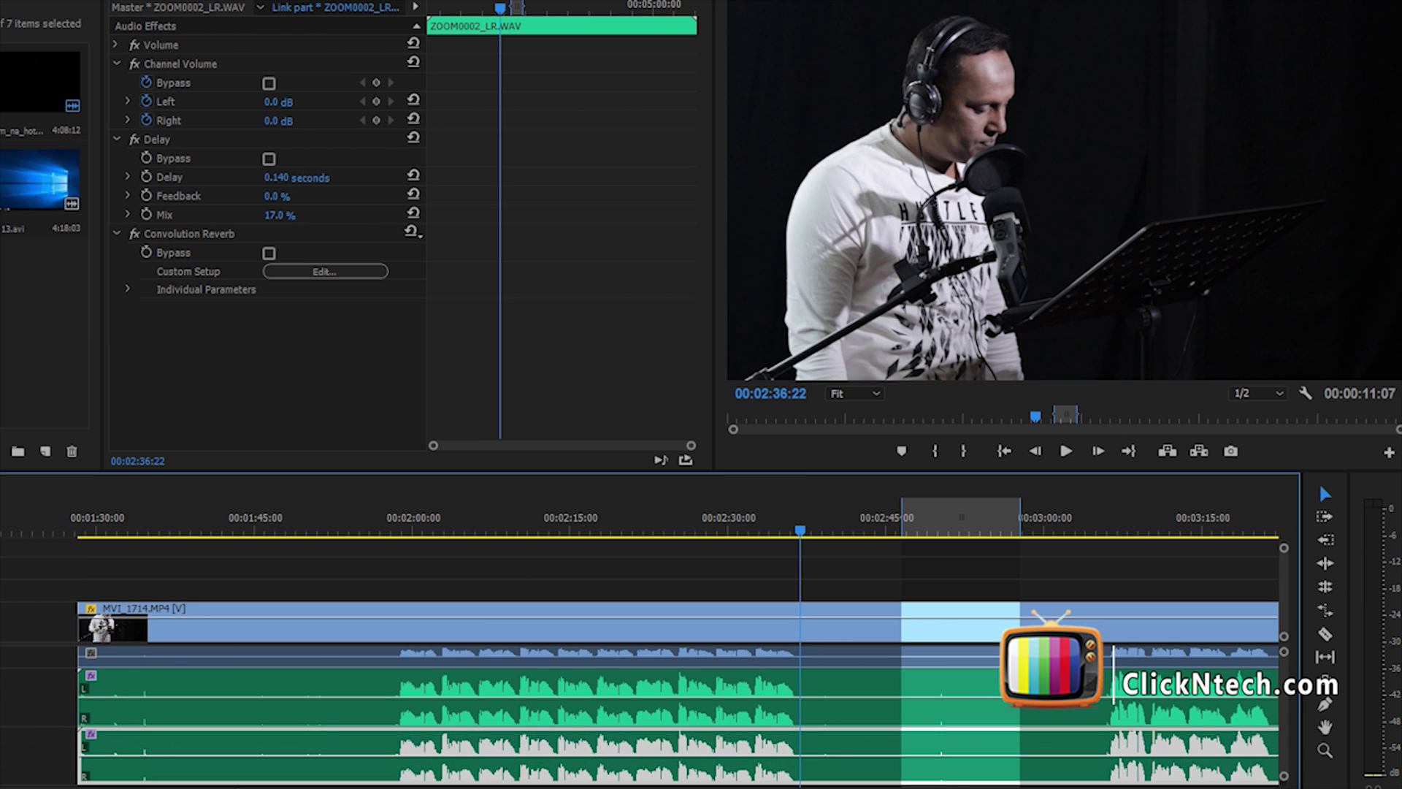
{"action": "scroll", "coordinate": [679, 756], "scroll_direction": "down", "scroll_amount": 2}
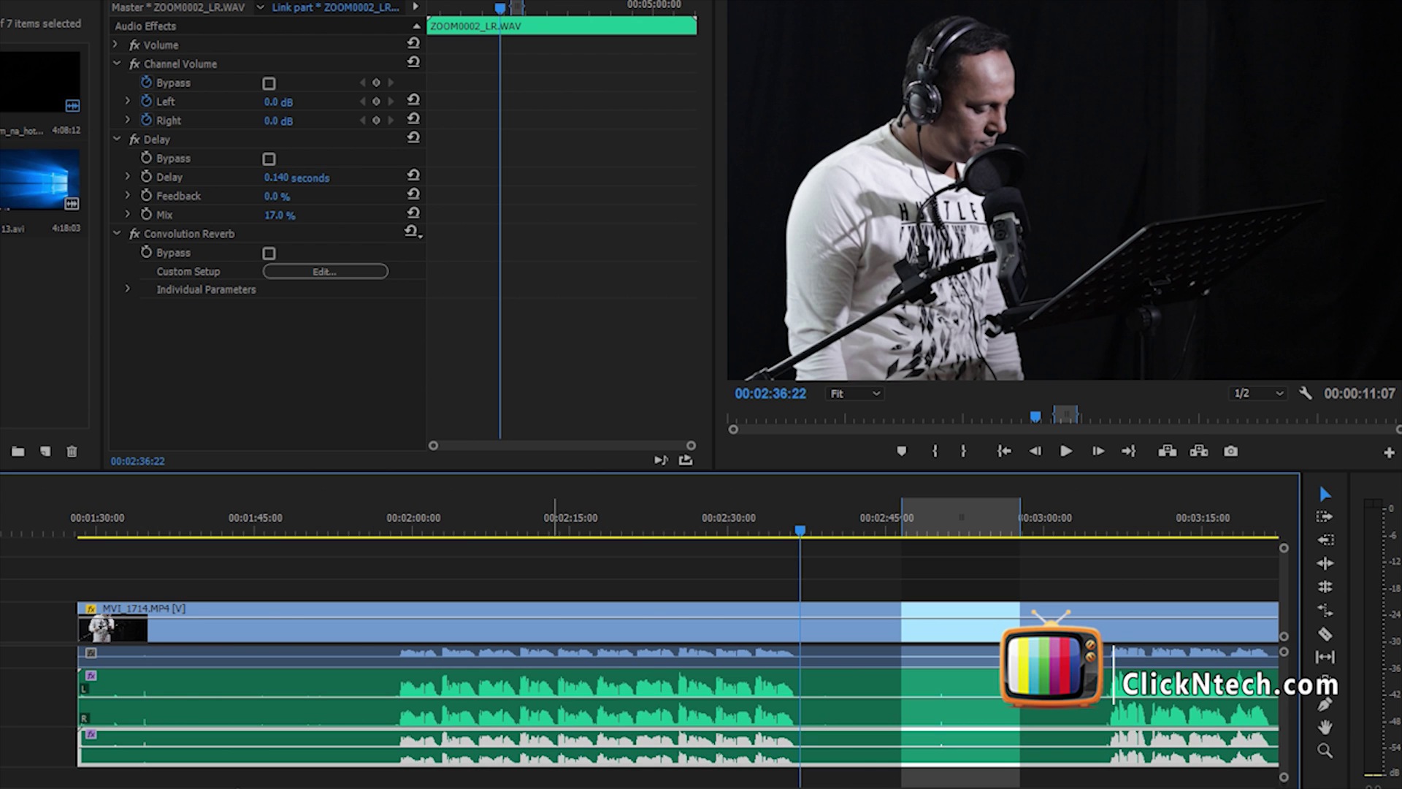
Remove the Convolution Reverb and Delay effects from the duplicated ZOOM0002_LR.WAV clip on Audio 3.
{"action": "left_click", "coordinate": [189, 234]}
{"action": "key", "text": "Delete"}
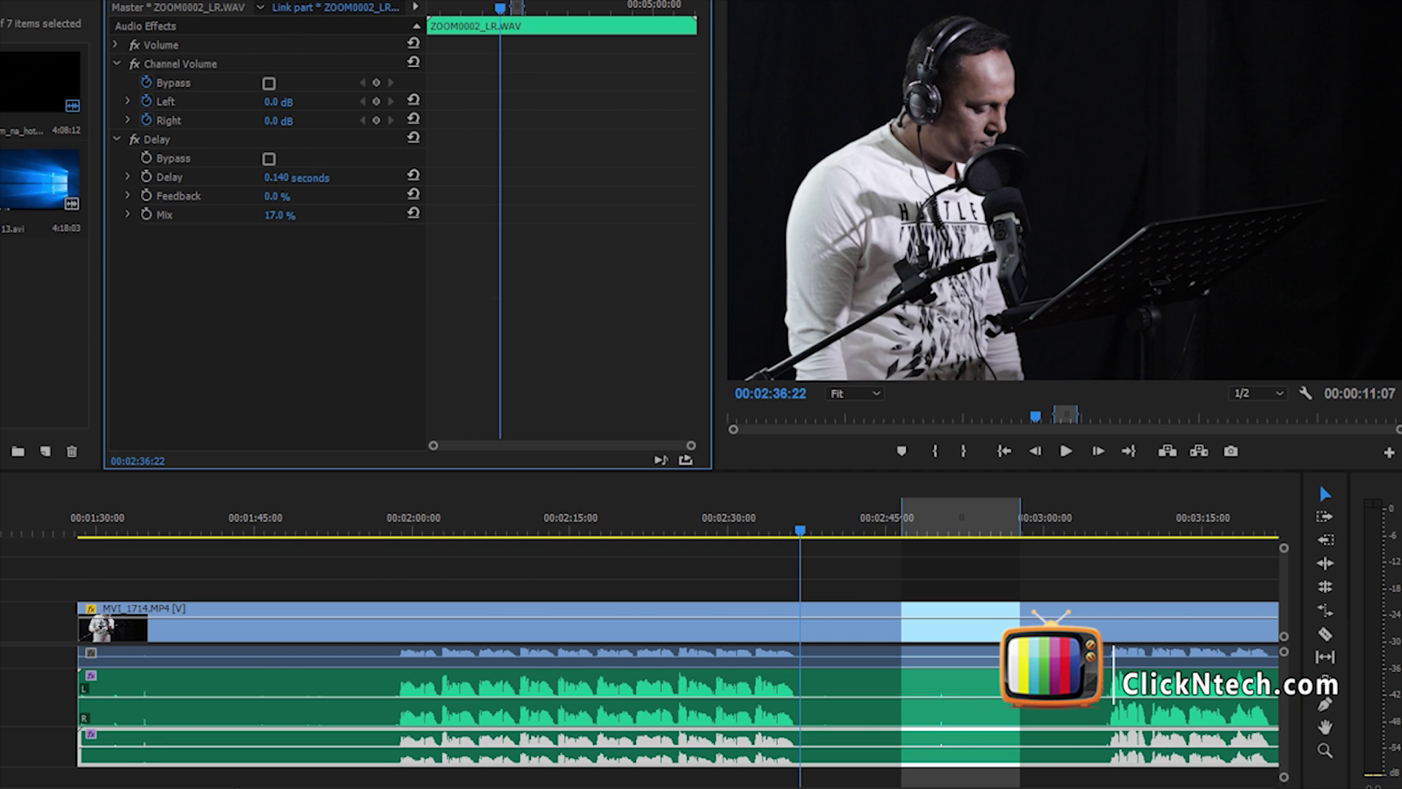
{"action": "left_click", "coordinate": [158, 140]}
{"action": "key", "text": "Delete"}
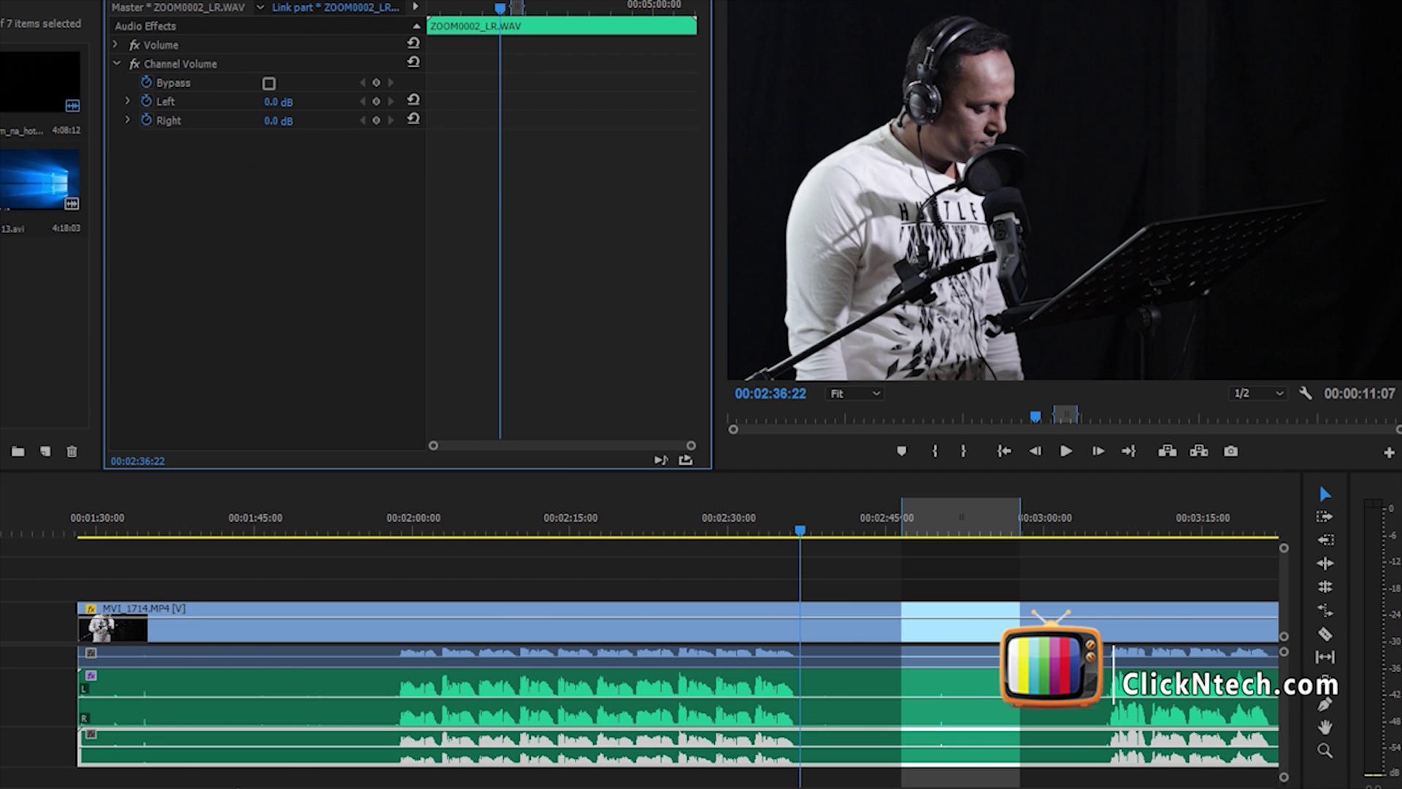
Play the sequence from 00:02:00:04 to hear the dry and effected vocal layers together, stopping at 00:02:21:04.
{"action": "left_click", "coordinate": [387, 573]}
{"action": "left_click", "coordinate": [414, 522]}
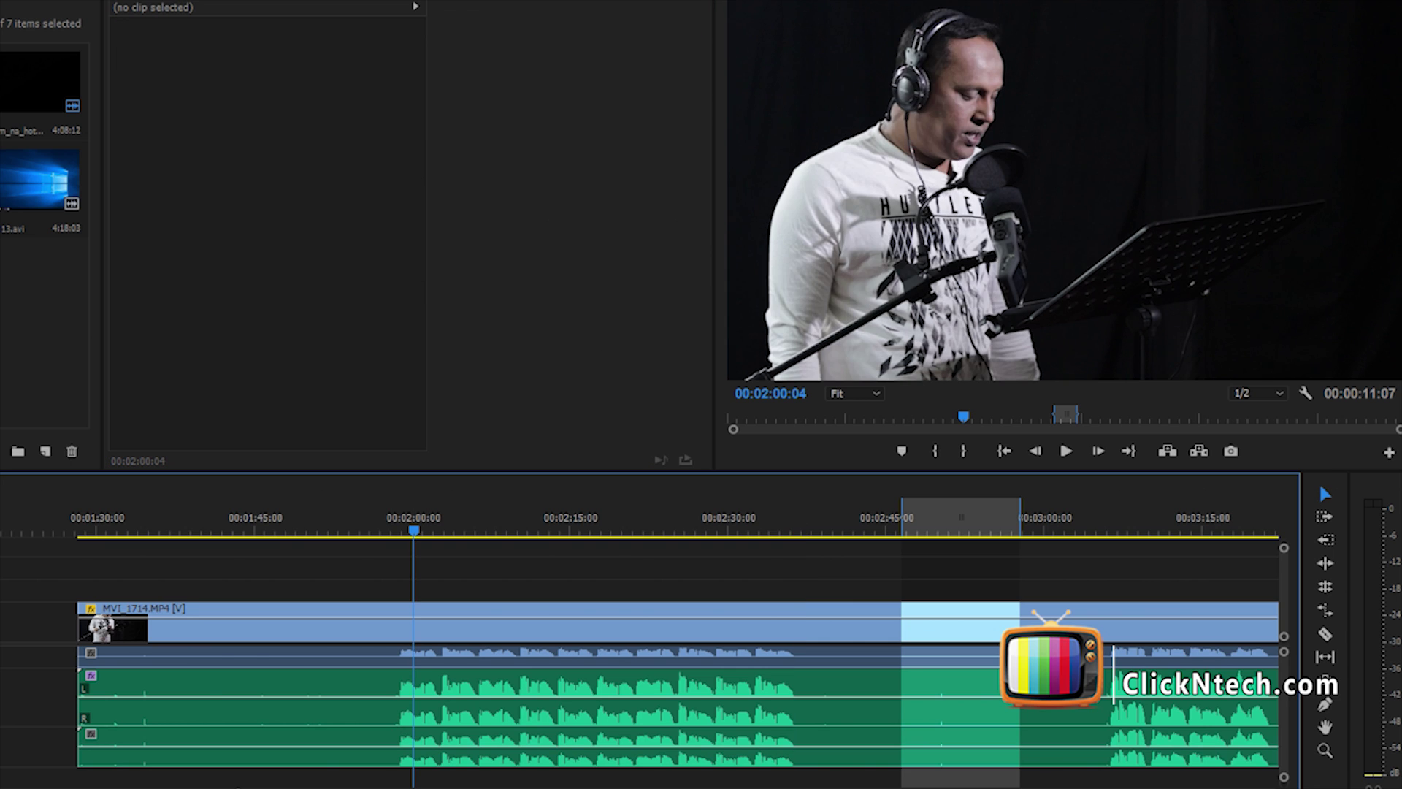
{"action": "key", "text": "space"}
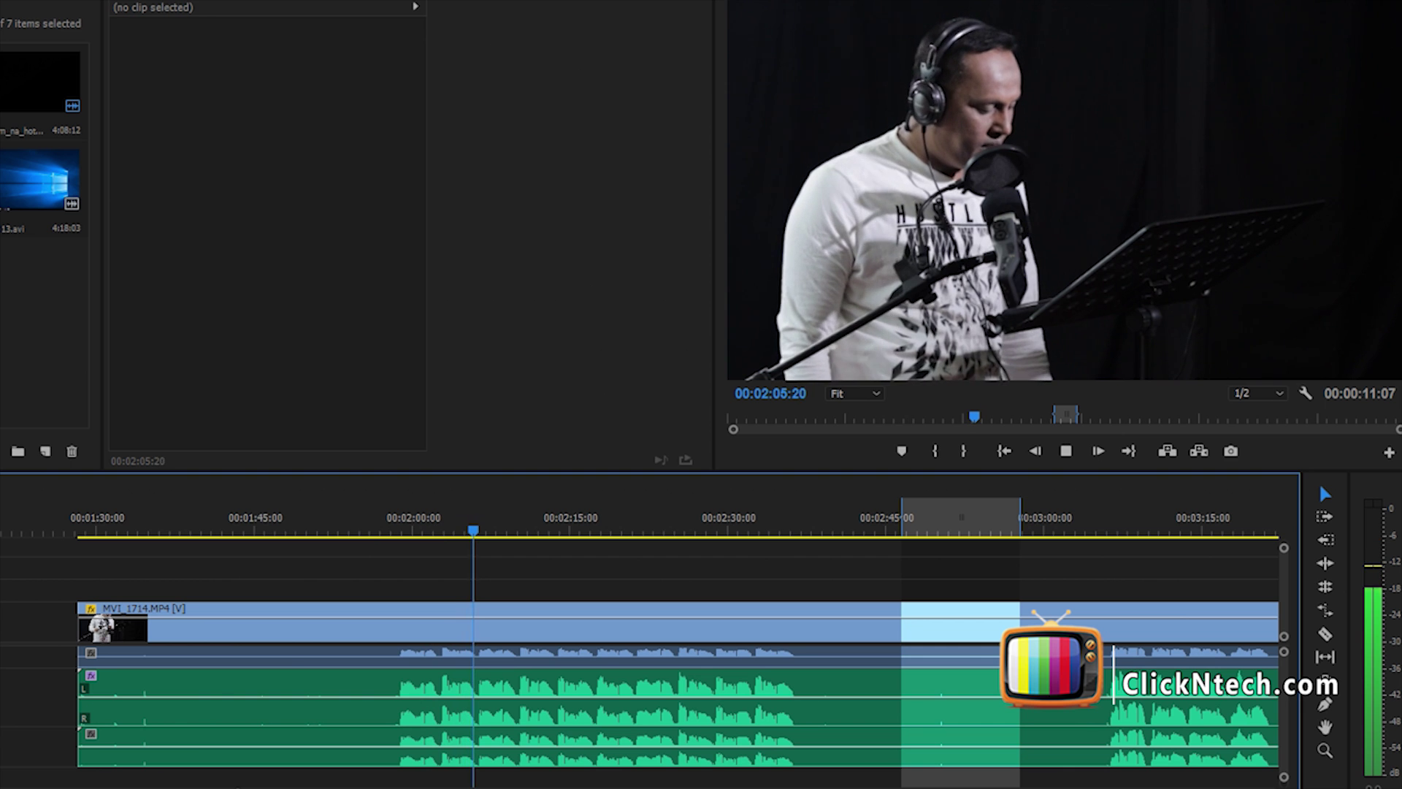
{"action": "key", "text": "space"}
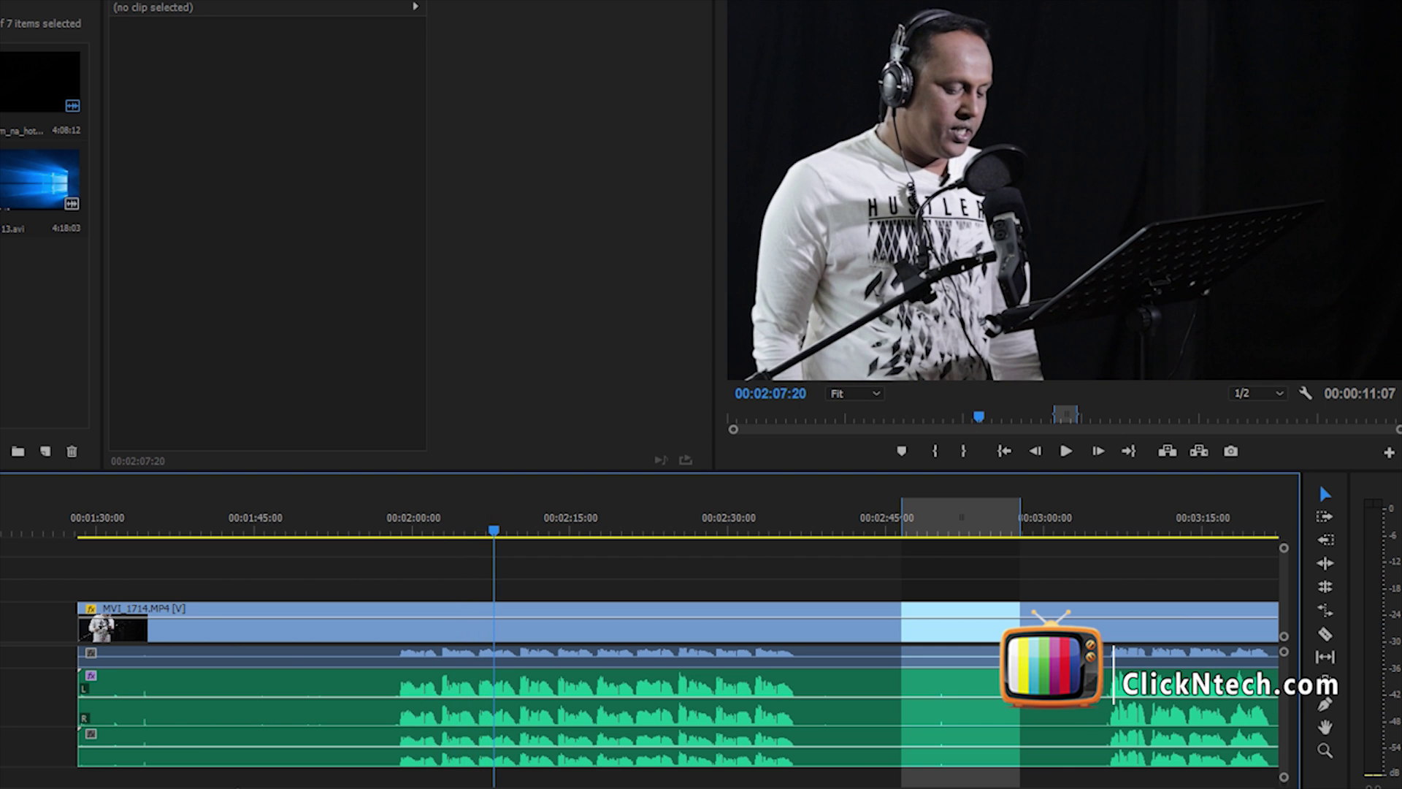
{"action": "key", "text": "space"}
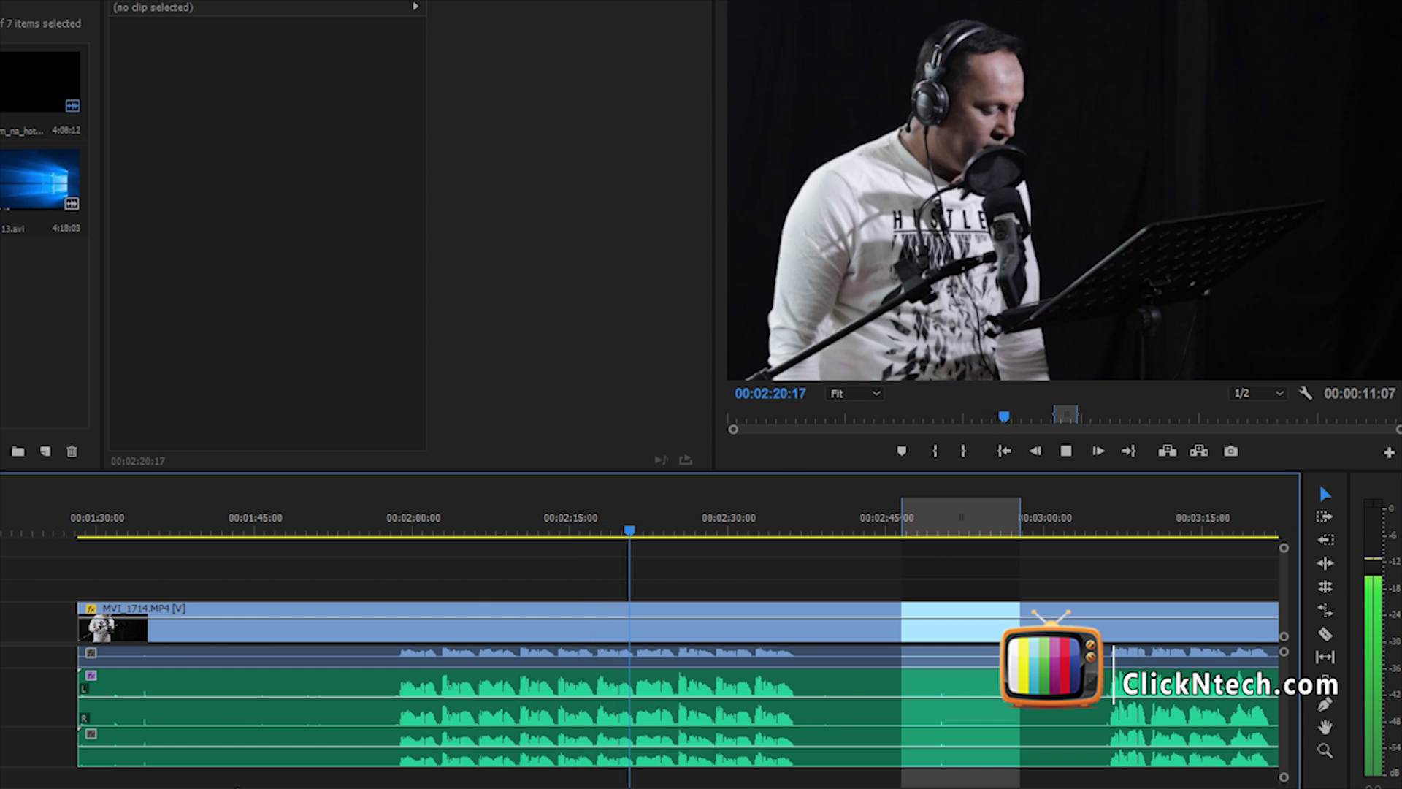
{"action": "key", "text": "space"}
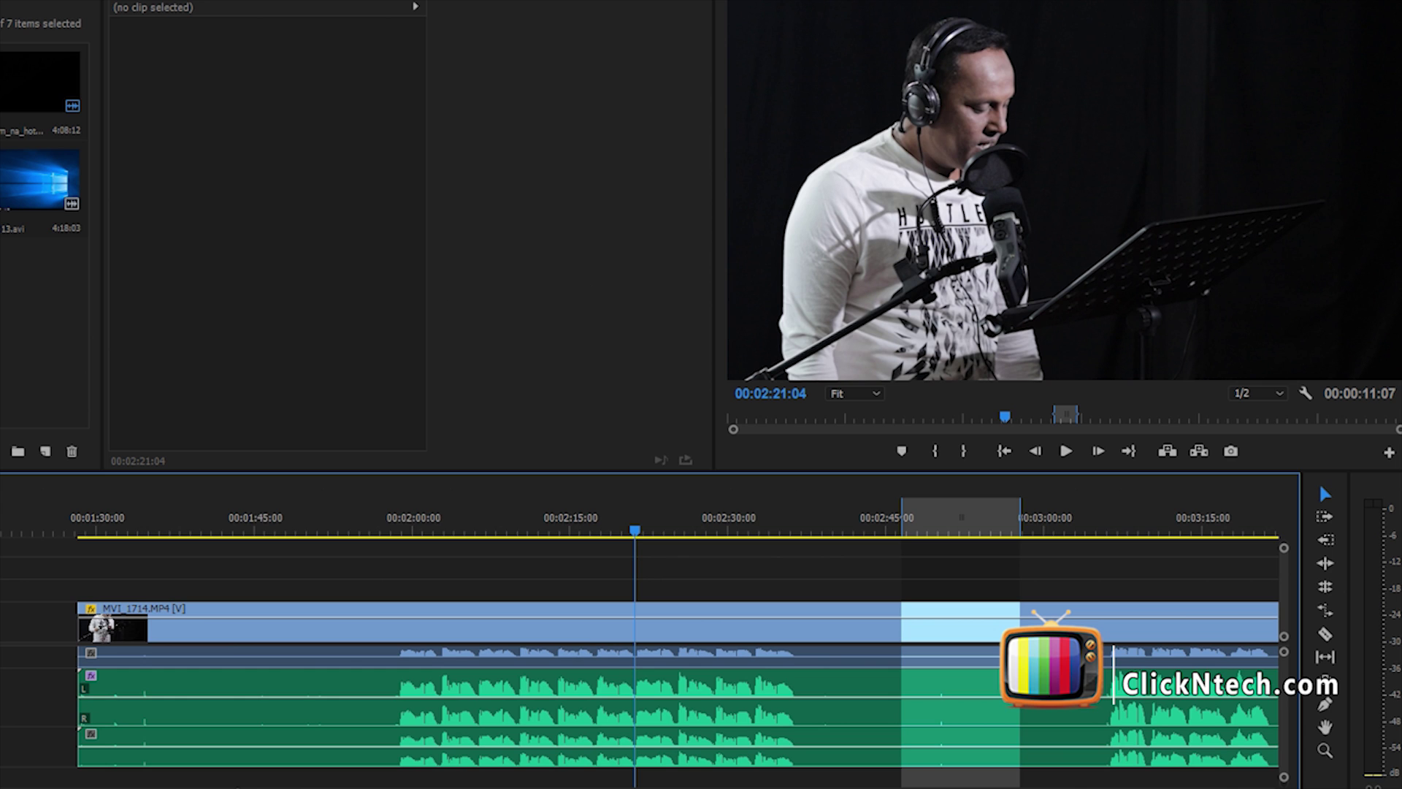
Apply the Parametric Equalizer audio effect to the ZOOM0002_LR.WAV clip on Audio 2.
{"action": "left_click", "coordinate": [174, 700]}
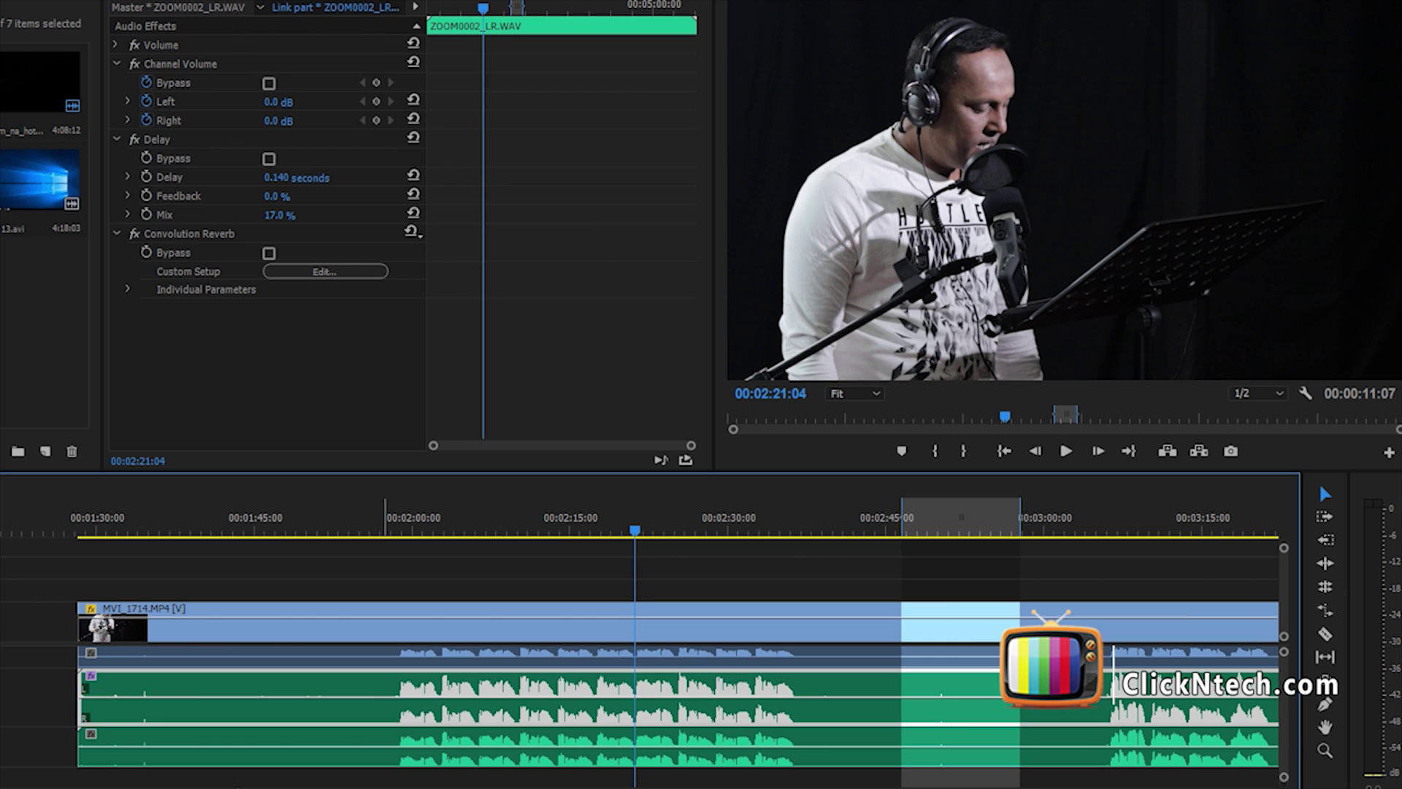
{"action": "key", "text": "shift+7"}
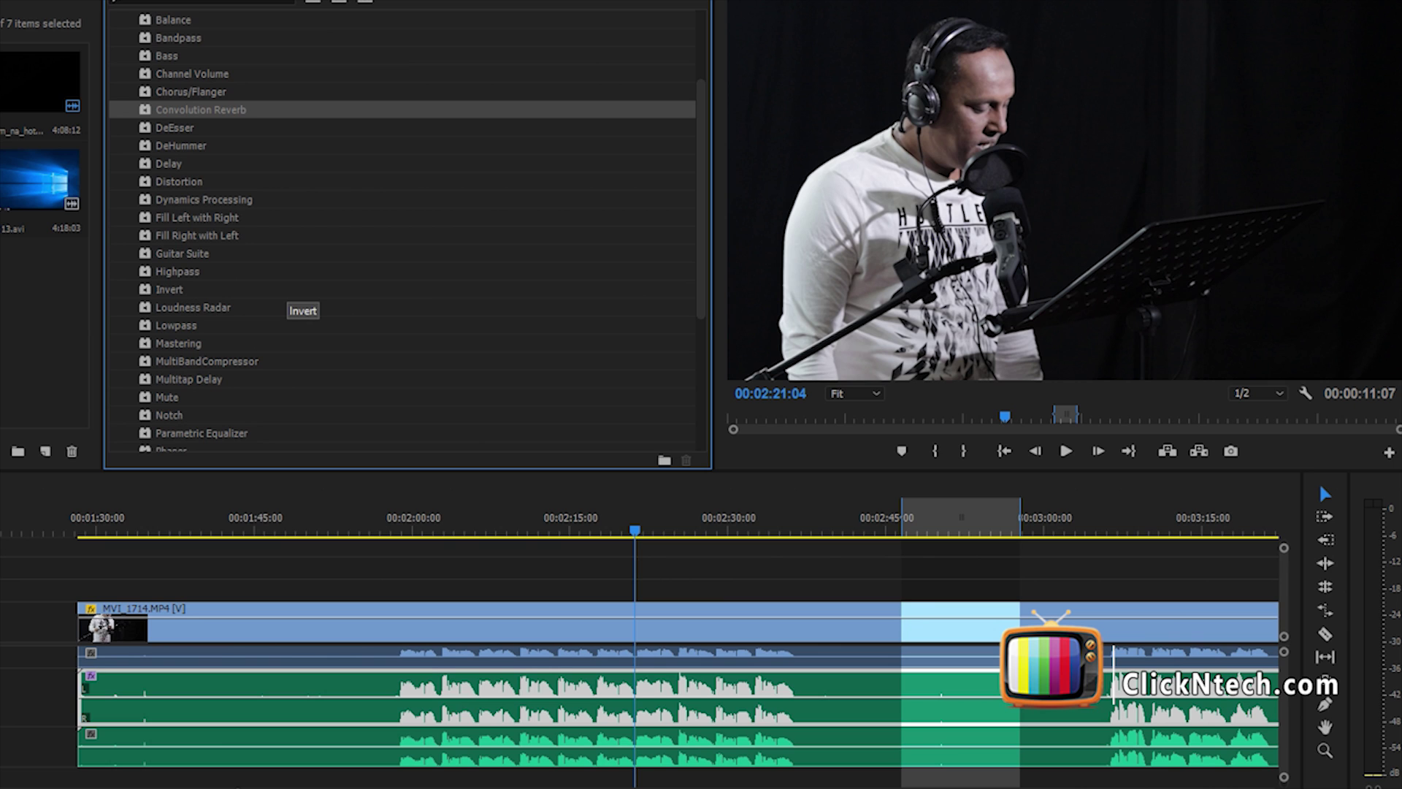
{"action": "scroll", "coordinate": [401, 234], "scroll_direction": "down", "scroll_amount": 2}
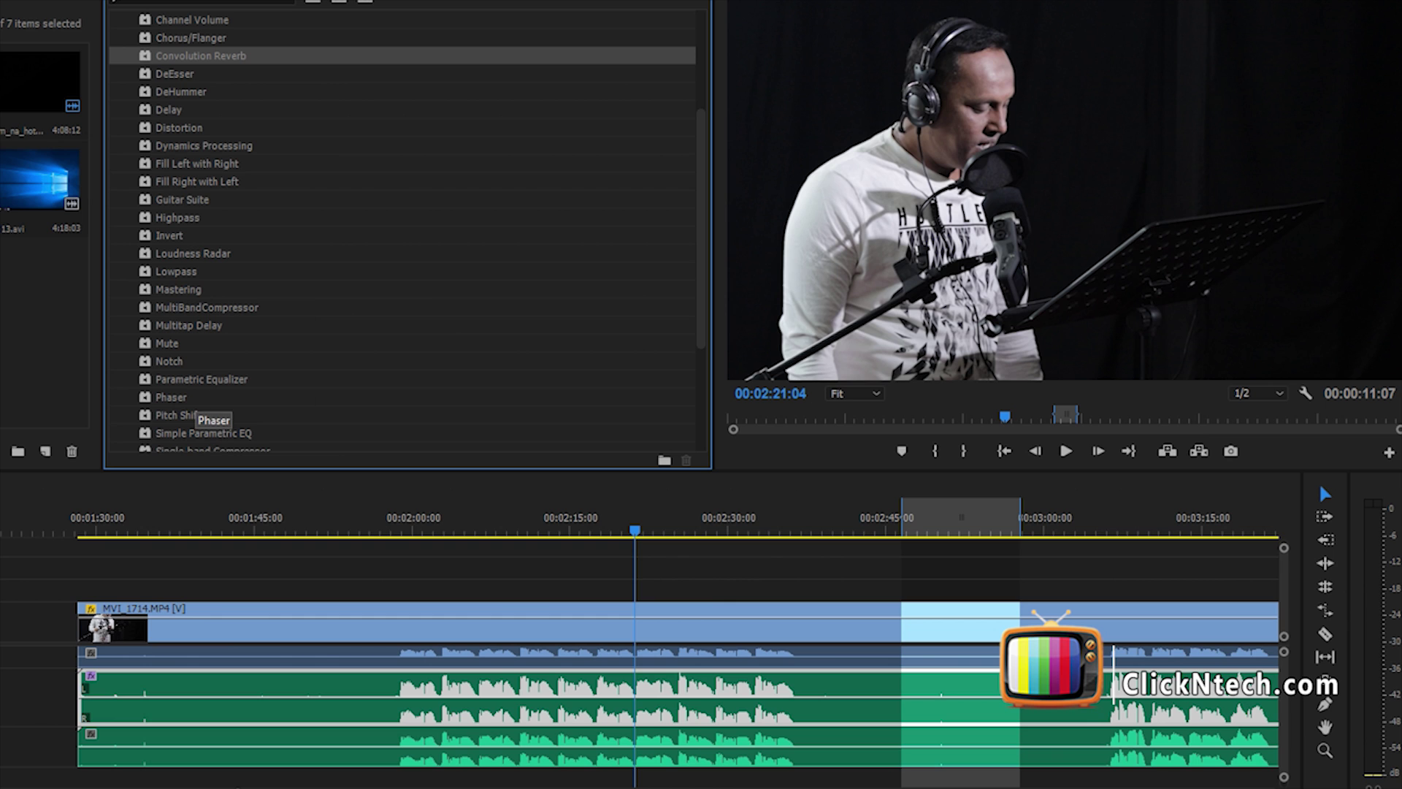
{"action": "left_click_drag", "start_coordinate": [167, 381], "coordinate": [672, 694]}
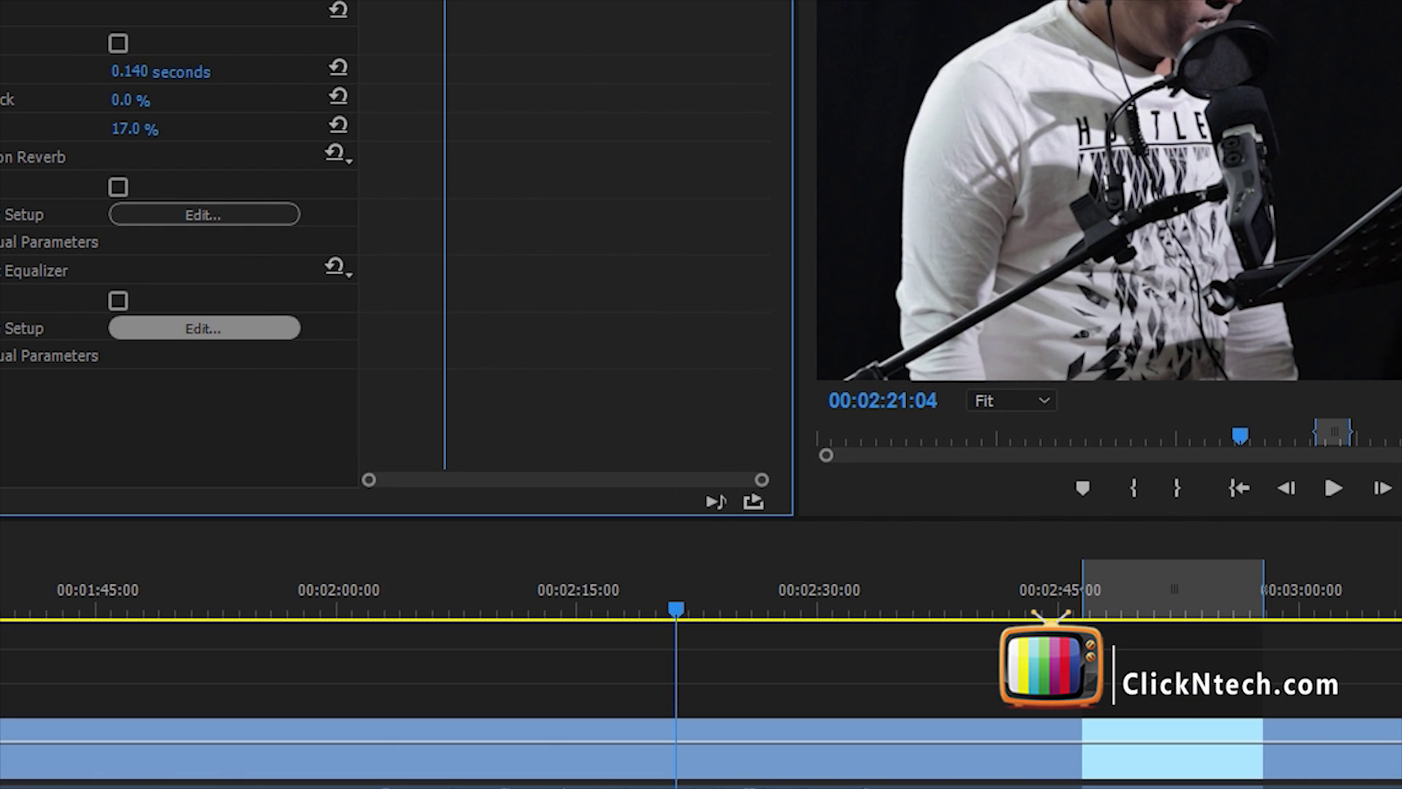
Load the Vocal Enhancer preset in the Parametric Equalizer of the ZOOM0002_LR.WAV clip on Audio 2.
{"action": "left_click", "coordinate": [325, 346]}
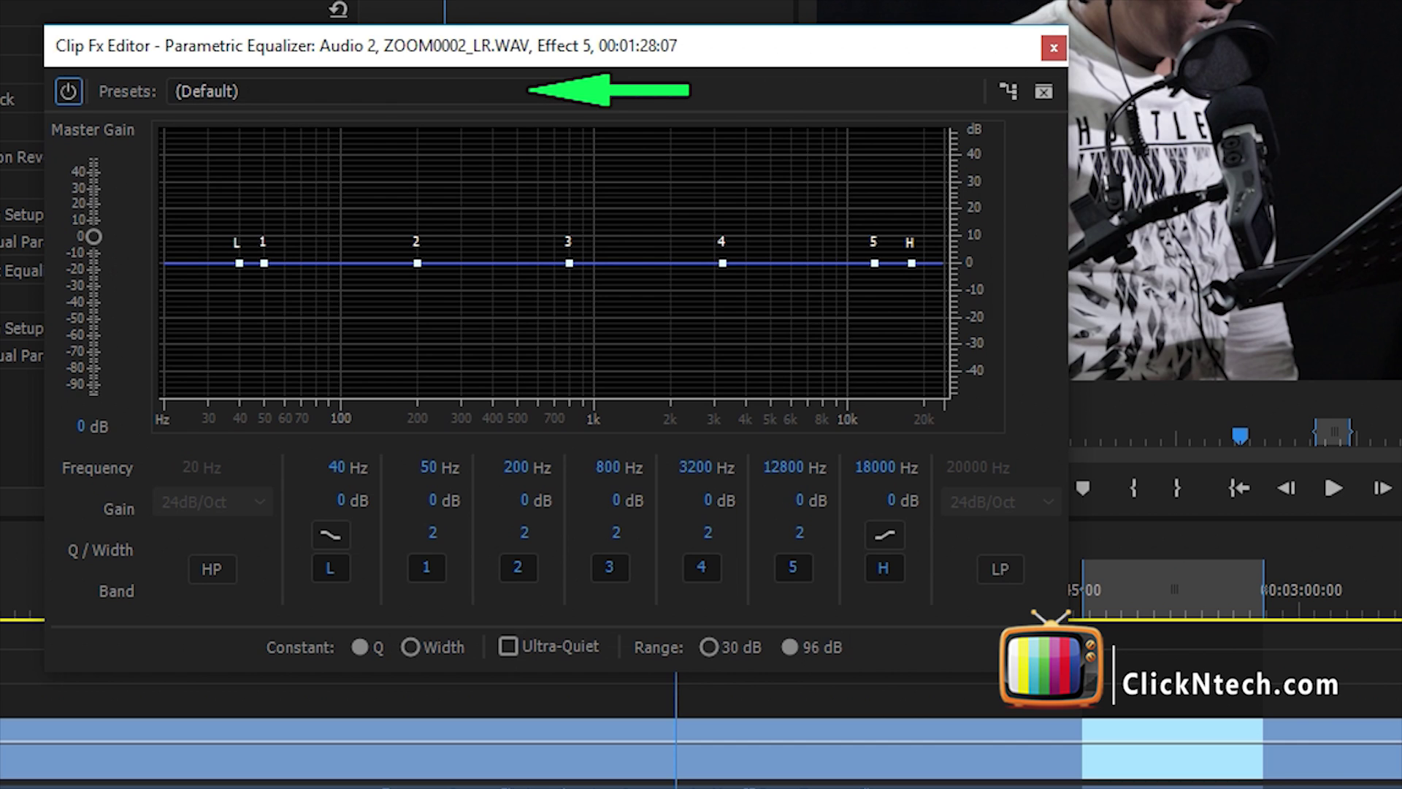
{"action": "left_click", "coordinate": [351, 91]}
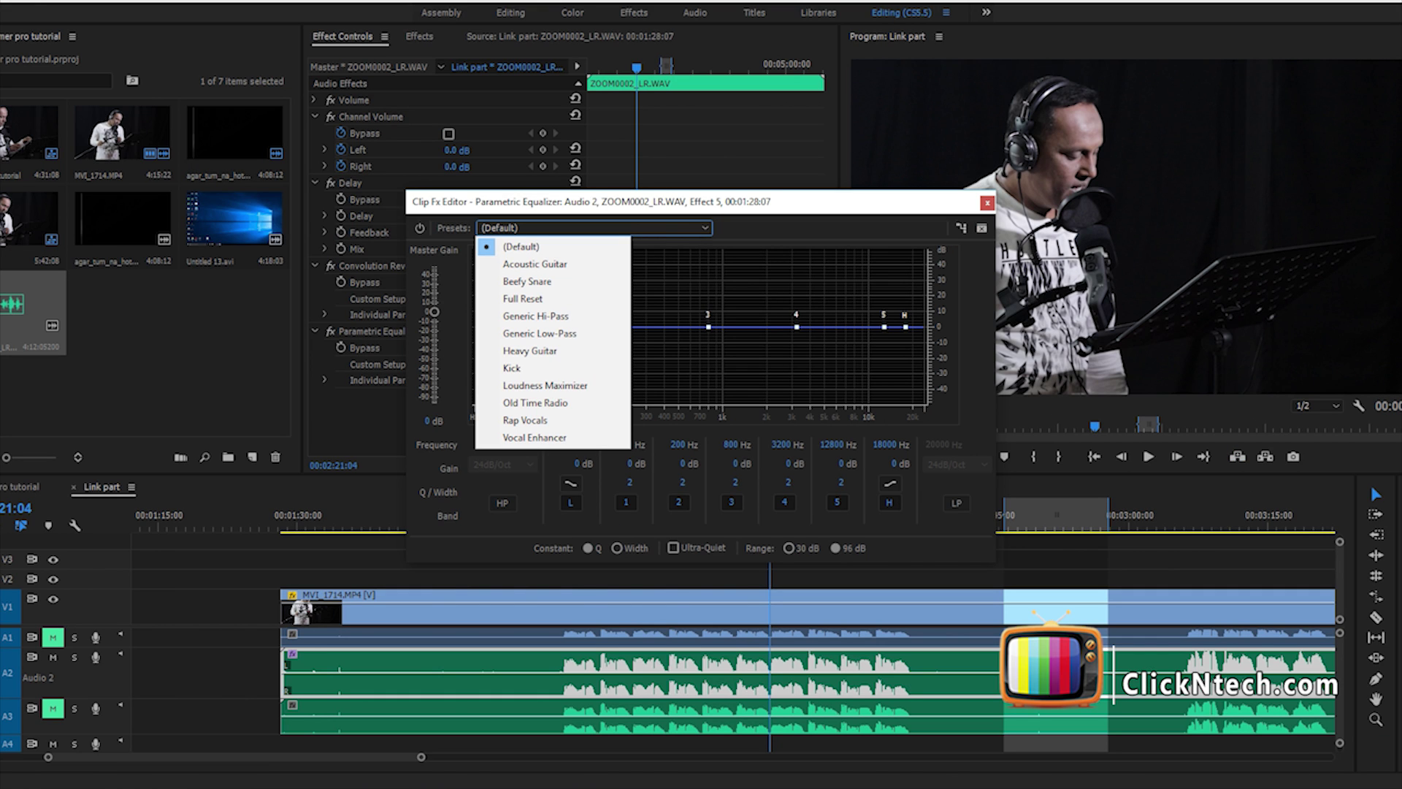
{"action": "left_click", "coordinate": [535, 438]}
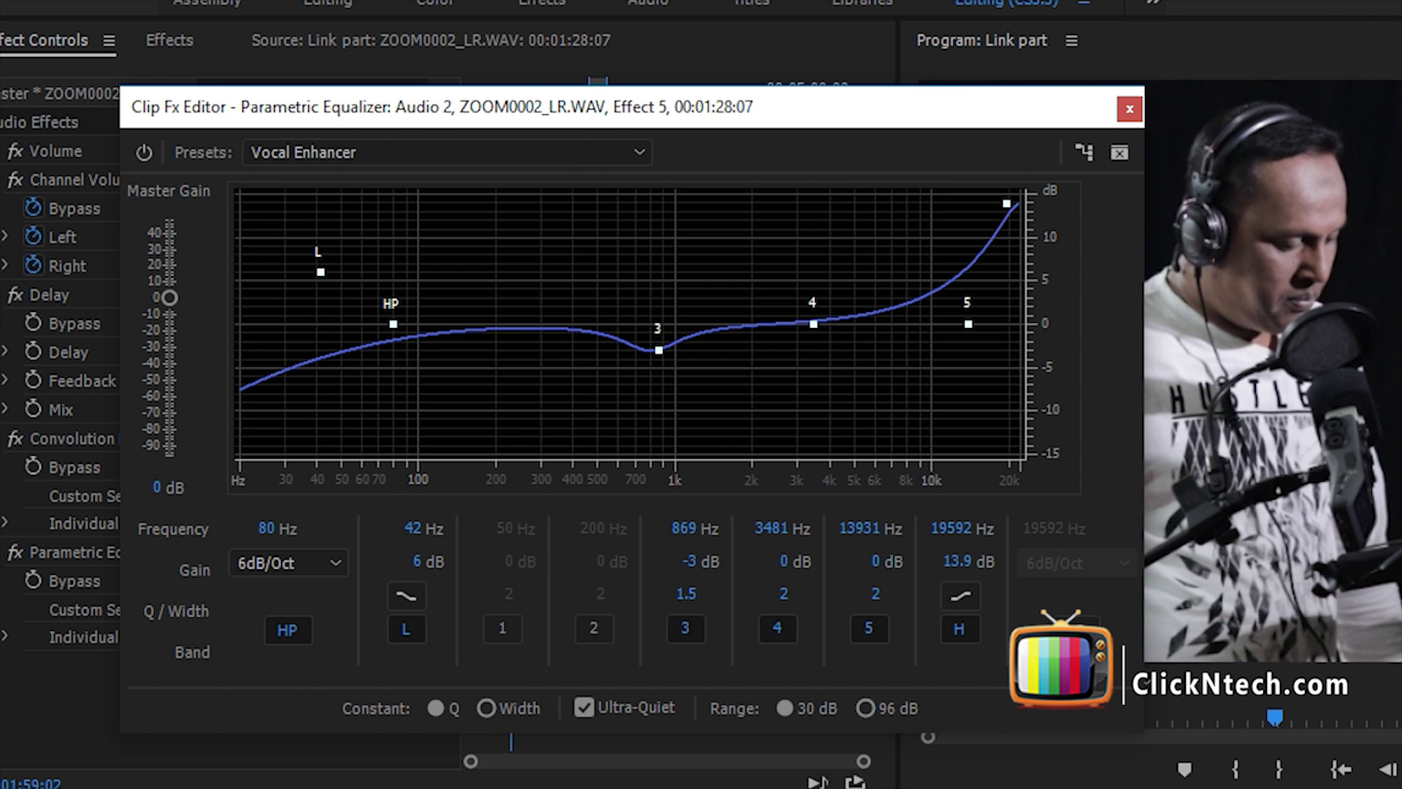
Shape the equalizer curve with band 4 at 4248 Hz/8.7 dB, band 5 at 11495 Hz/9.5 dB and band 3 at 742 Hz/-6 dB, closing the editor.
{"action": "left_click_drag", "start_coordinate": [813, 323], "coordinate": [837, 249]}
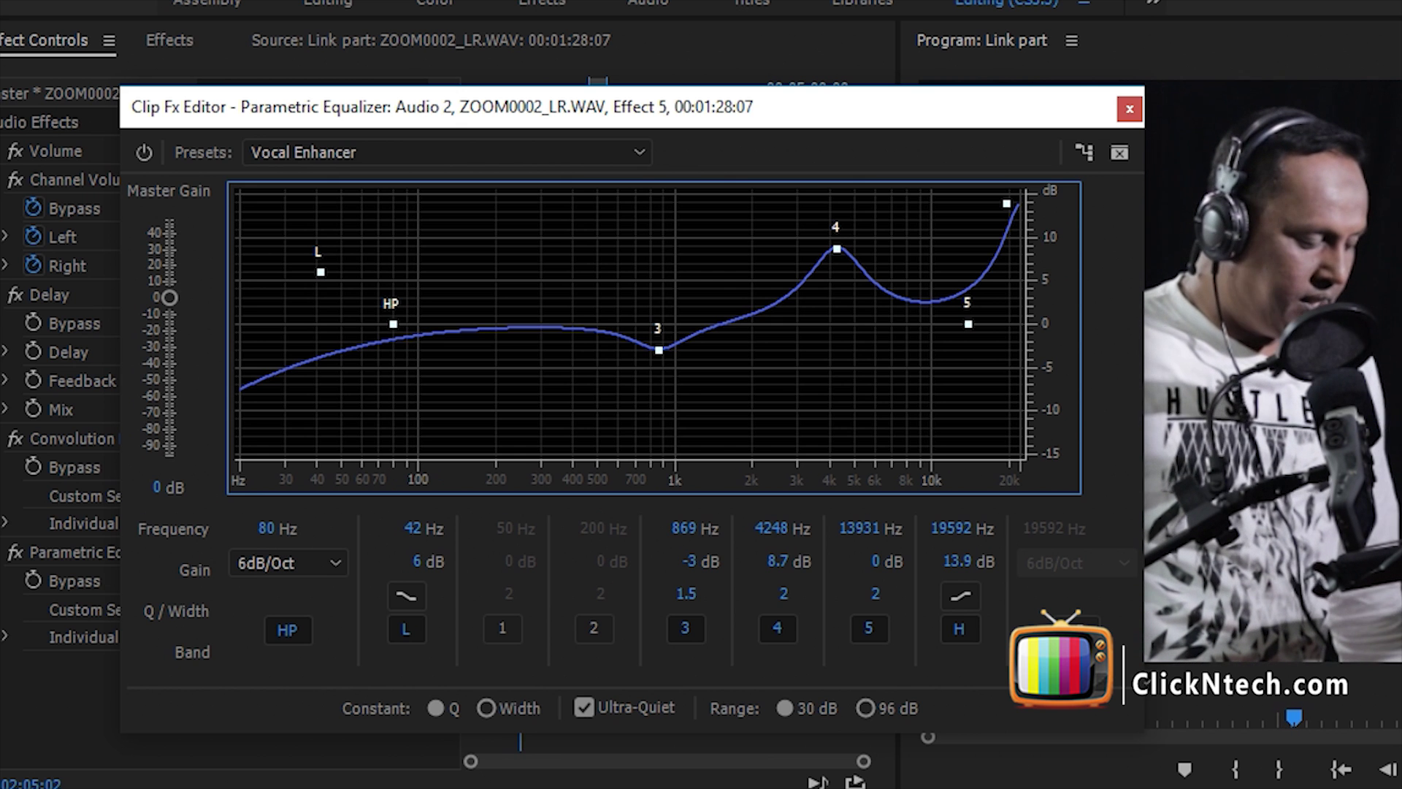
{"action": "left_click_drag", "start_coordinate": [969, 324], "coordinate": [947, 242]}
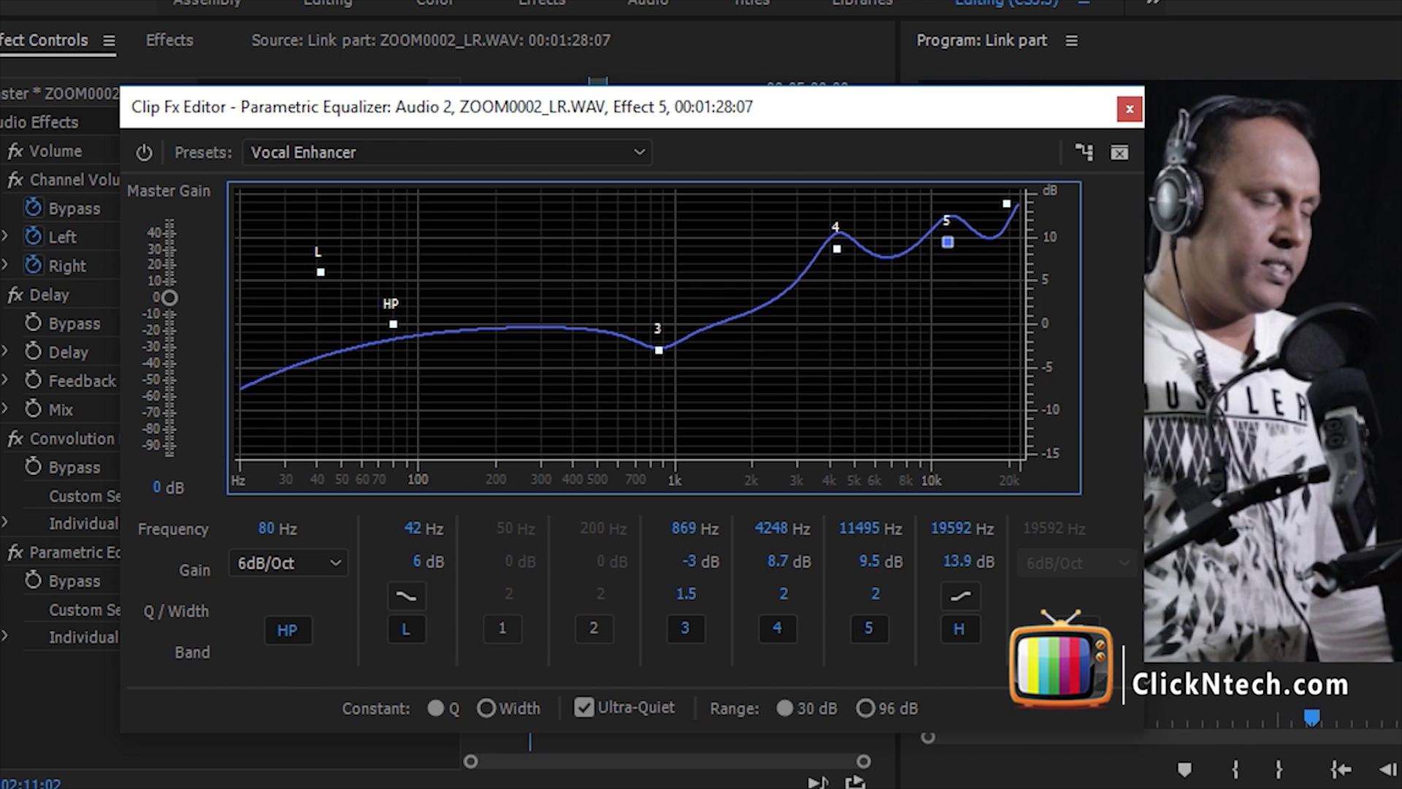
{"action": "left_click_drag", "start_coordinate": [659, 350], "coordinate": [642, 376]}
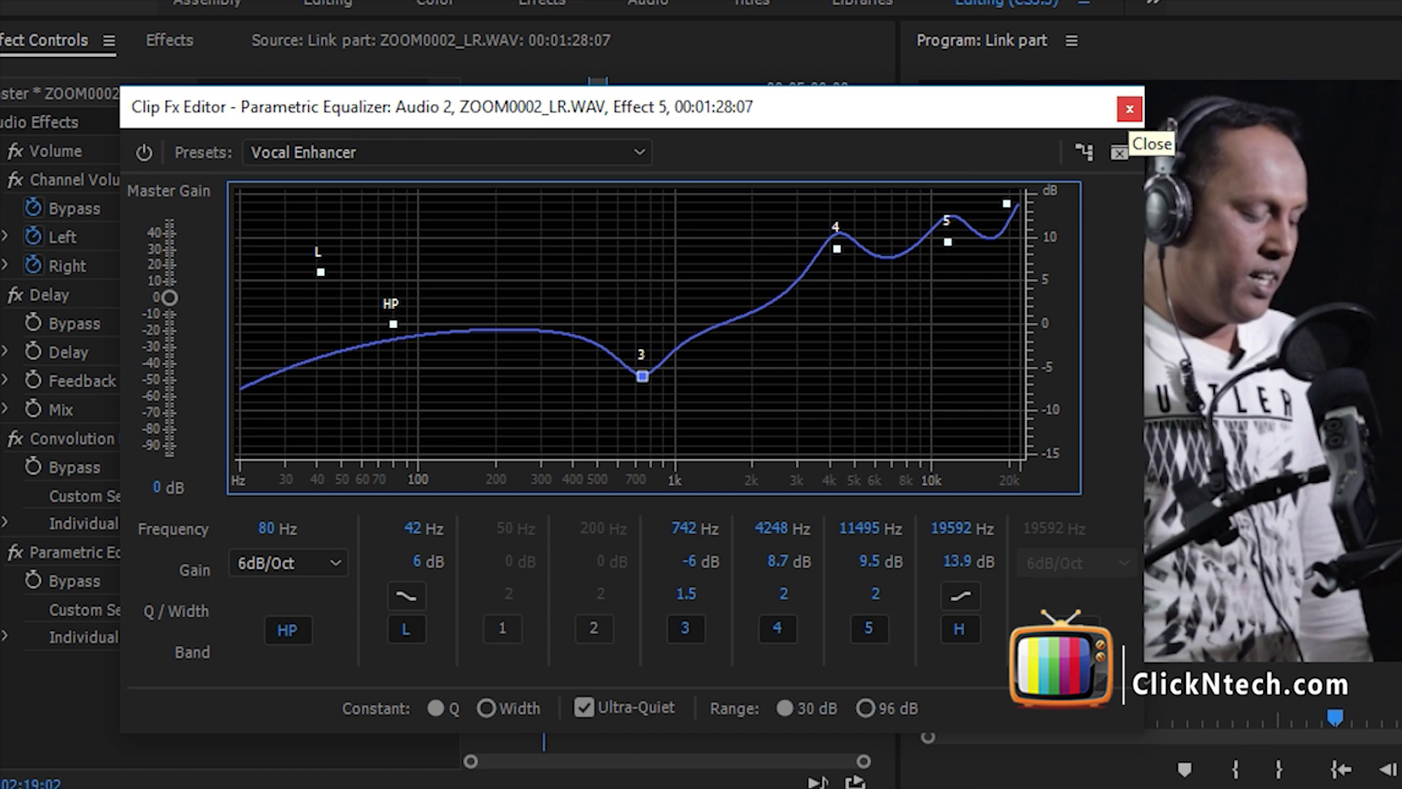
{"action": "left_click", "coordinate": [1129, 109]}
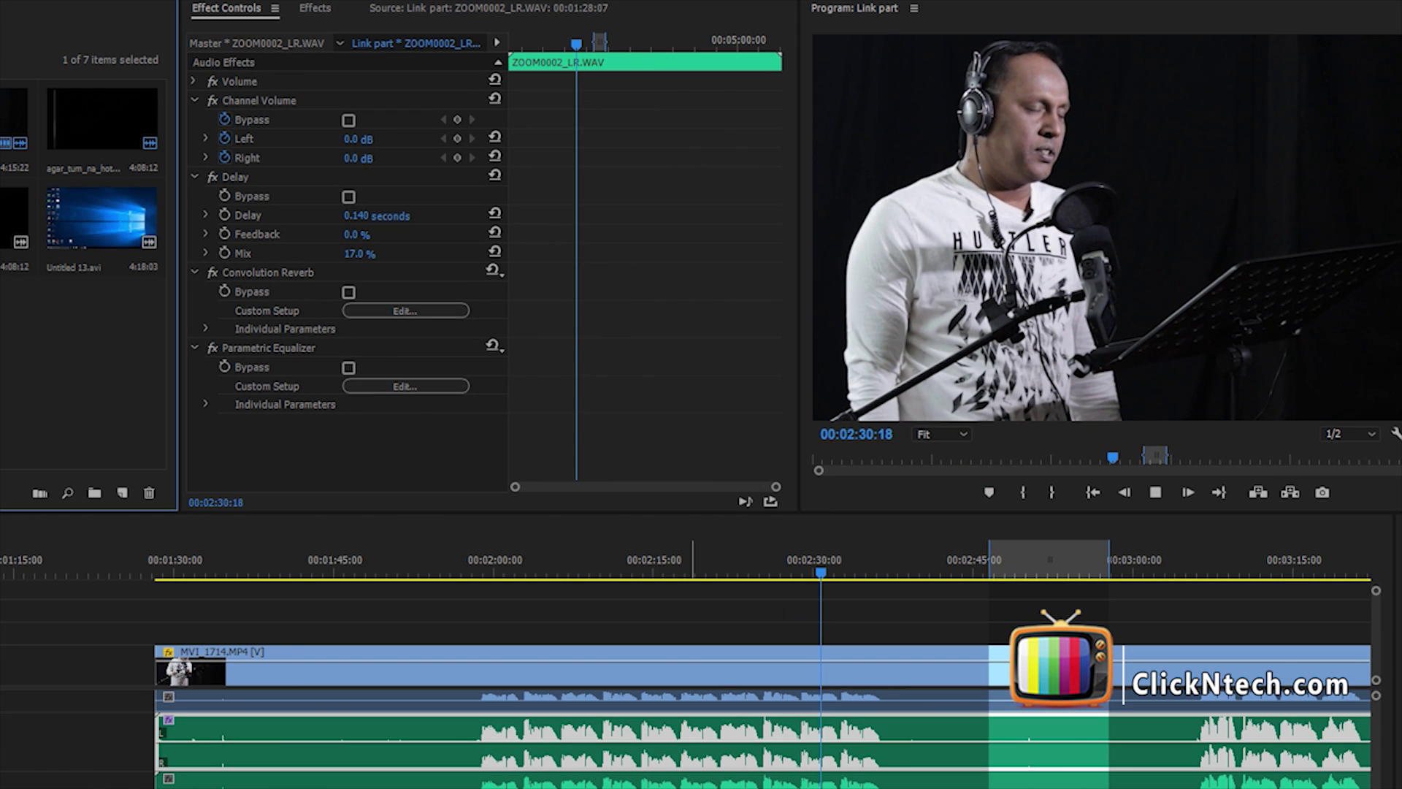
Replay the vocal from about 00:02:00:00 and toggle the Delay effect on the Audio 2 clip to compare the sound.
{"action": "left_click", "coordinate": [488, 564]}
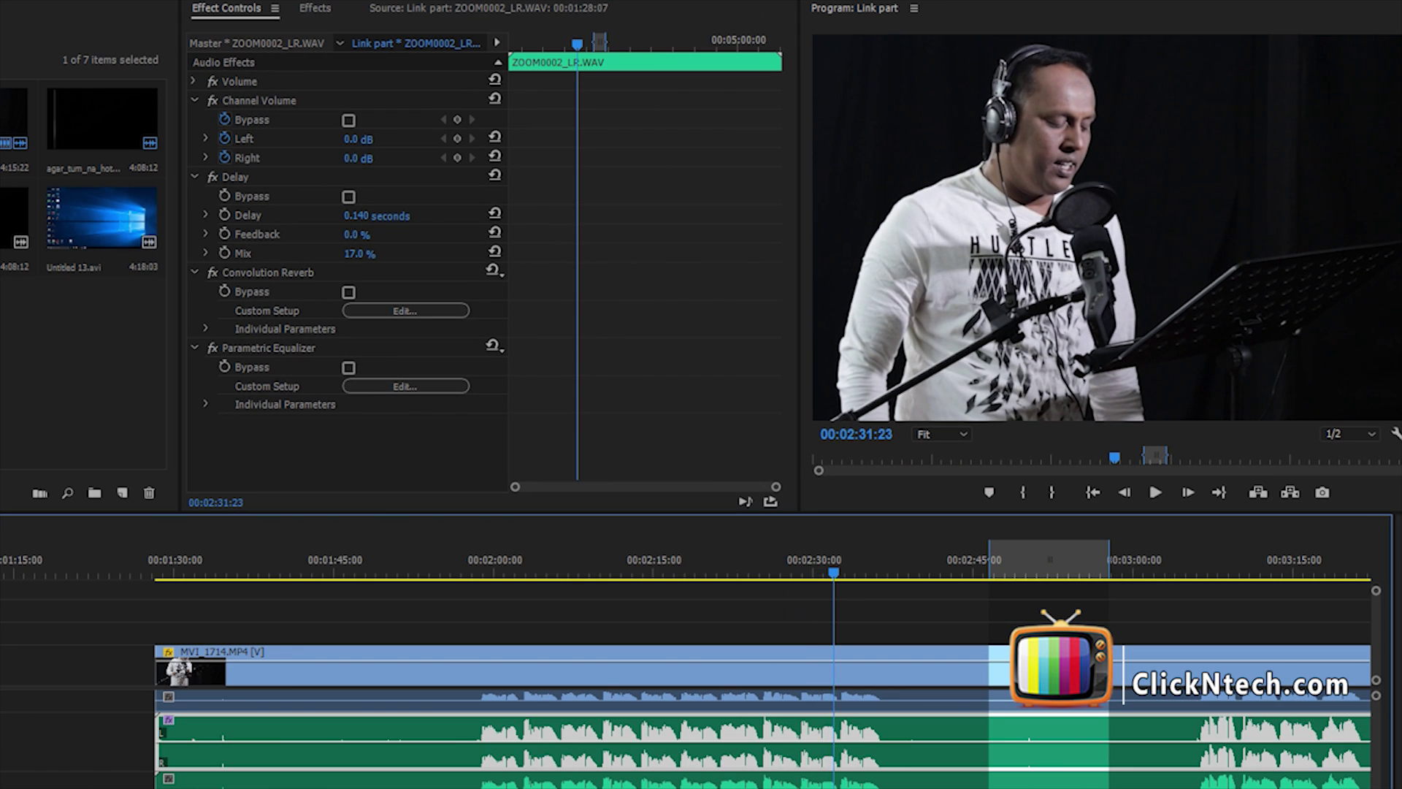
{"action": "key", "text": "space"}
{"action": "key", "text": "space"}
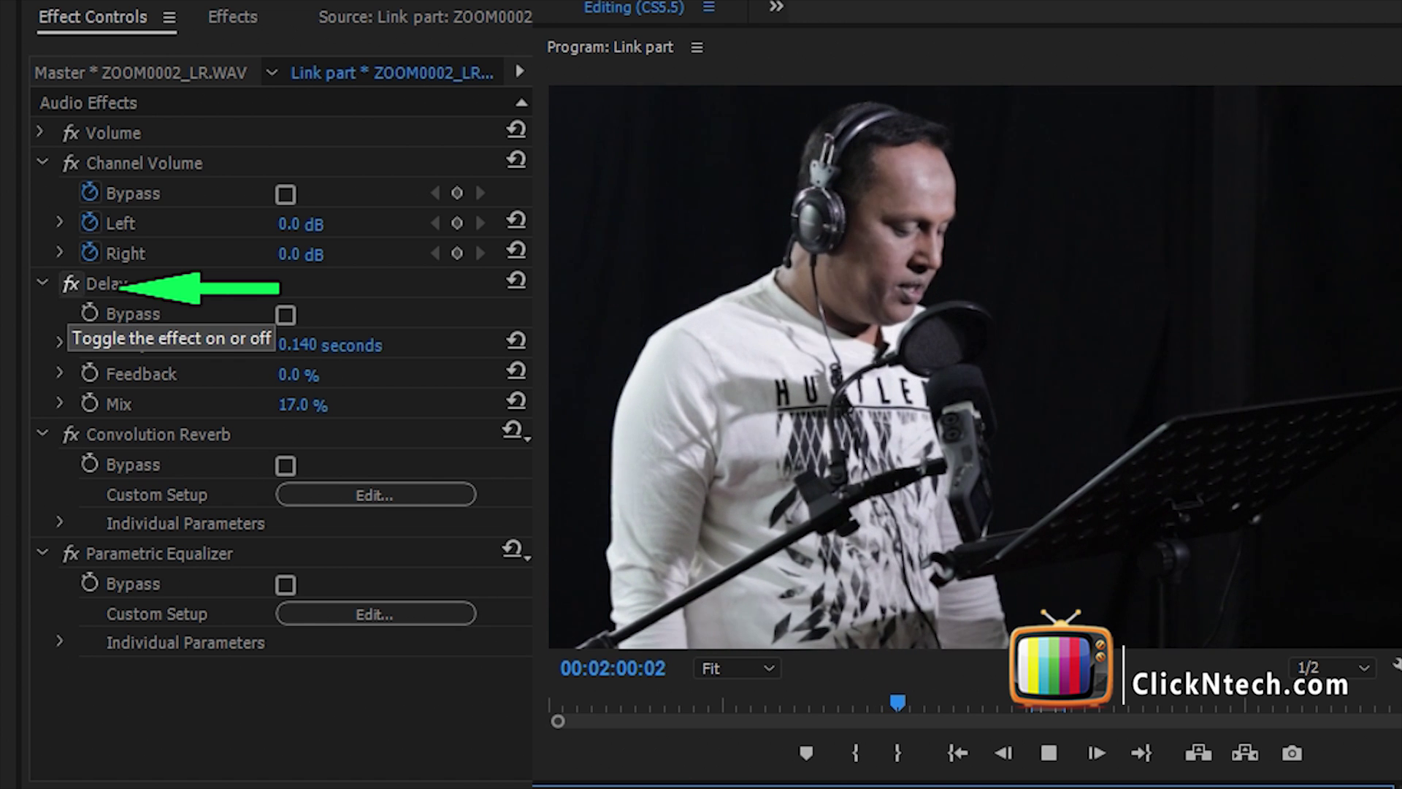
{"action": "left_click", "coordinate": [71, 285]}
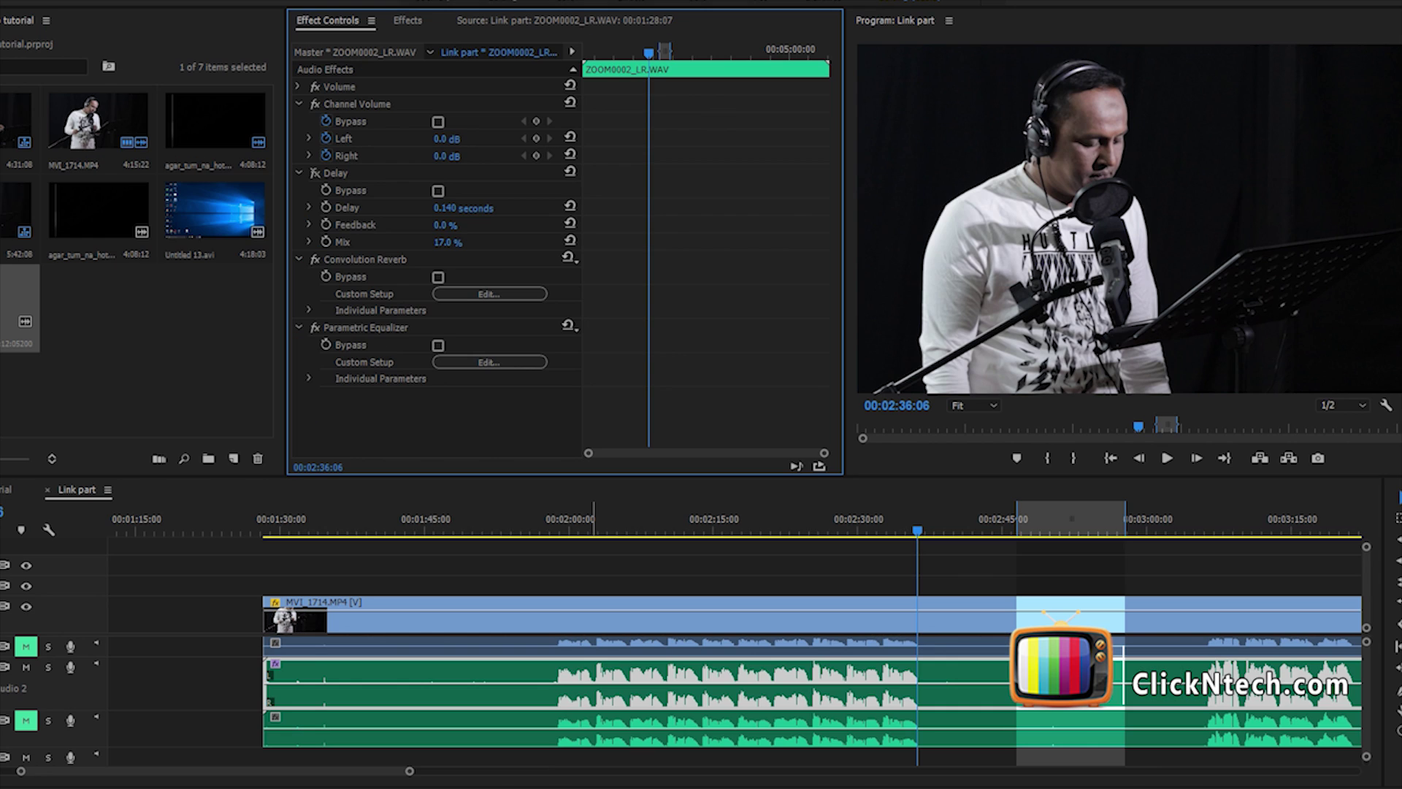
Reselect the ZOOM0002_LR.WAV clip on Audio 2 and toggle its Convolution Reverb to compare the sound during playback, stopping at 00:02:36:23.
{"action": "left_click", "coordinate": [637, 572]}
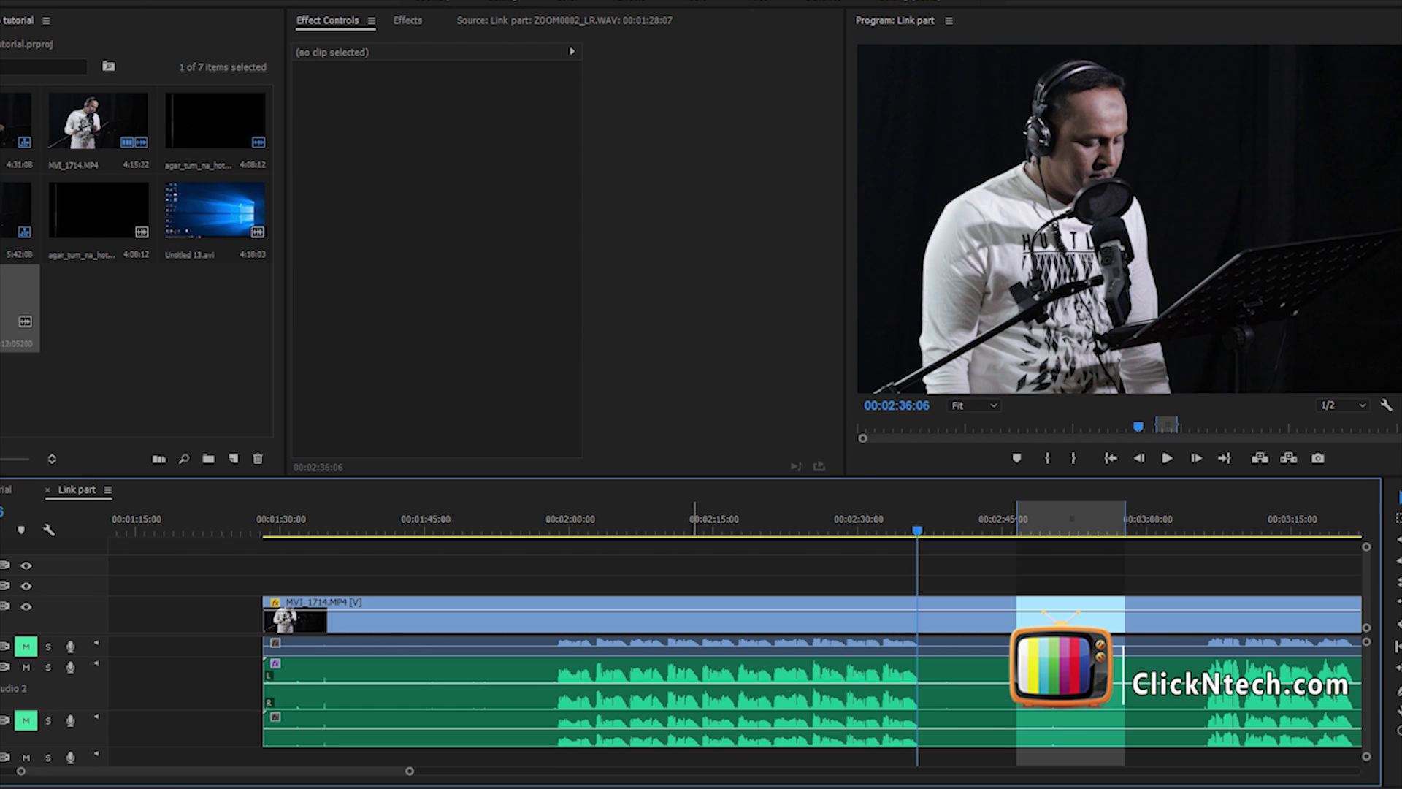
{"action": "left_click", "coordinate": [694, 693]}
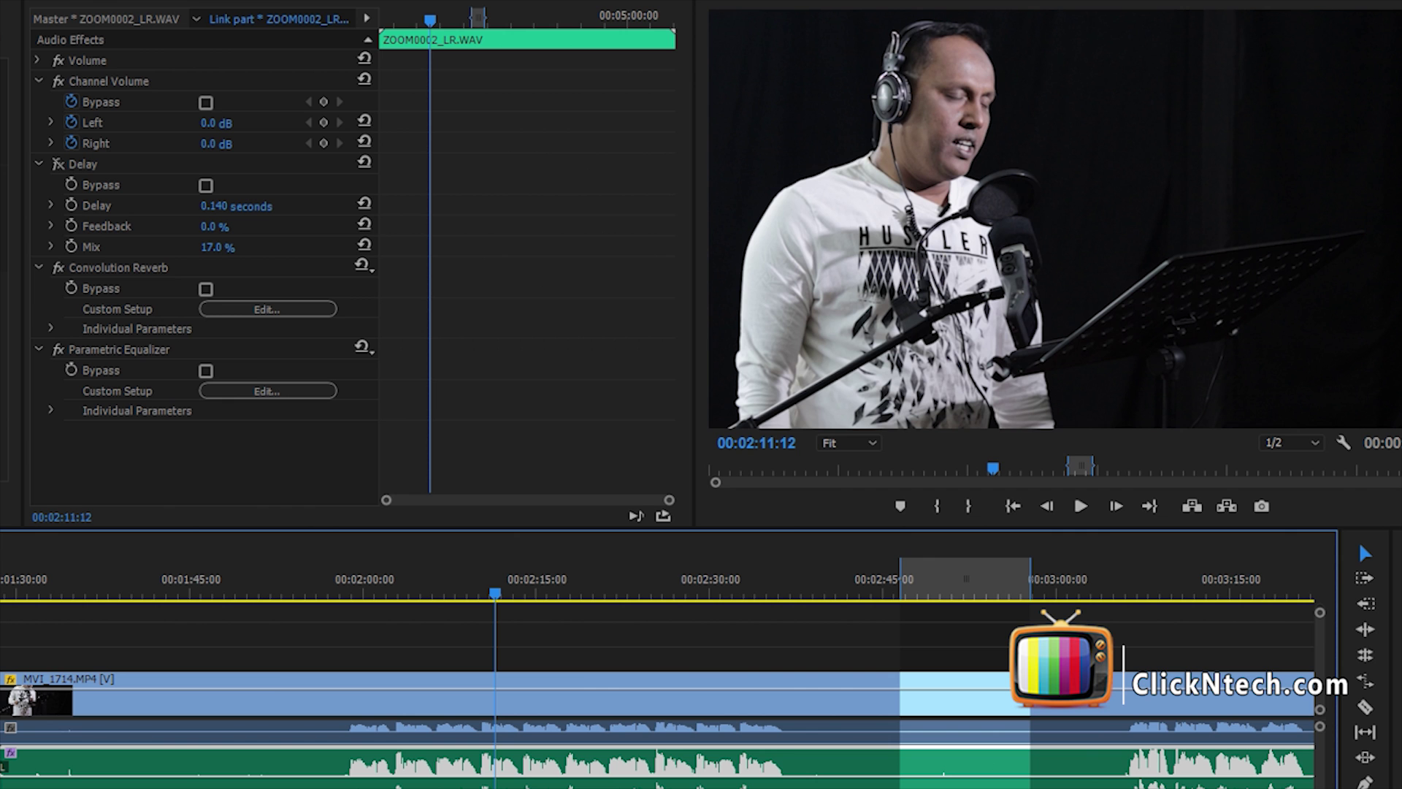
{"action": "left_click", "coordinate": [59, 268]}
{"action": "key", "text": "space"}
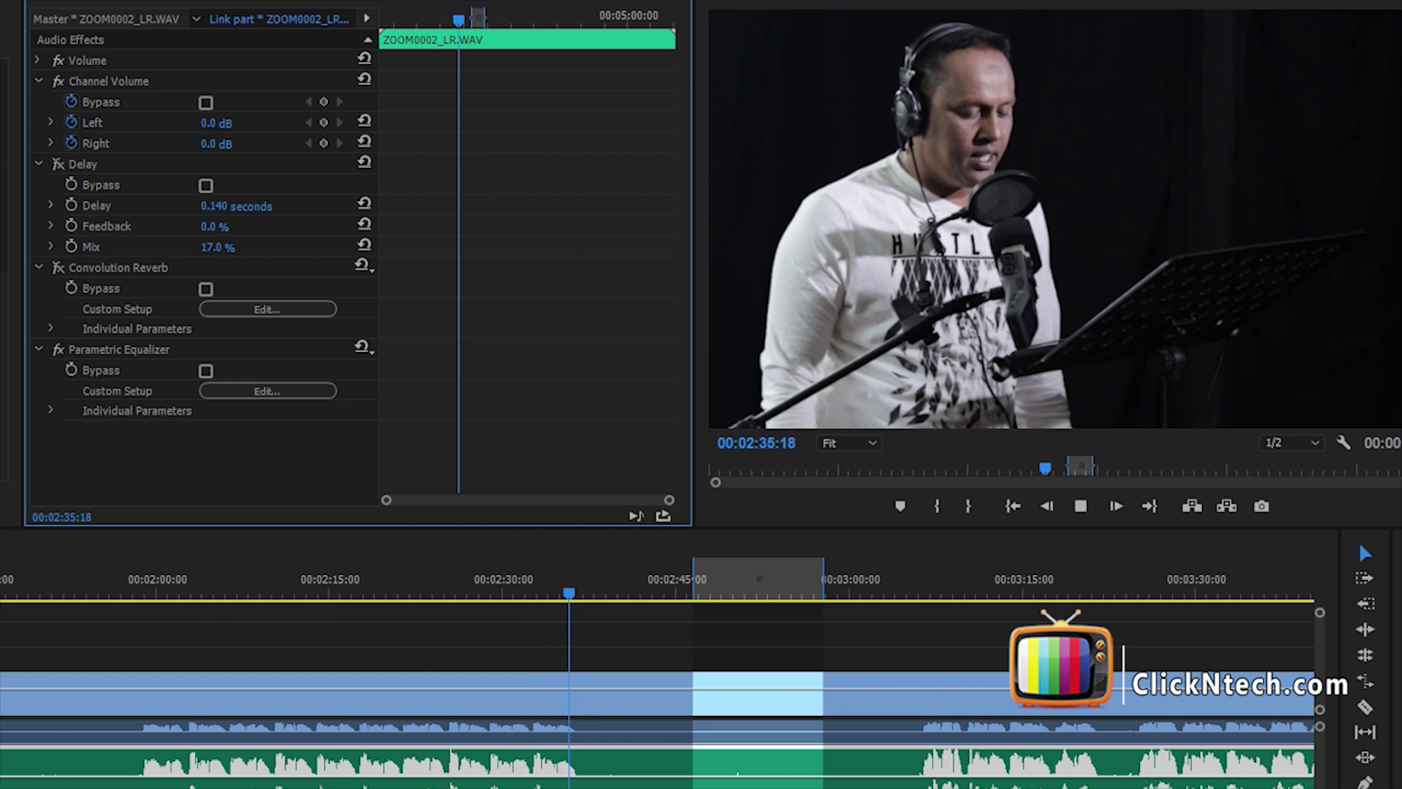
{"action": "key", "text": "space"}
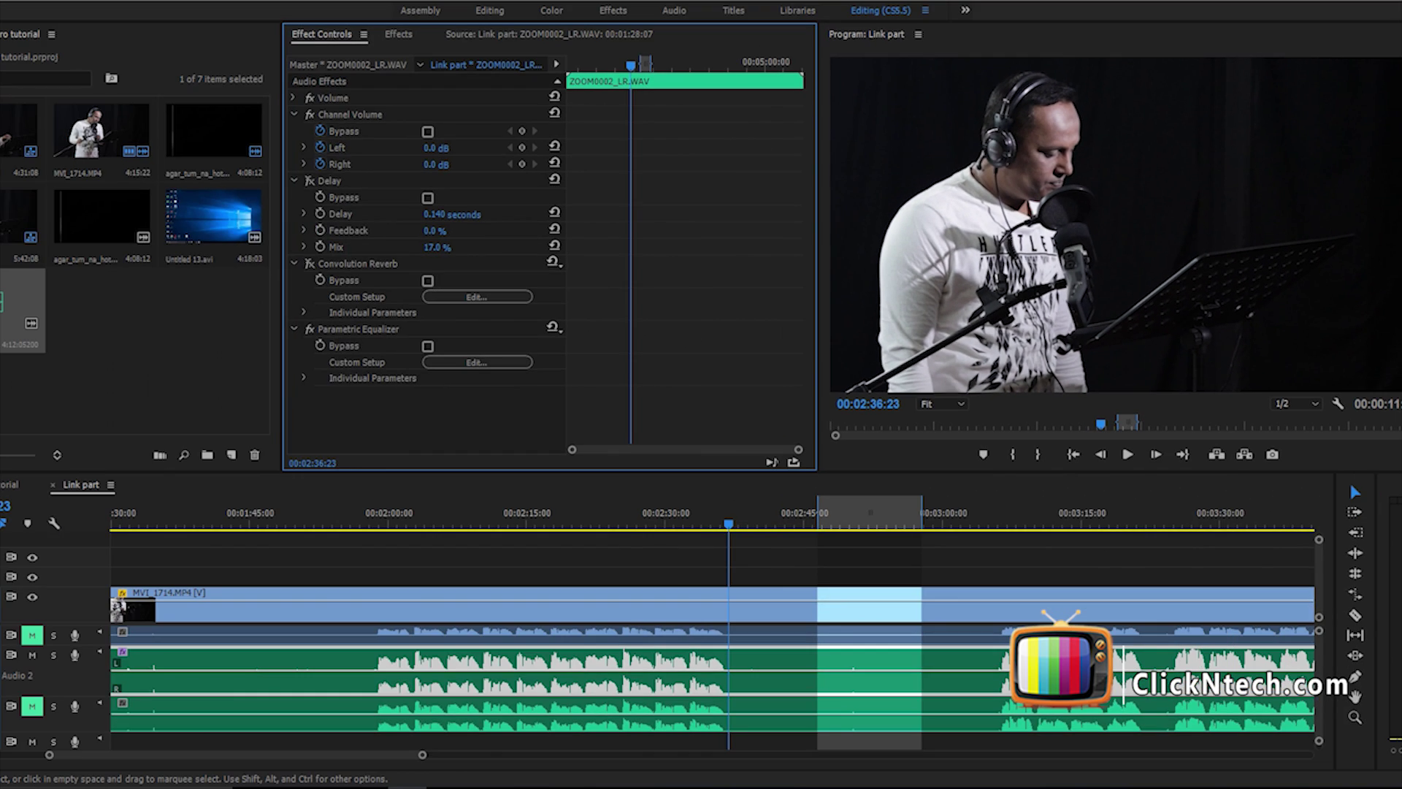
Trim the end of the MVI_1714.MP4 clip and its linked camera audio to match the end of the vocal clips.
{"action": "left_click", "coordinate": [730, 568]}
{"action": "key", "text": "minus"}
{"action": "key", "text": "minus"}
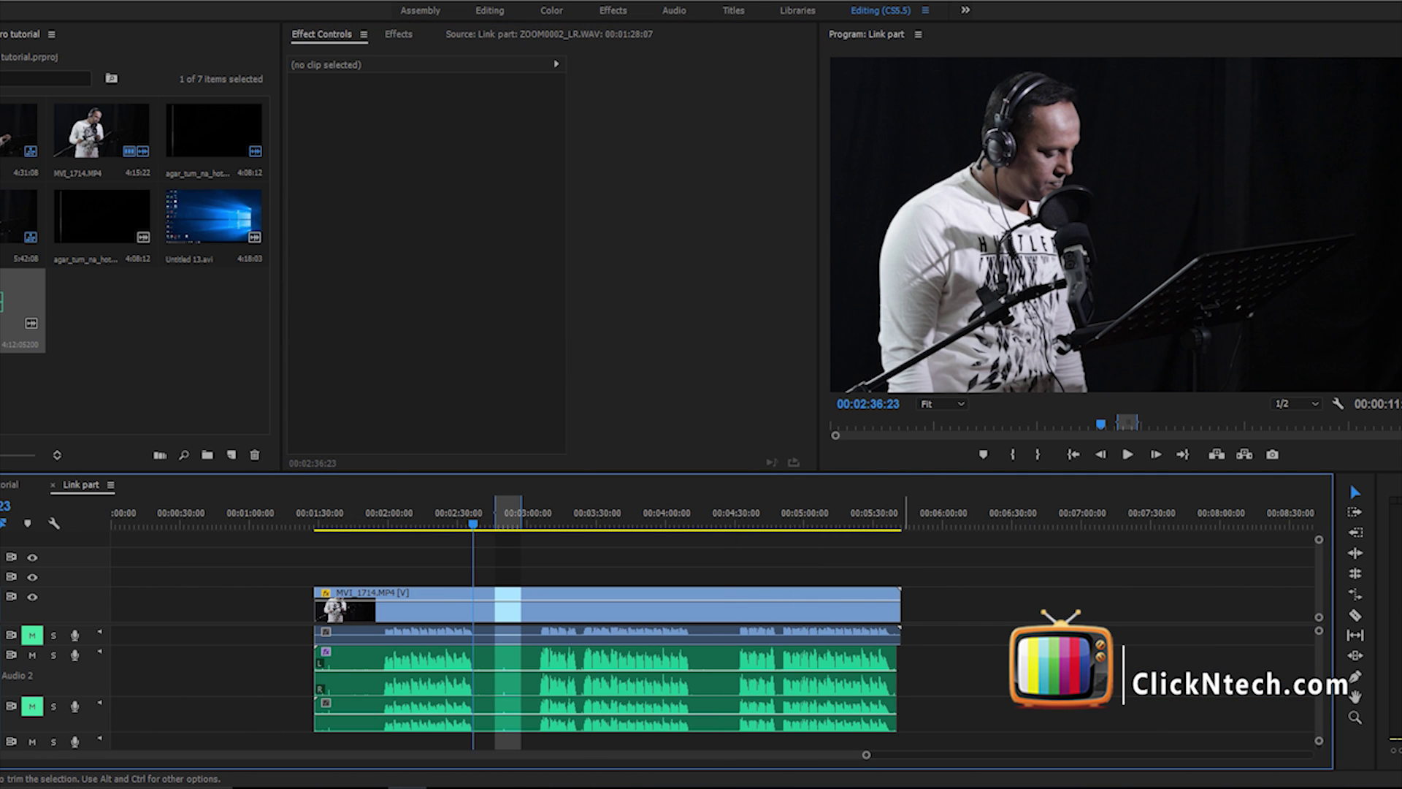
{"action": "left_click_drag", "start_coordinate": [901, 605], "coordinate": [897, 604]}
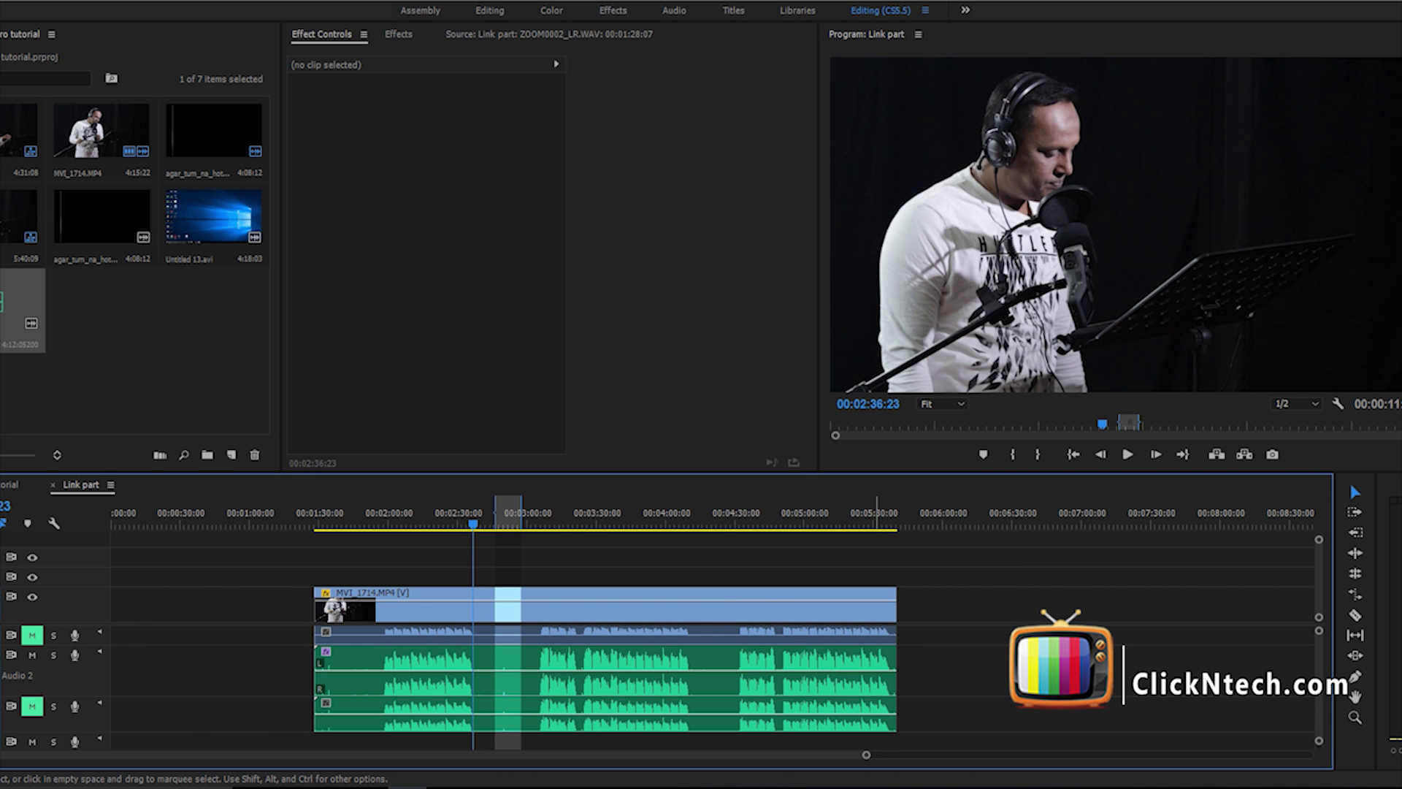